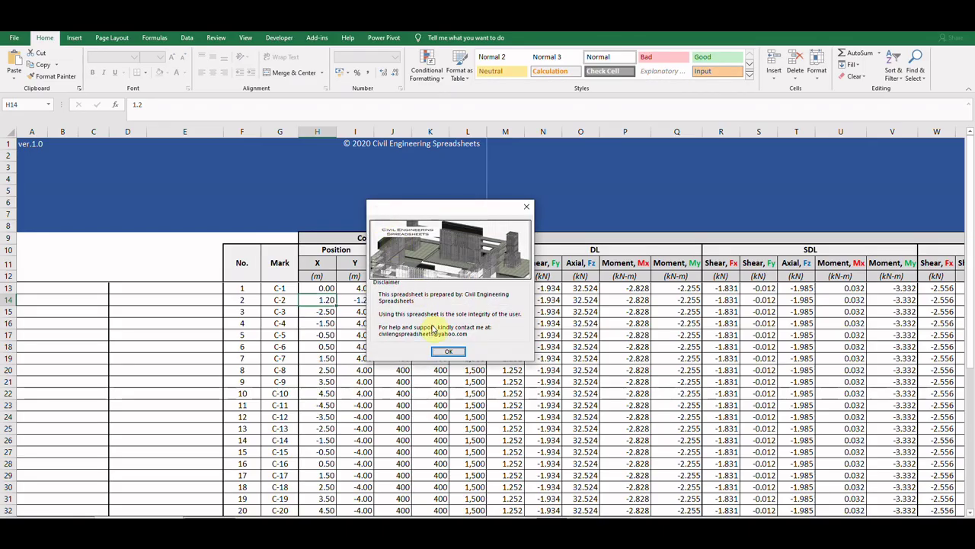
Dismiss the disclaimer, and on the column parameters sheet read the kern area note for the footing plan.
click(445, 349)
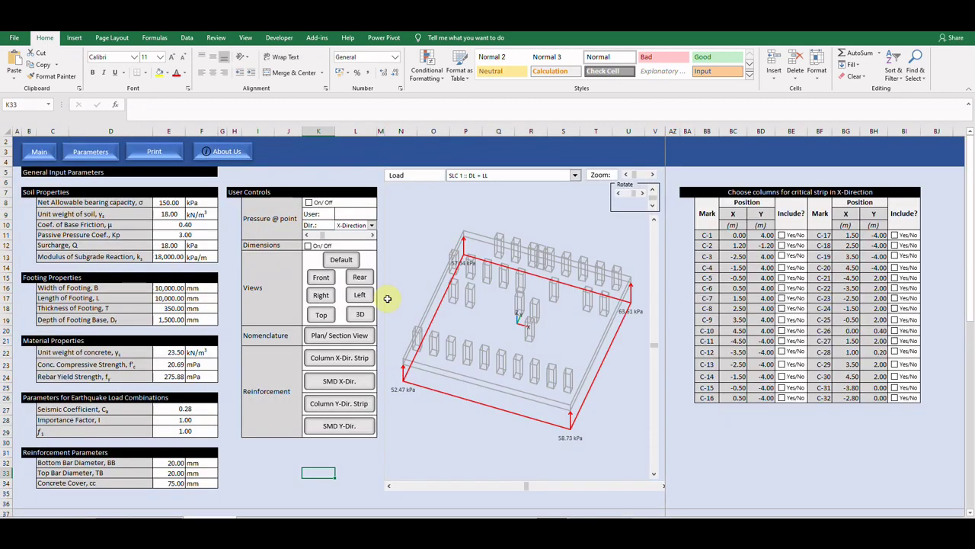
click(129, 516)
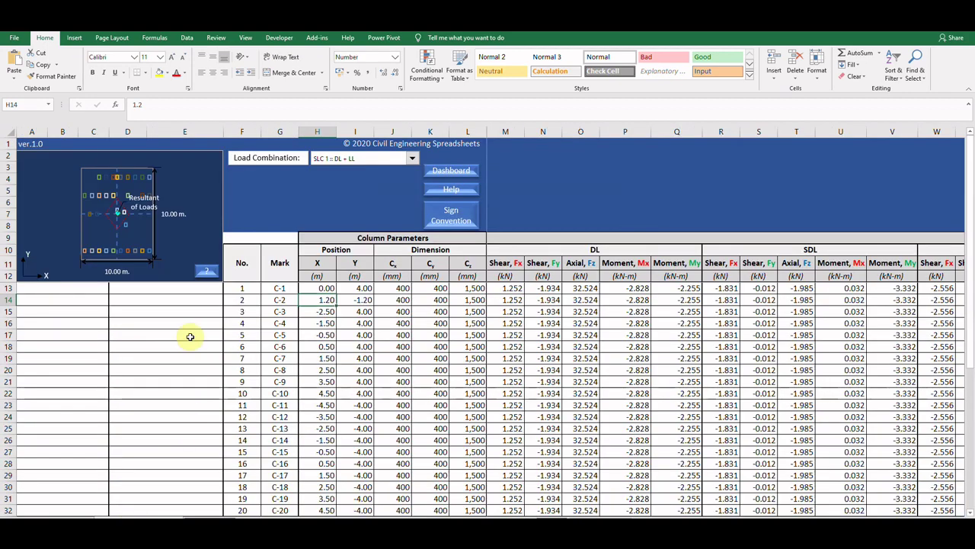
click(207, 272)
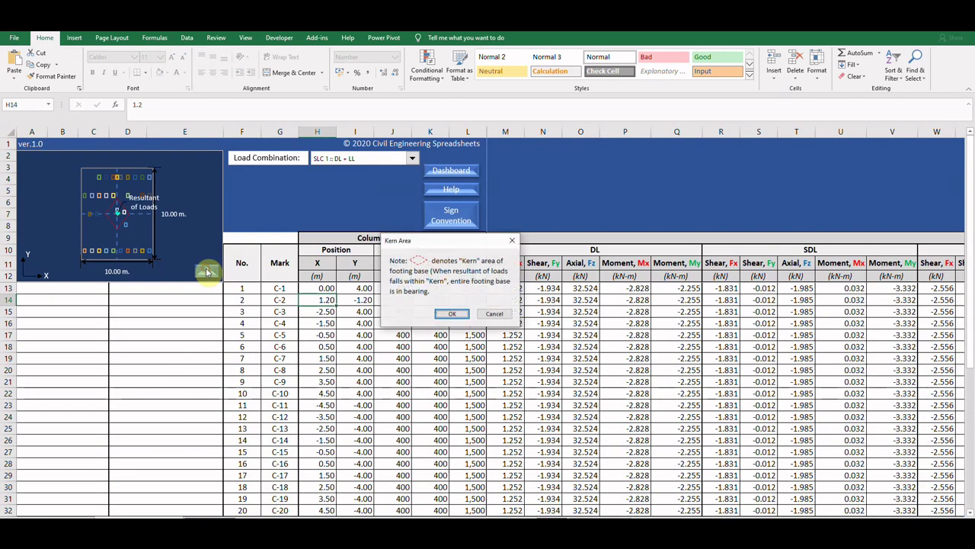
click(451, 314)
View the force sign convention diagram and the footing nomenclature help, closing each one.
click(449, 215)
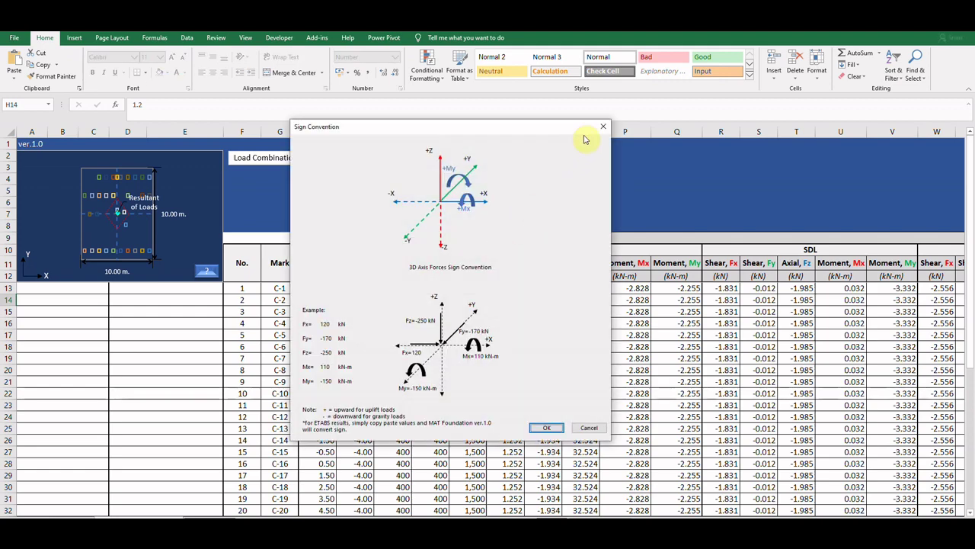
click(599, 131)
click(443, 194)
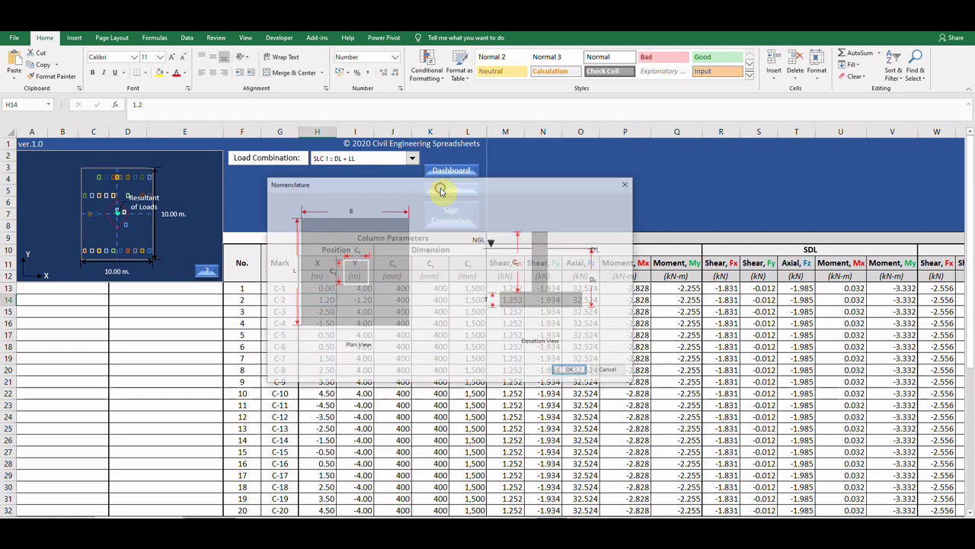
click(629, 186)
Switch the load combination through SLC 2, ULC 1, ULC 2 and ULC 3 in turn.
click(412, 158)
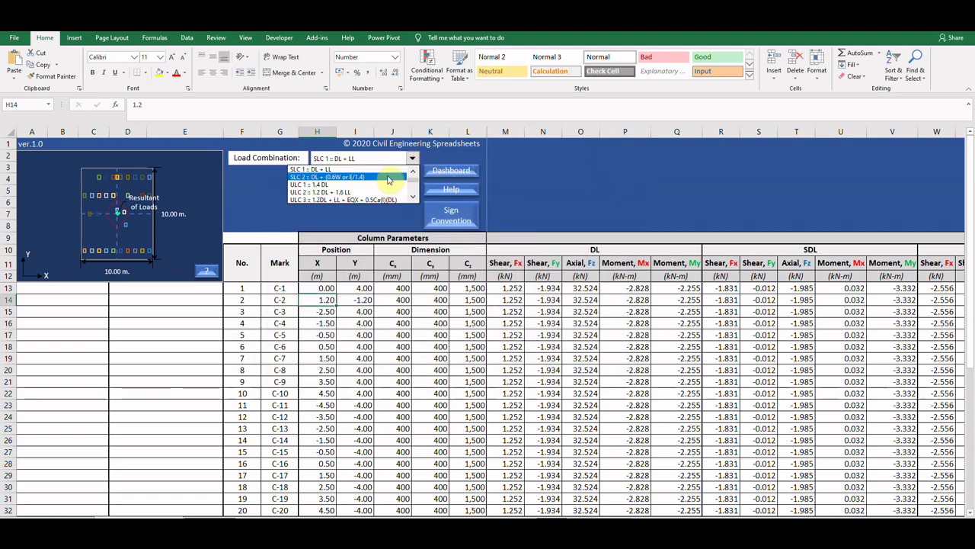
click(389, 178)
click(412, 158)
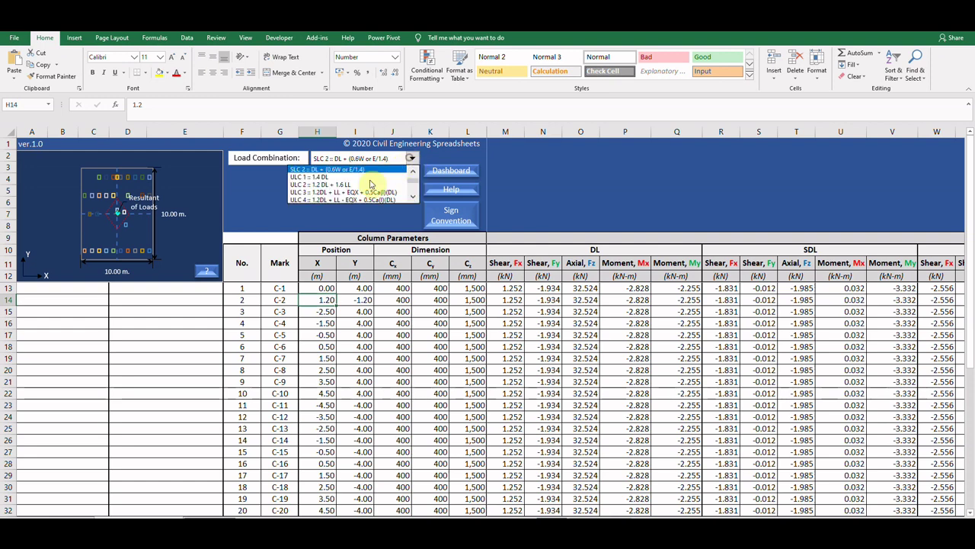
click(351, 177)
click(412, 158)
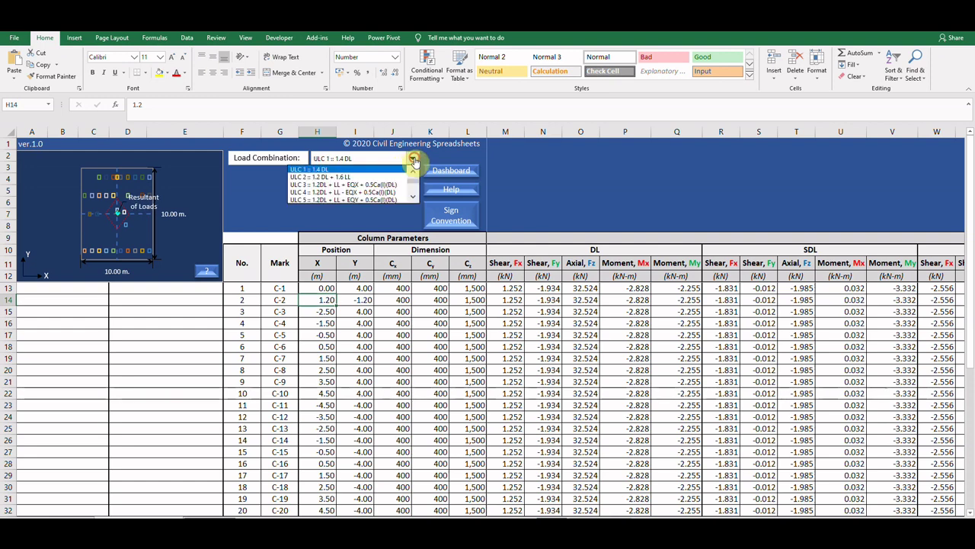
click(378, 177)
click(412, 158)
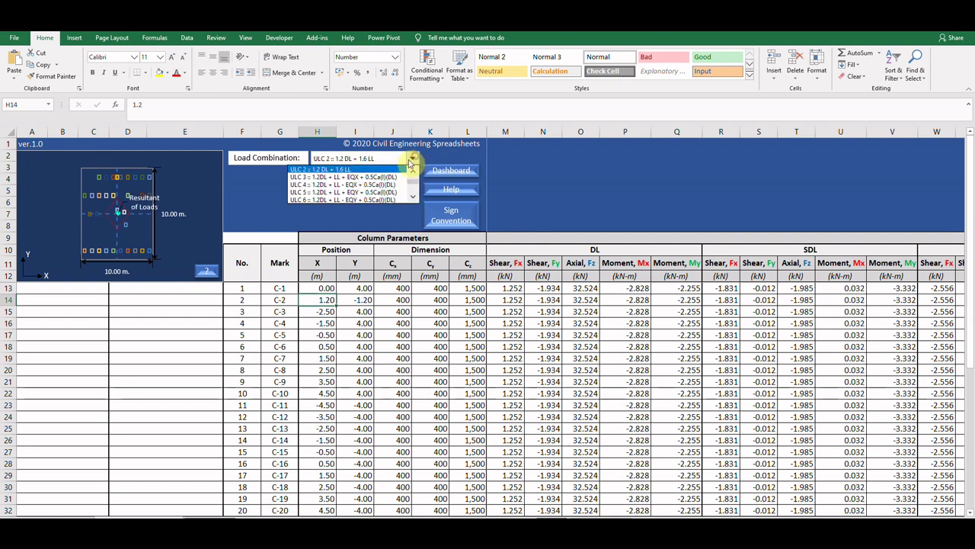
click(388, 177)
Switch the load combination through ULC 17, ULC 15 and ULC 19 in turn.
click(412, 158)
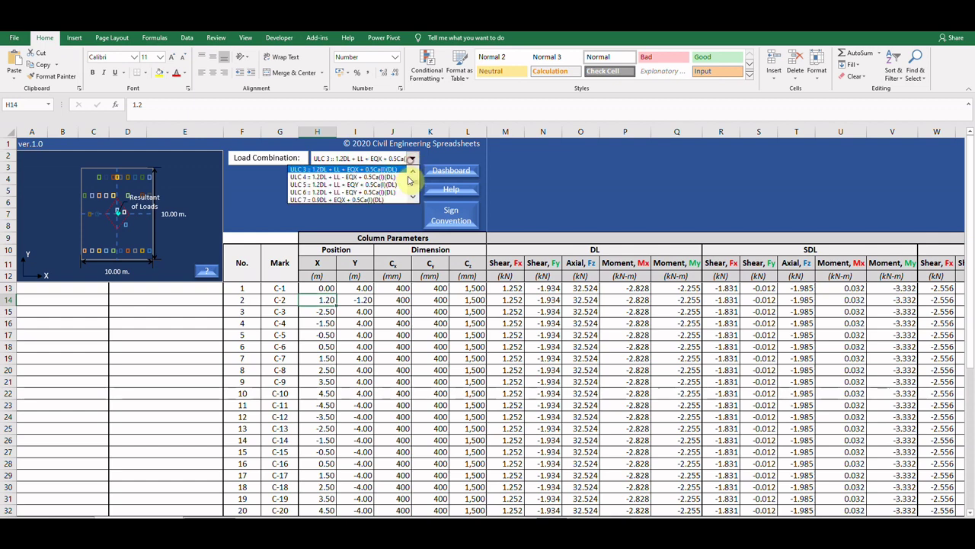
click(413, 195)
click(413, 196)
click(378, 200)
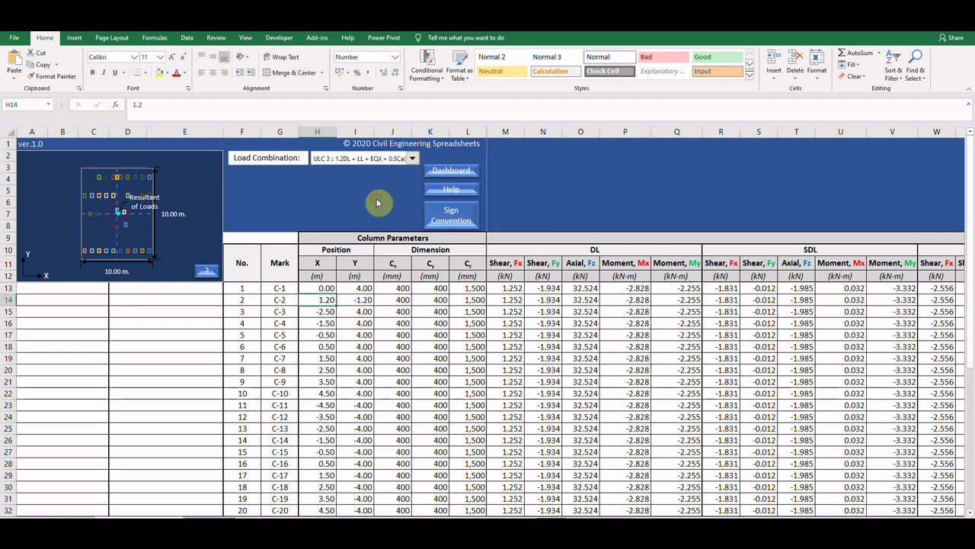
click(413, 158)
click(413, 169)
click(413, 170)
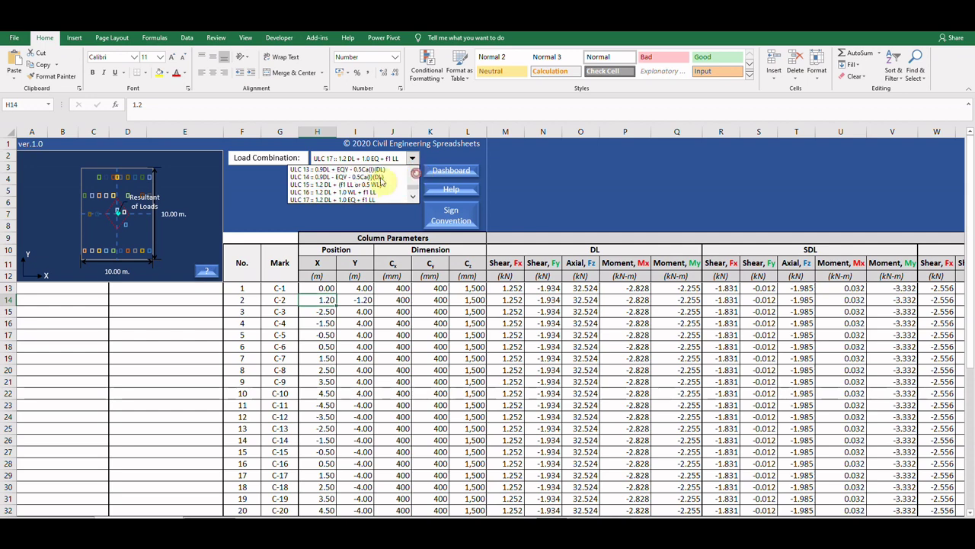
click(380, 185)
click(412, 158)
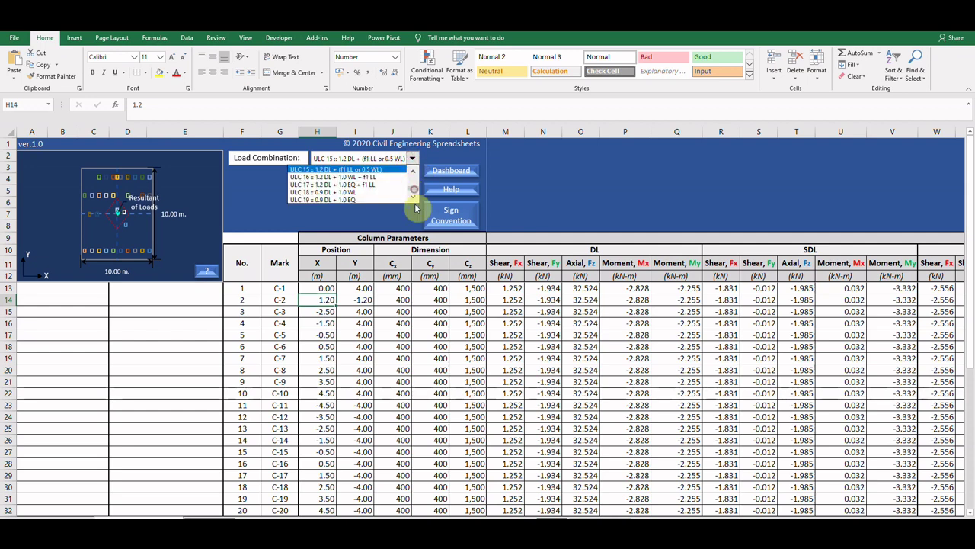
click(378, 199)
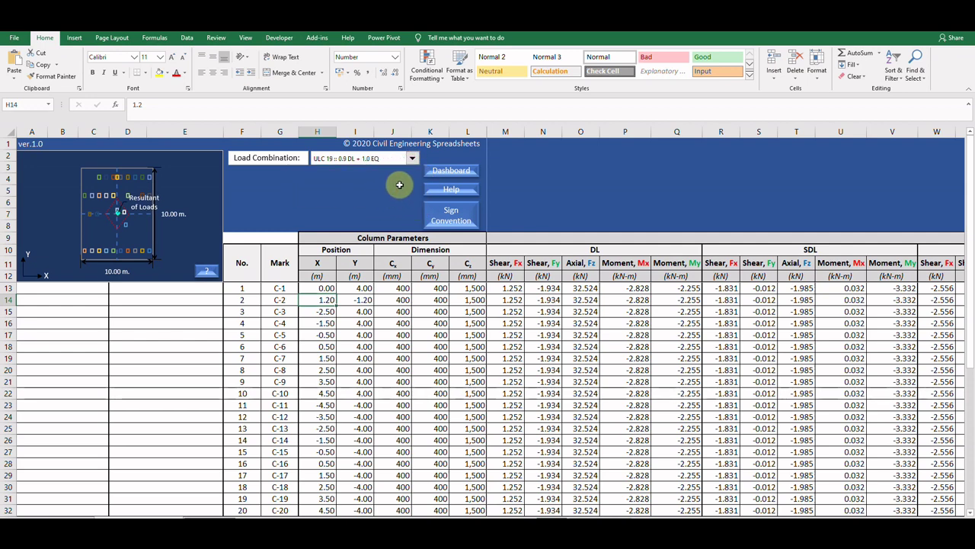
Set the load combination to SLC 1 :: DL + LL.
click(413, 157)
drag(414, 190, 418, 173)
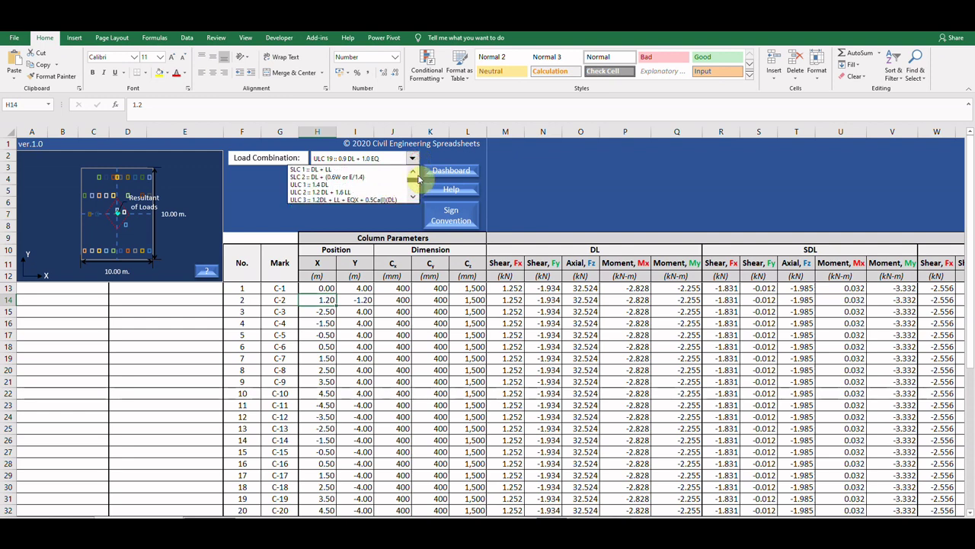
click(378, 169)
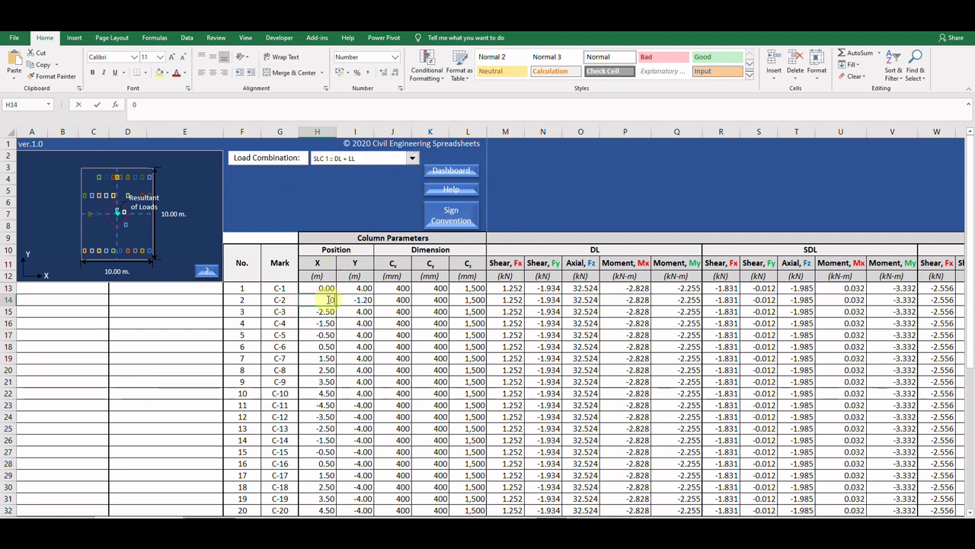
Set column C-2's position to X 0 m and Y 4 m, the same location as column C-1.
click(358, 304)
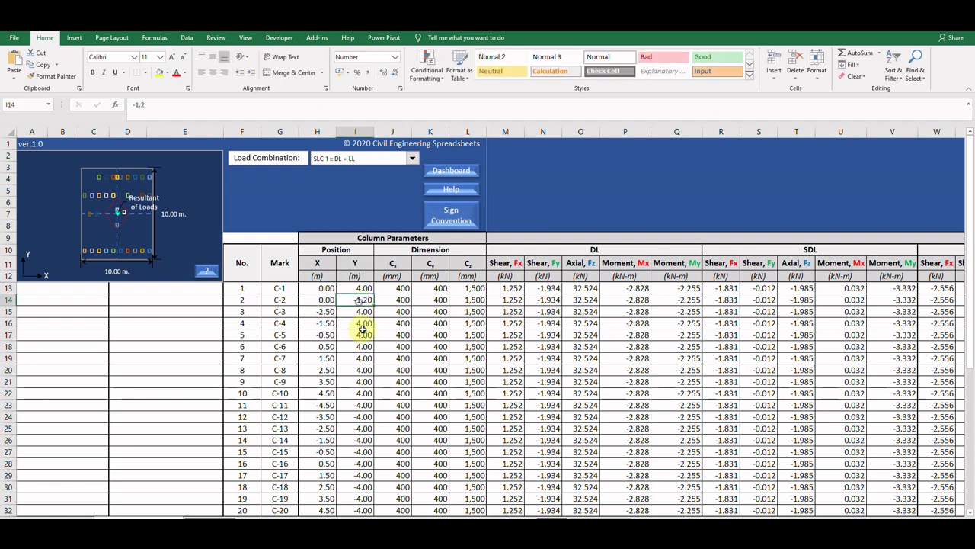
text(4)
key(Return)
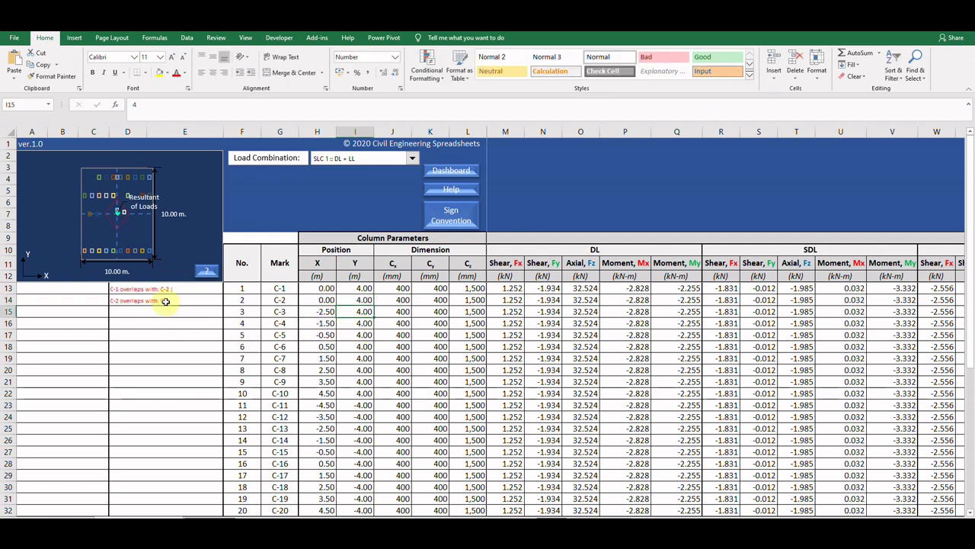
Set column C-2's X position to 5 m, on the footing's edge.
click(352, 302)
double_click(331, 301)
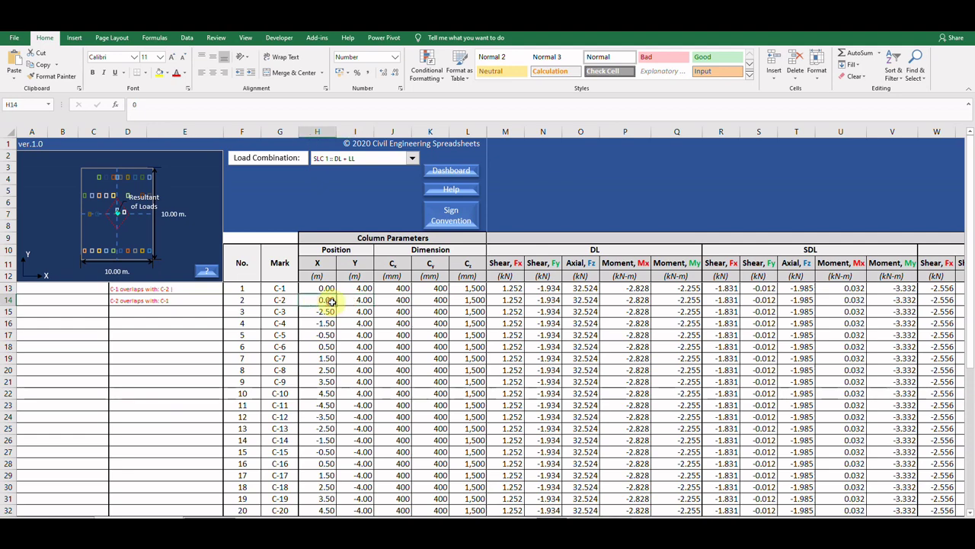
key(Delete)
text(5)
click(359, 313)
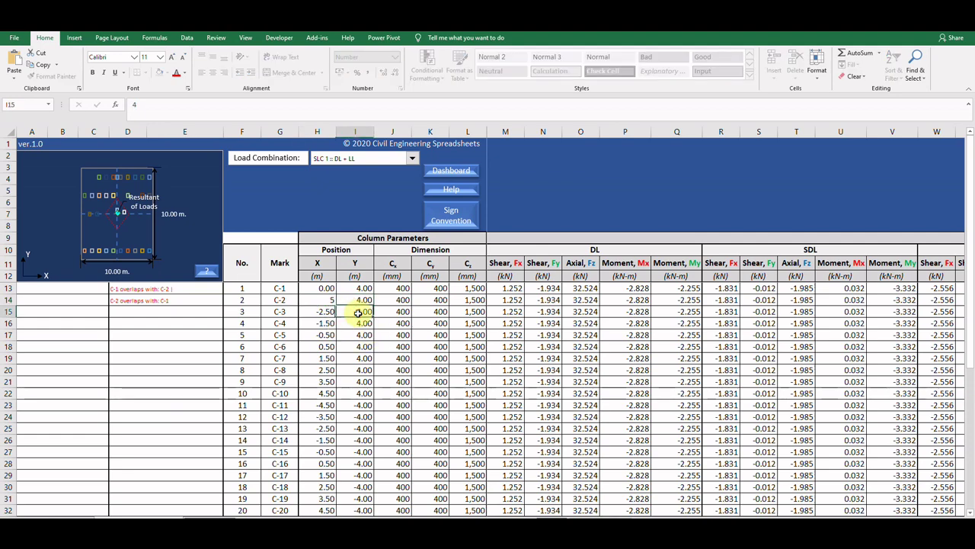
Set column C-2's position to X 0 m and Y -1.2 m.
click(324, 299)
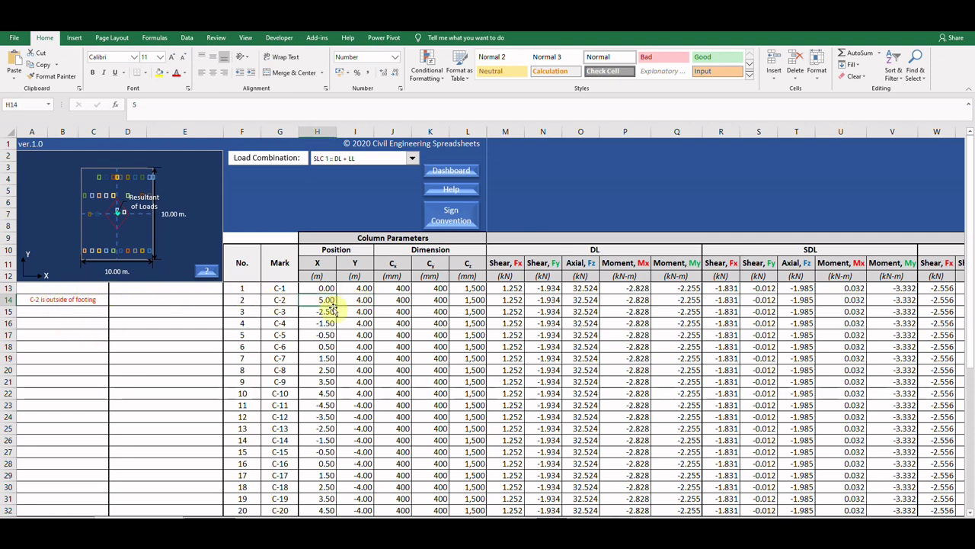
text(0)
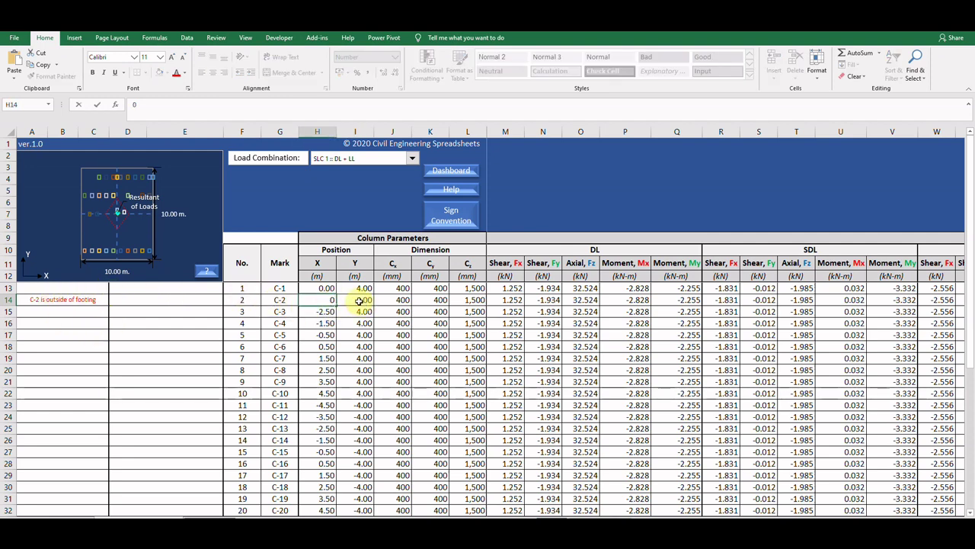
click(358, 301)
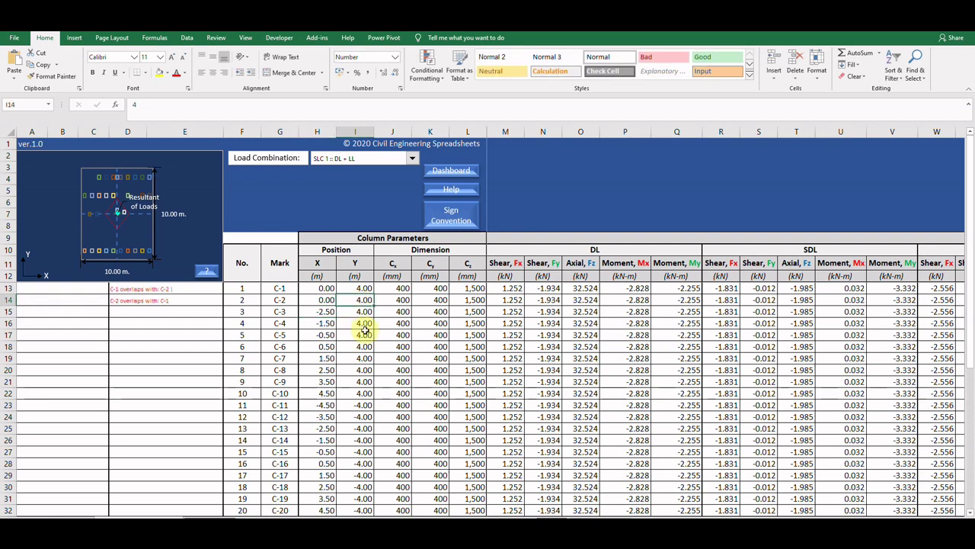
text(-1.2)
key(Return)
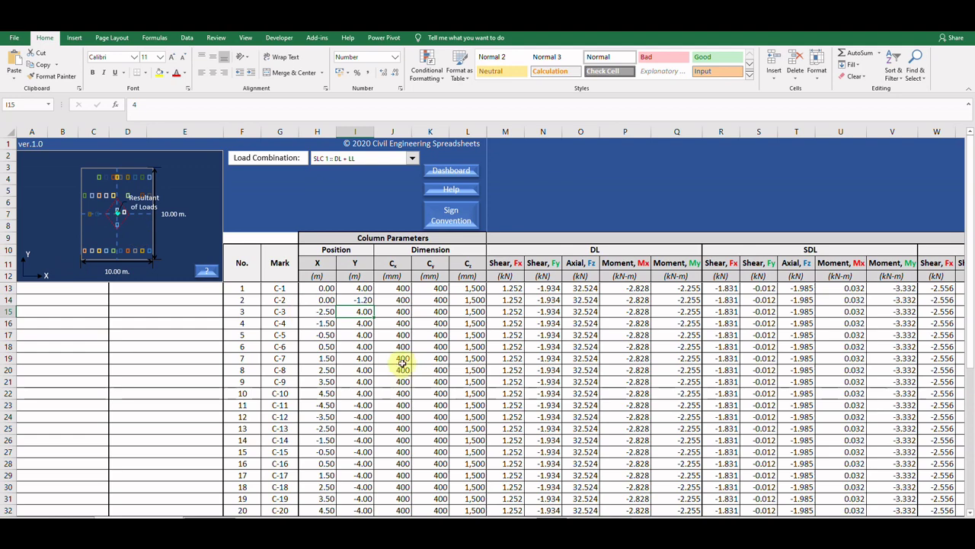
scroll(540, 333, down, 1)
scroll(540, 345, up, 1)
click(515, 320)
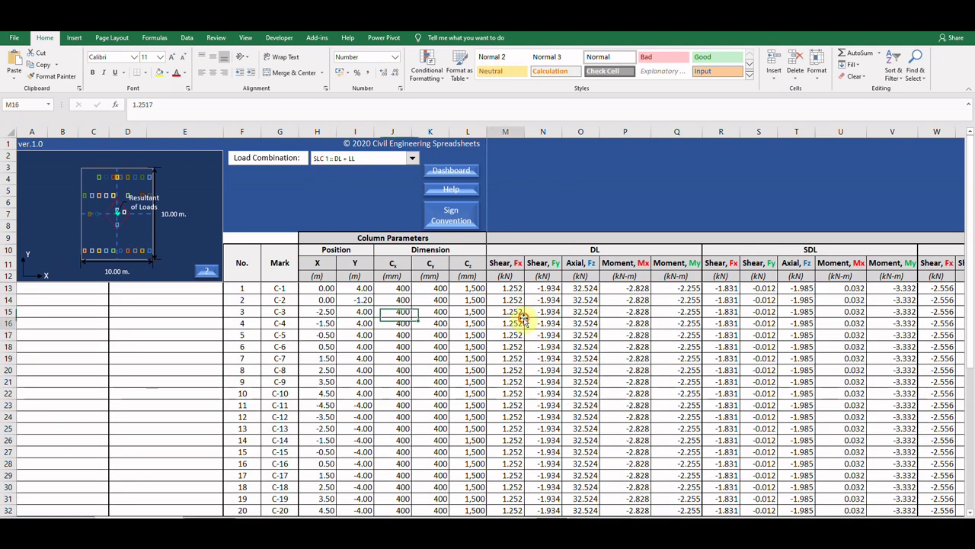
scroll(412, 354, down, 4)
scroll(403, 358, up, 4)
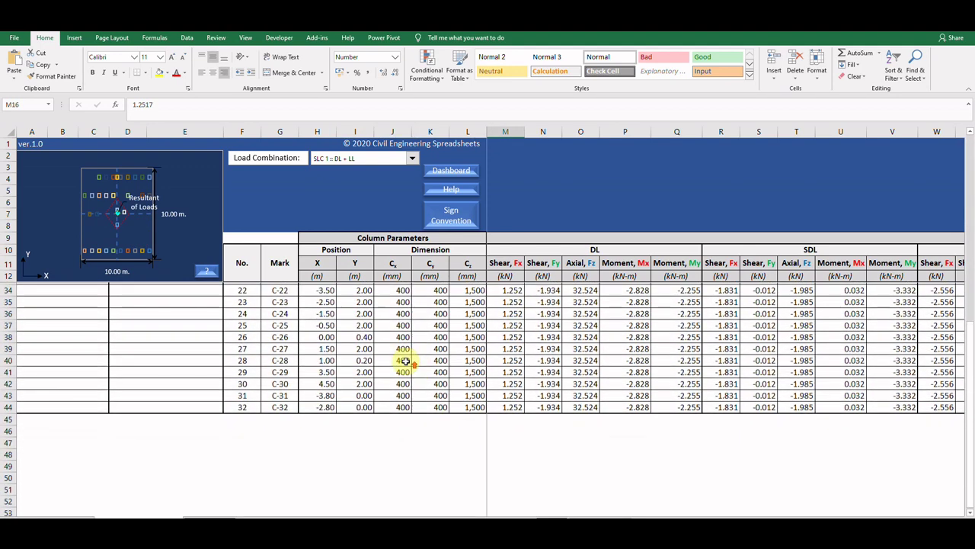
Try copying column C-2's X position and pasting it as values over the X positions down to column C-32.
click(322, 300)
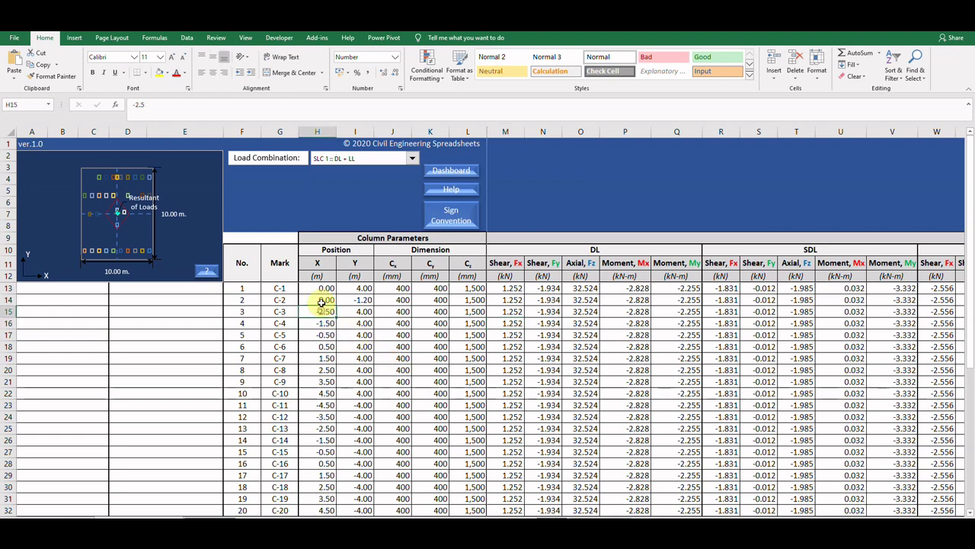
scroll(329, 351, down, 3)
scroll(326, 368, down, 3)
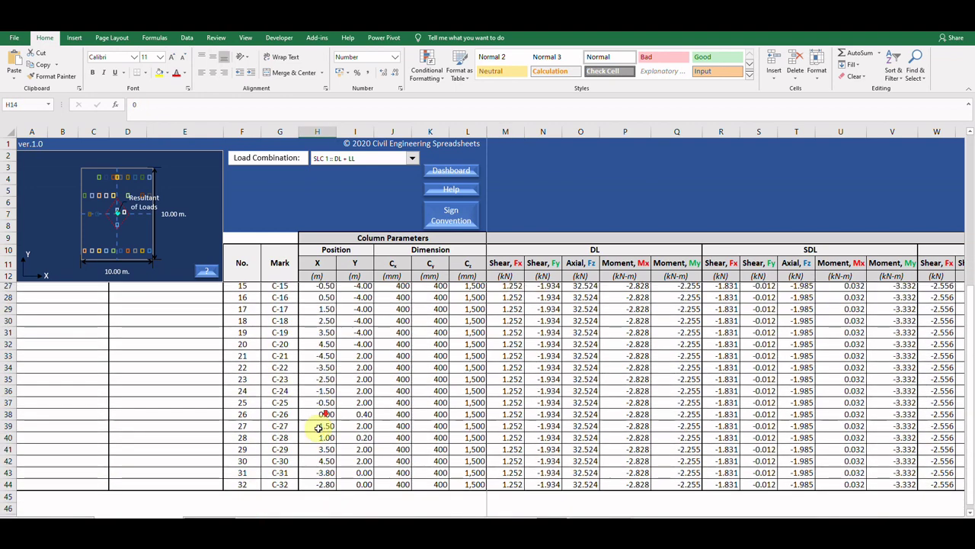
shift+click(322, 474)
right_click(323, 475)
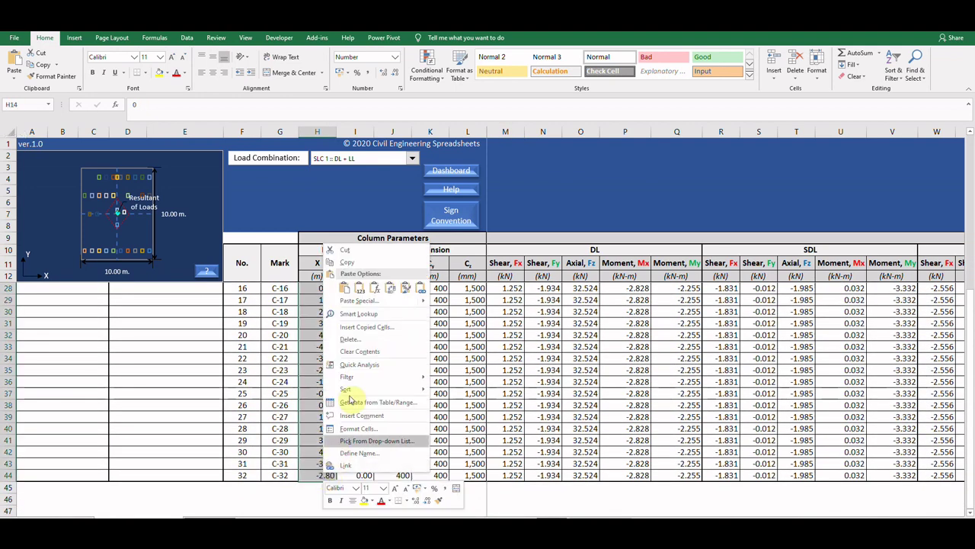
click(359, 288)
click(365, 347)
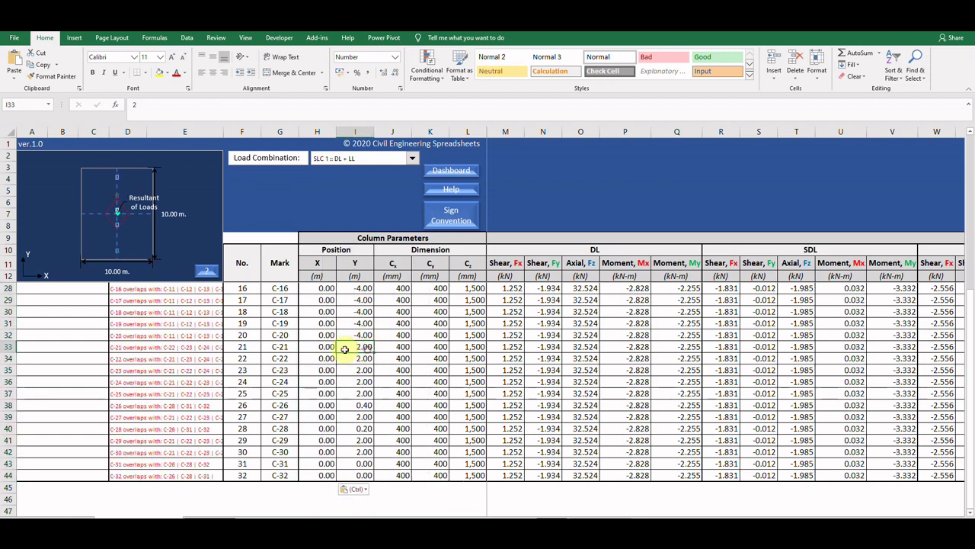
scroll(175, 351, up, 5)
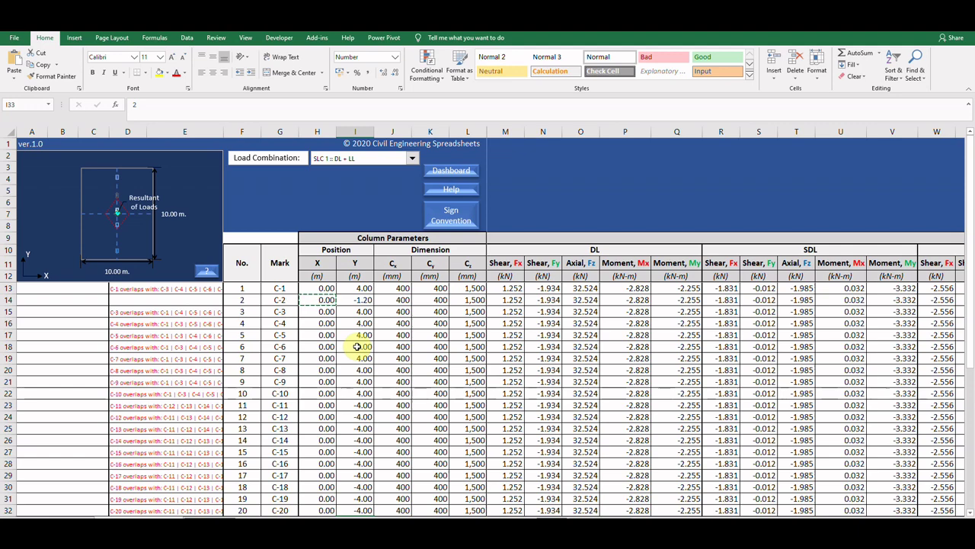
key(ctrl+z)
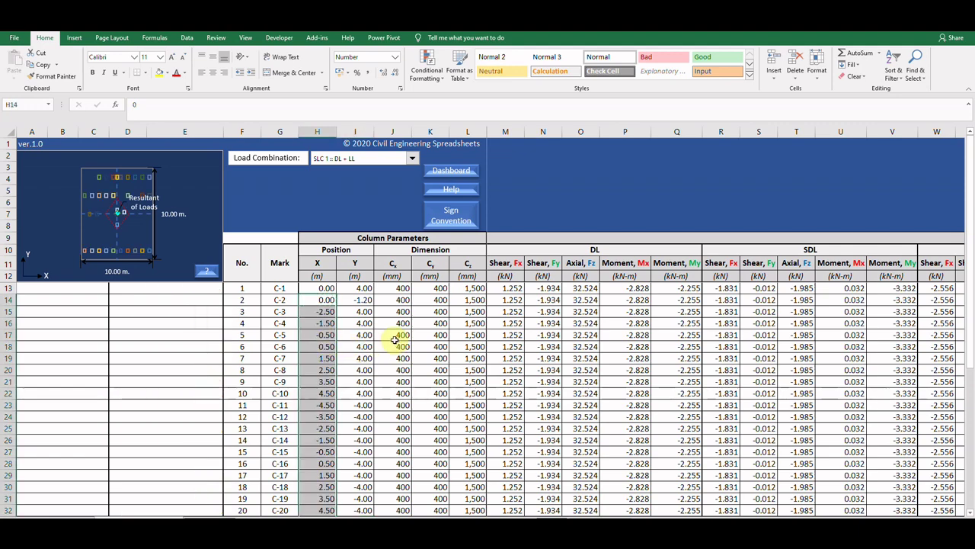
Try copying column C-1's Y position and pasting it as values over the Y positions down to column C-32, and undo the paste.
click(360, 324)
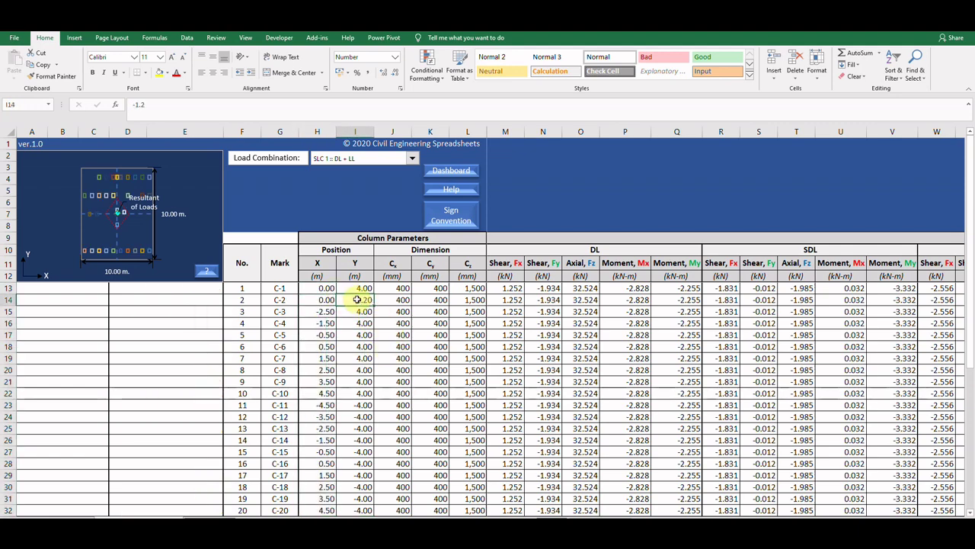
click(359, 287)
scroll(365, 320, down, 7)
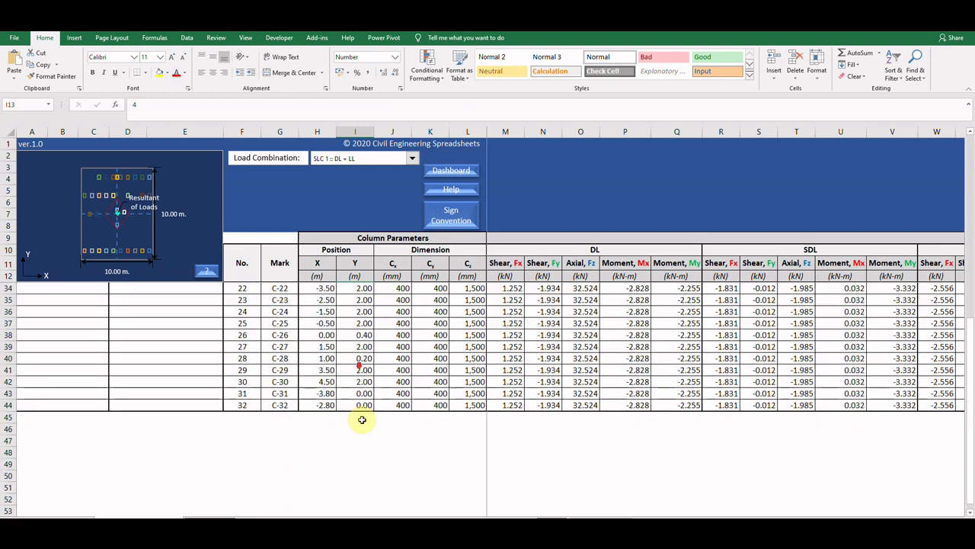
shift+click(360, 406)
right_click(360, 406)
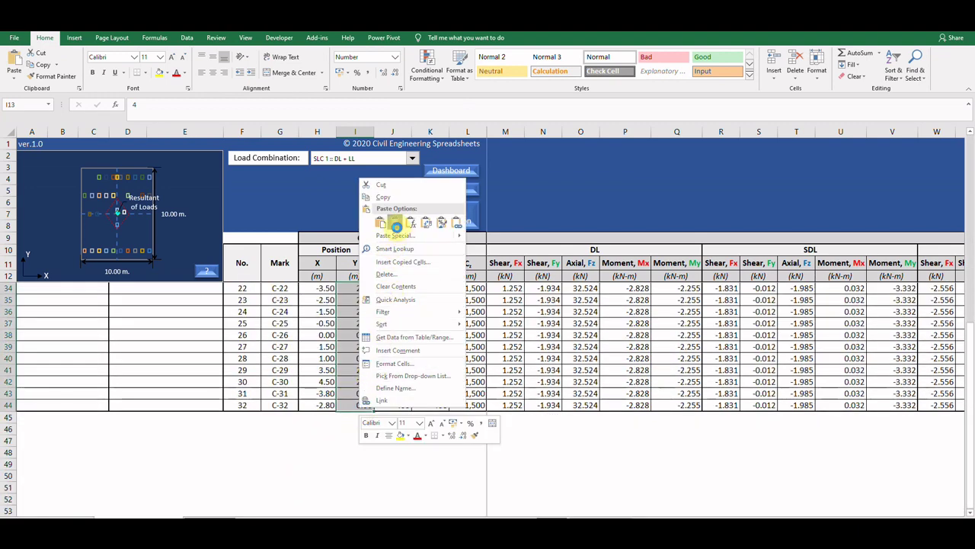
click(388, 224)
scroll(381, 362, up, 5)
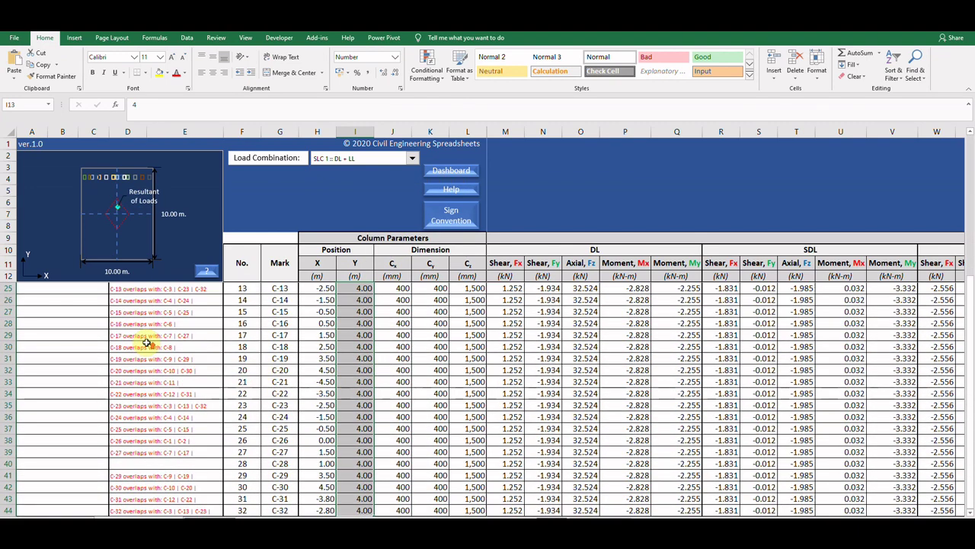
scroll(130, 185, up, 2)
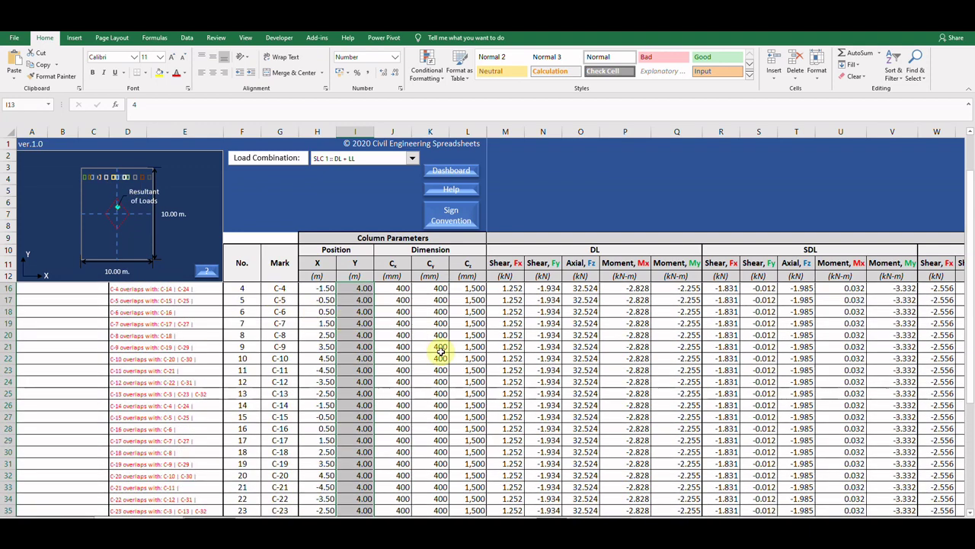
key(ctrl+z)
Examine the column dimensions and the force and moment inputs for load cases DL, SDL, LL, EQX, EQY, Wx and Wy.
click(401, 320)
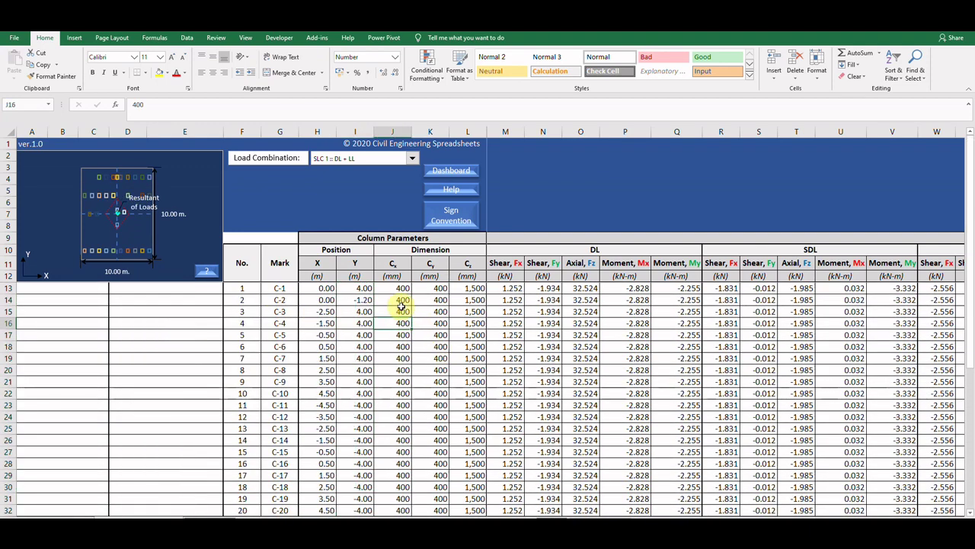
click(451, 320)
click(609, 327)
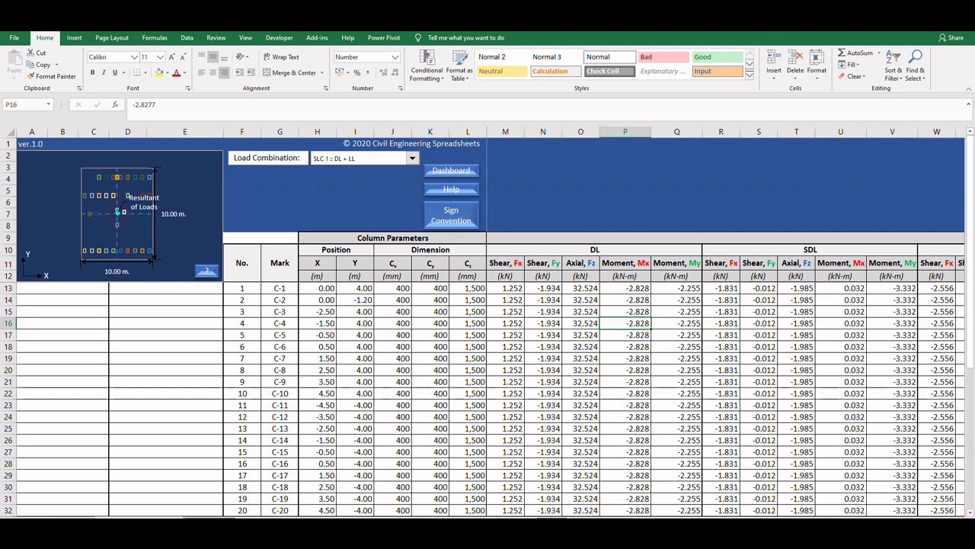
scroll(724, 320, right, 5)
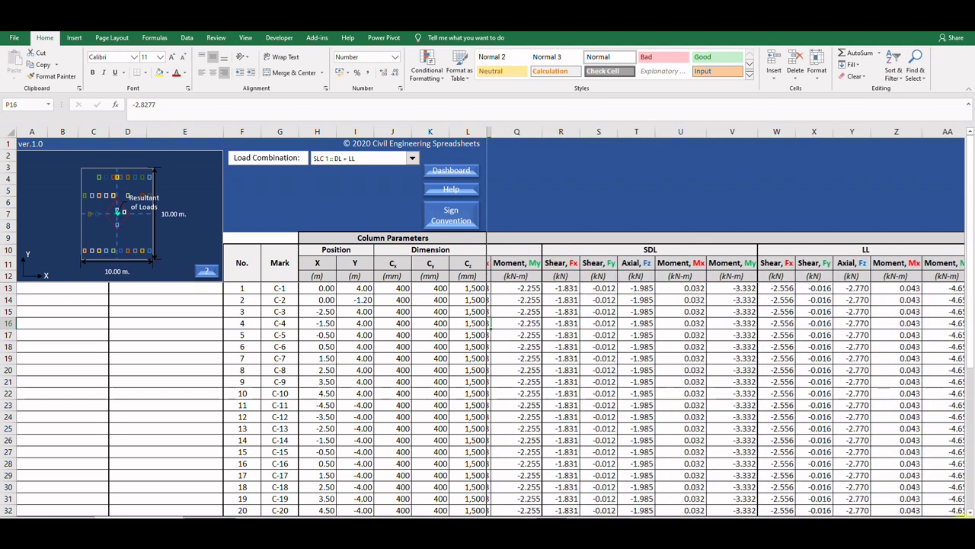
scroll(724, 320, right, 5)
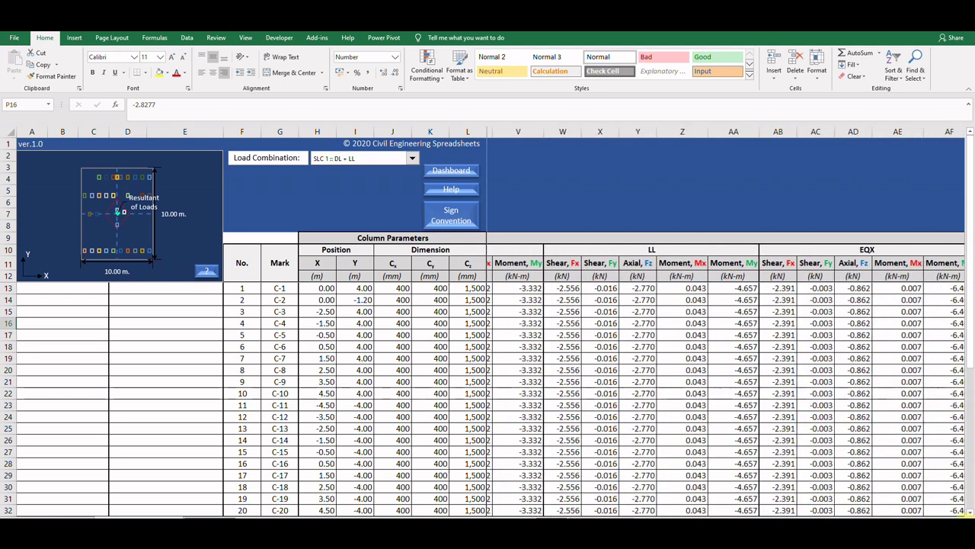
scroll(724, 320, right, 2)
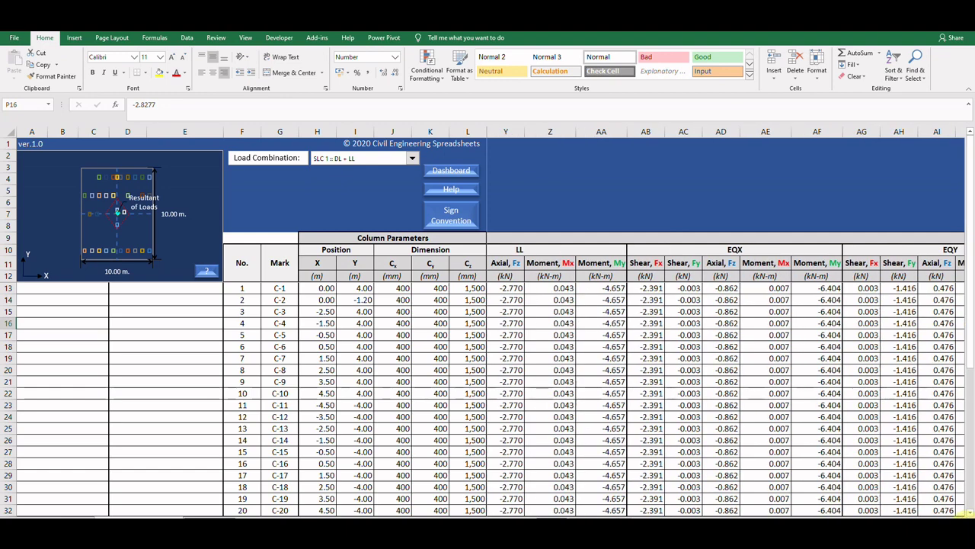
scroll(724, 320, right, 5)
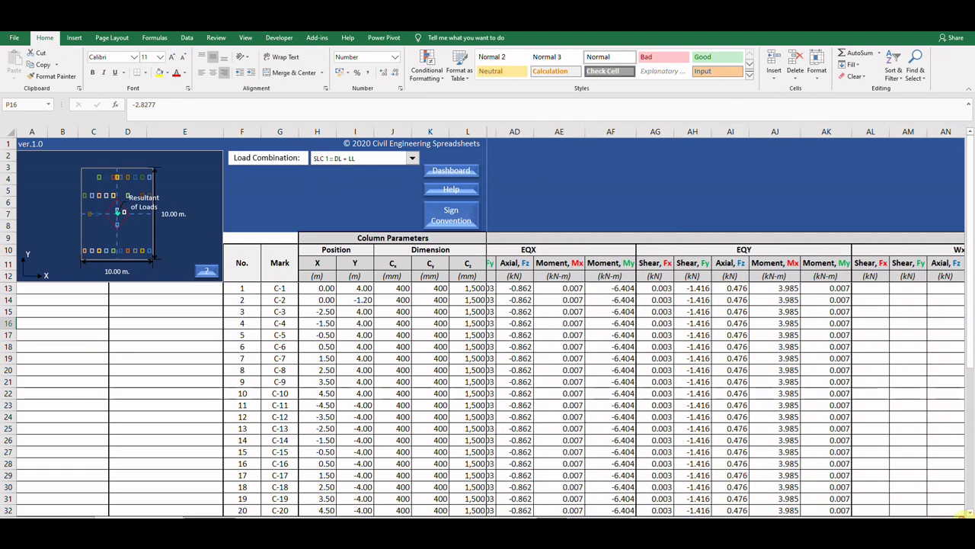
scroll(724, 320, right, 8)
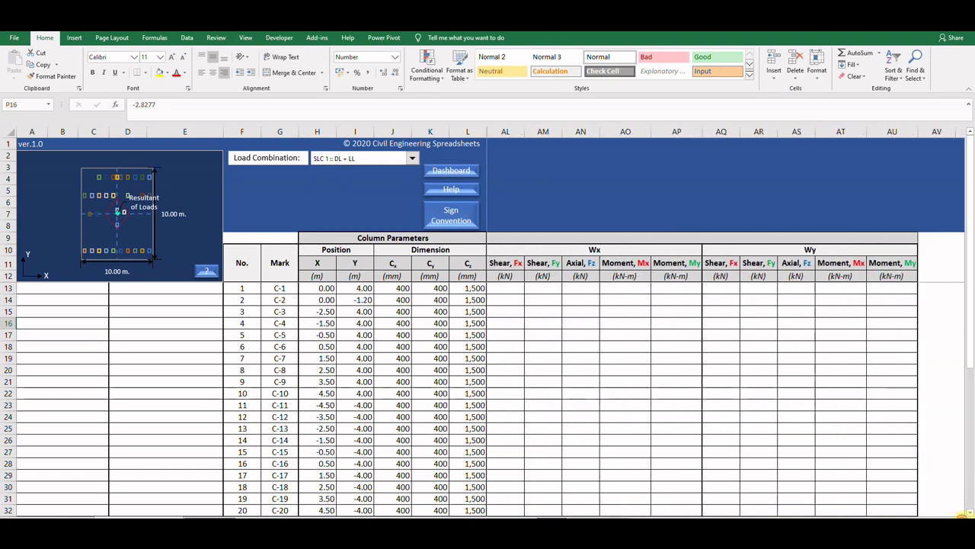
scroll(962, 515, right, 1)
scroll(884, 514, left, 9)
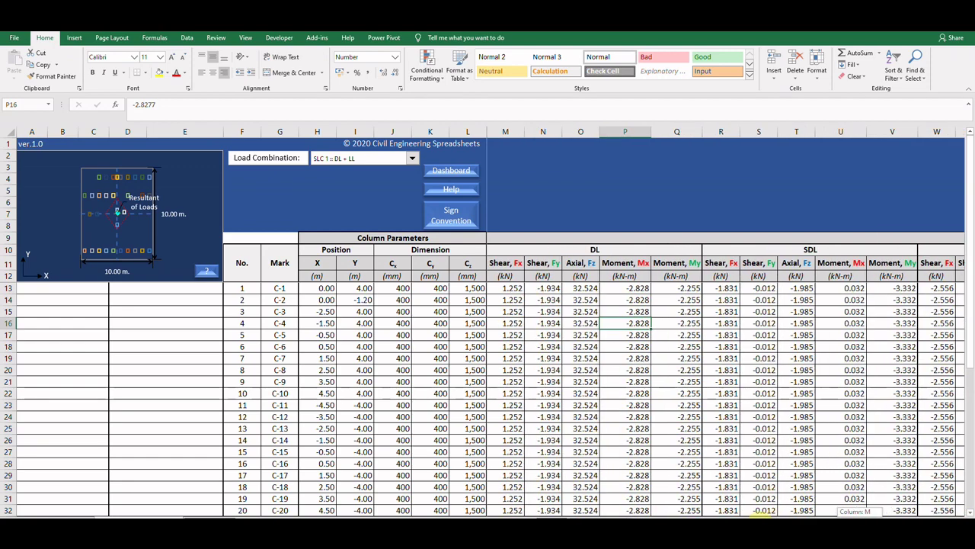
Open the input parameters form from the dashboard and review the soil parameters, including the soil bearing capacity types.
click(448, 172)
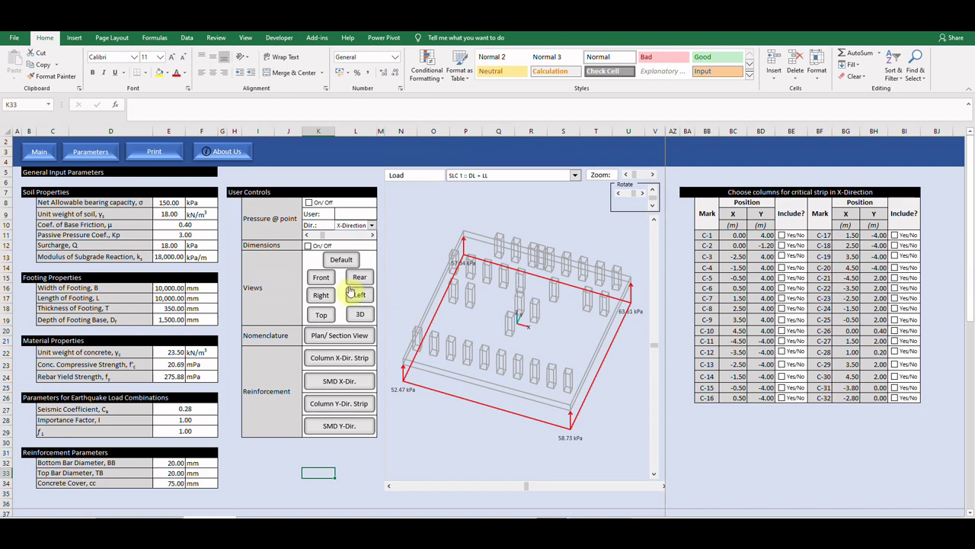
click(100, 154)
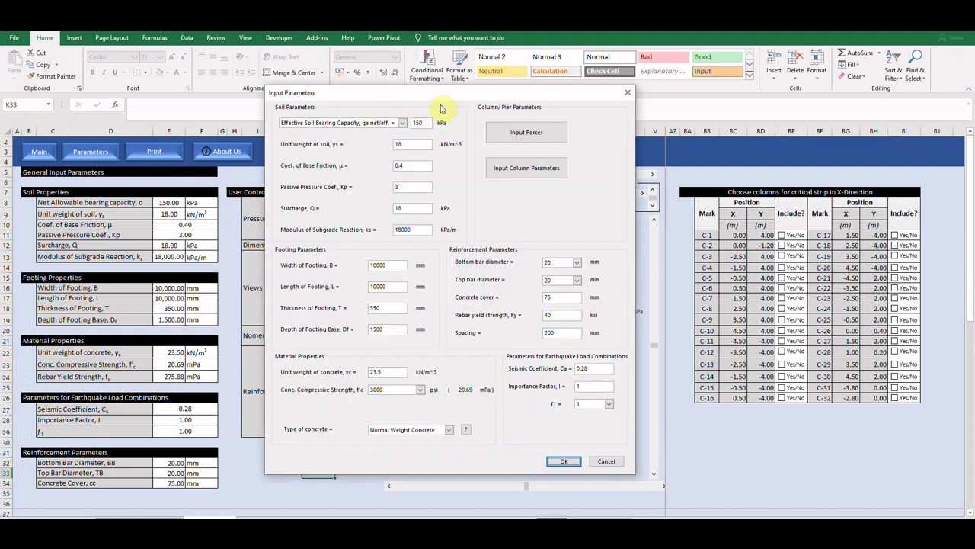
click(403, 123)
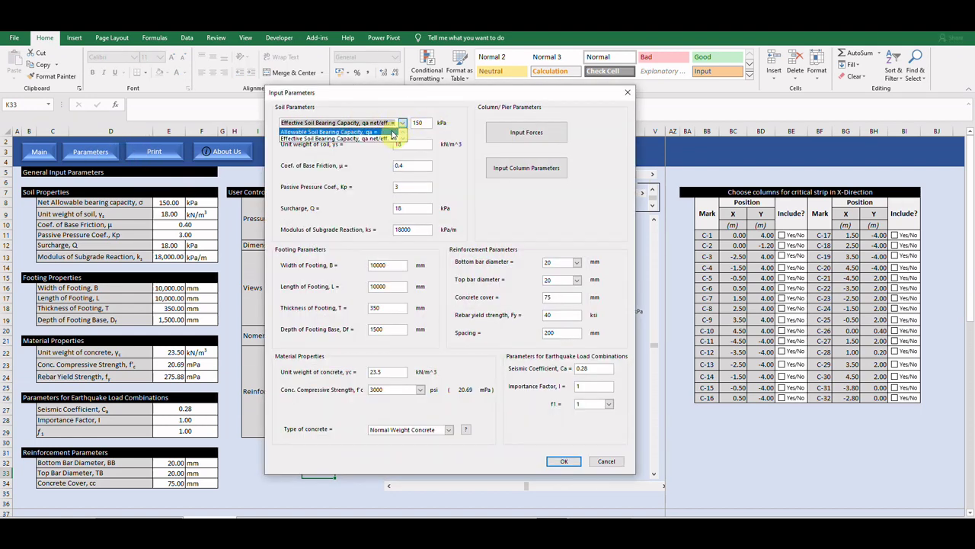
click(402, 123)
click(420, 124)
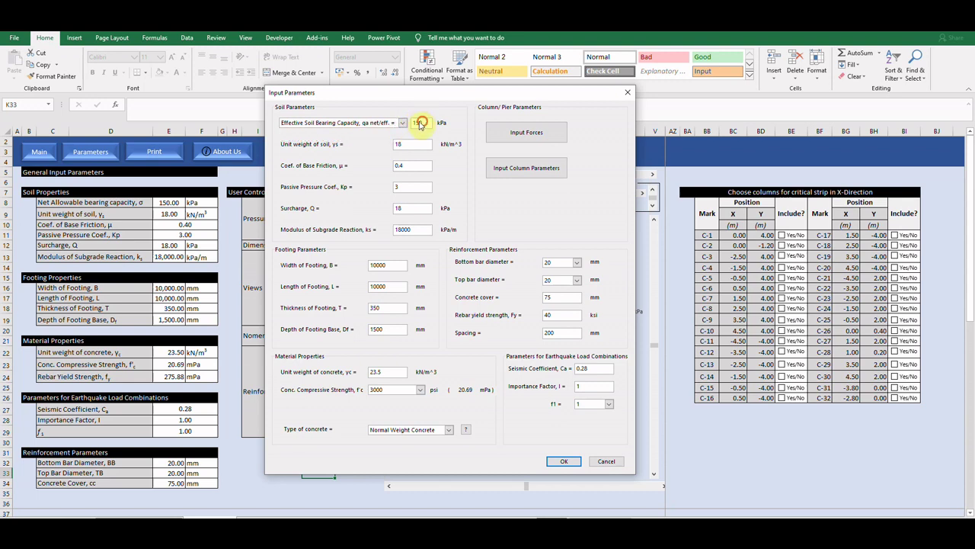
click(394, 187)
key(Tab)
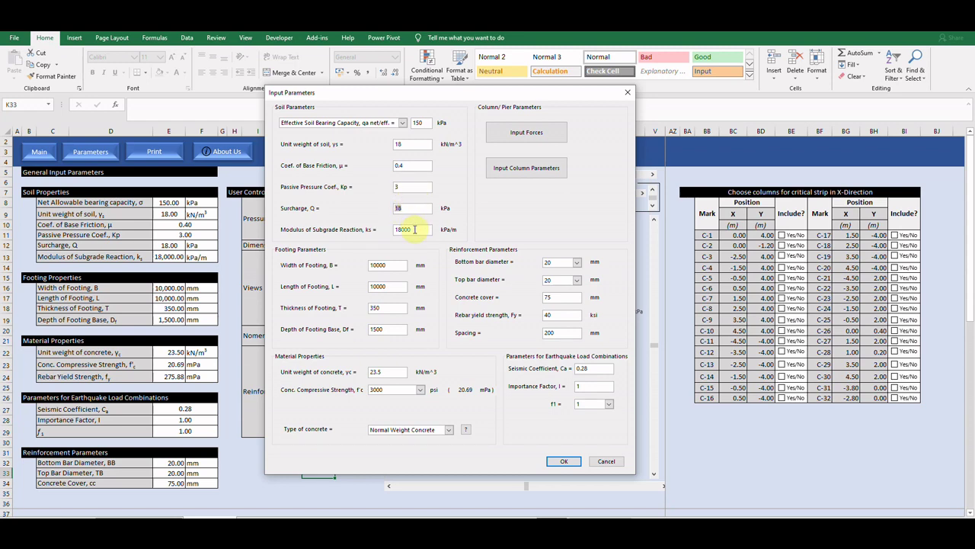
click(412, 228)
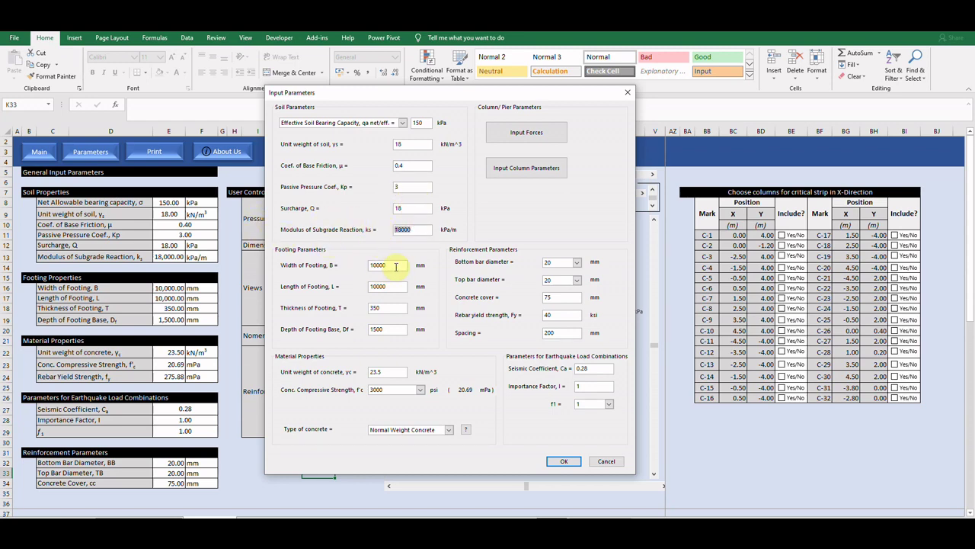
Set the width of footing B to 5000 mm.
drag(396, 266, 347, 264)
Try the user-defined concrete compressive strength and its unit options, and restore the strength to 3000 psi.
click(420, 391)
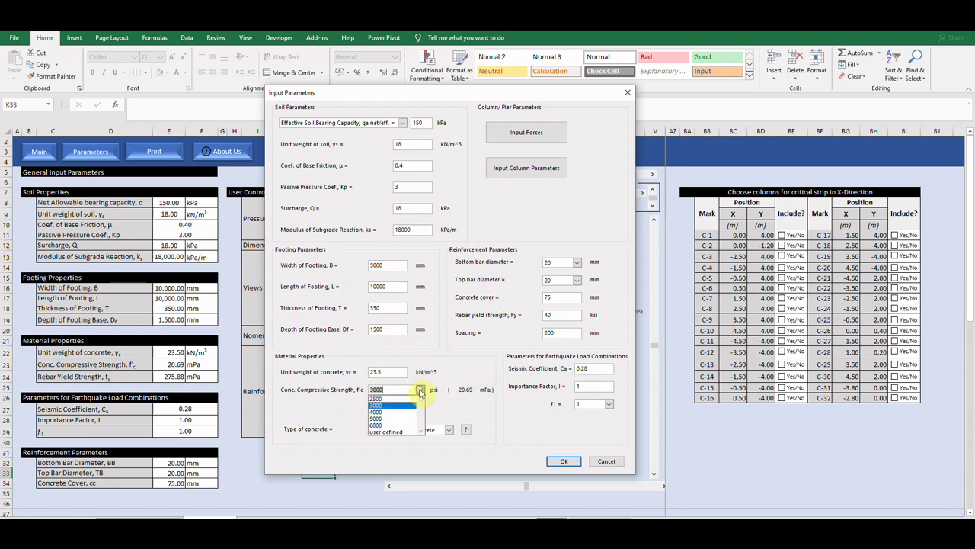
click(420, 391)
click(420, 392)
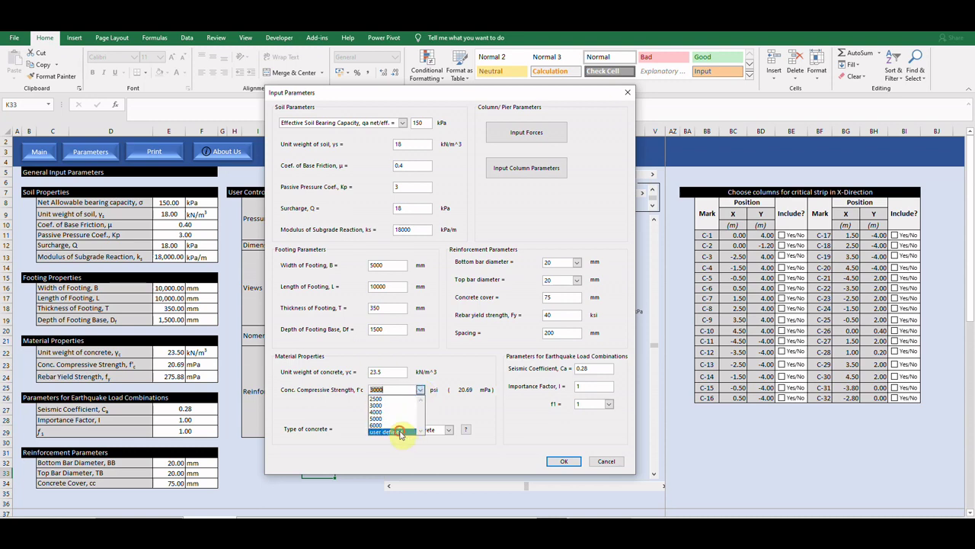
click(399, 432)
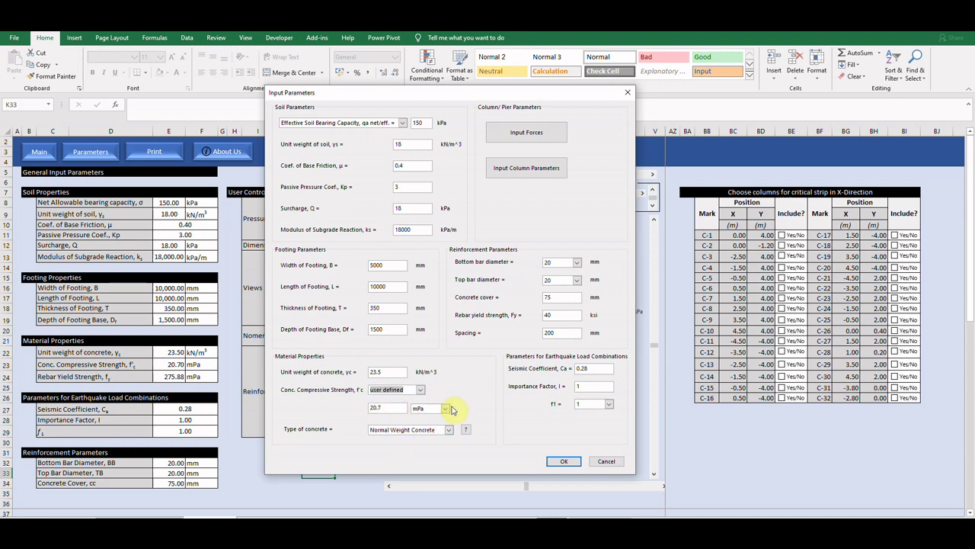
click(447, 409)
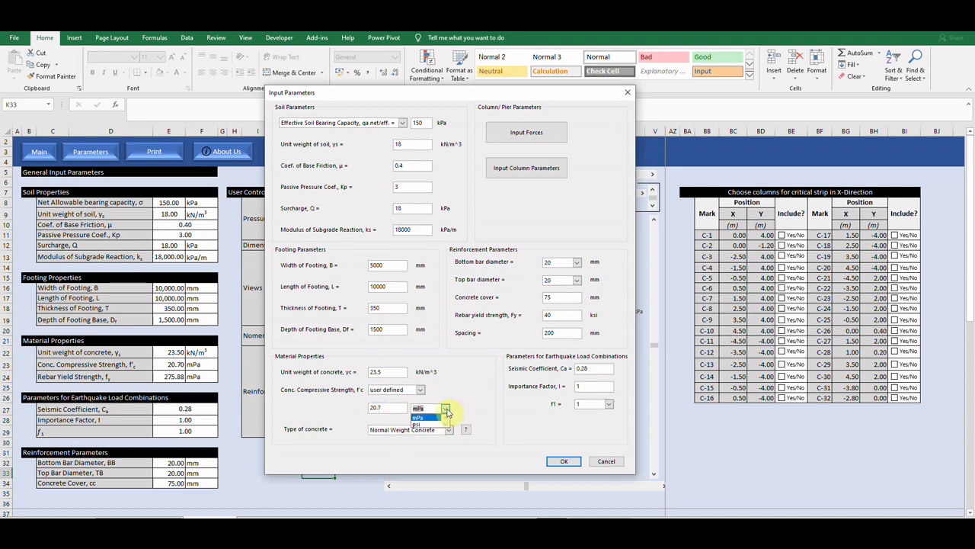
click(433, 424)
click(417, 390)
click(382, 406)
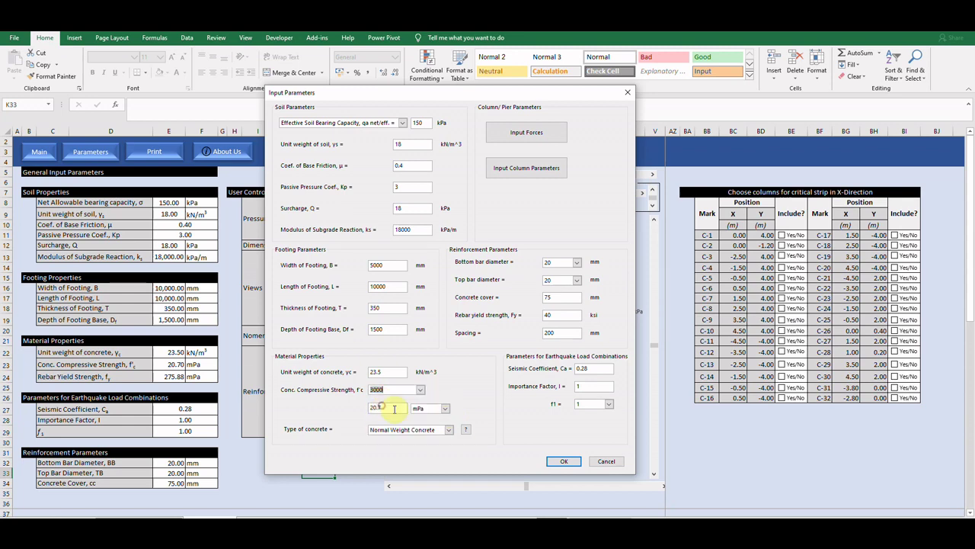
View the help on the type of concrete and close it.
click(464, 432)
click(515, 410)
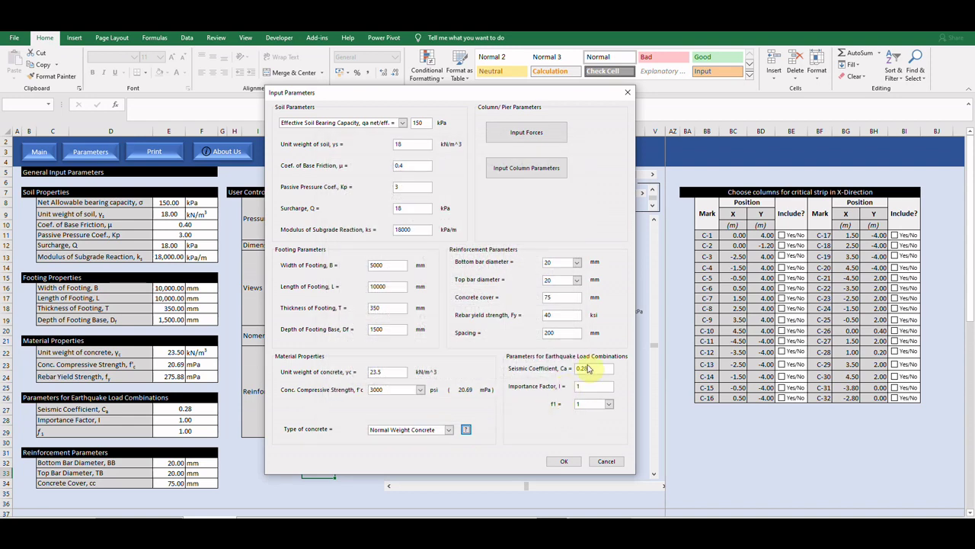
Try 0.5 for the earthquake load combination factor f1 and set it back to 1.
click(609, 404)
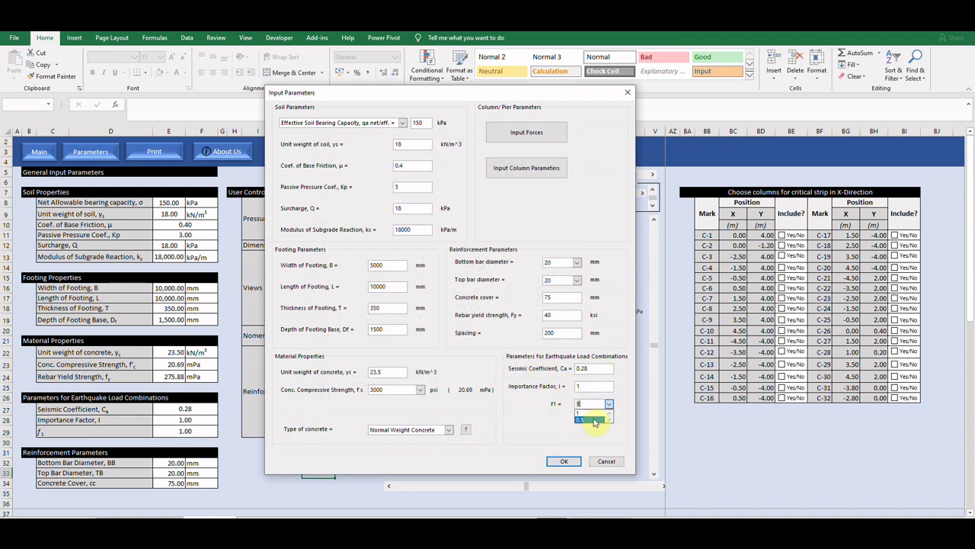
click(594, 420)
click(609, 405)
click(597, 413)
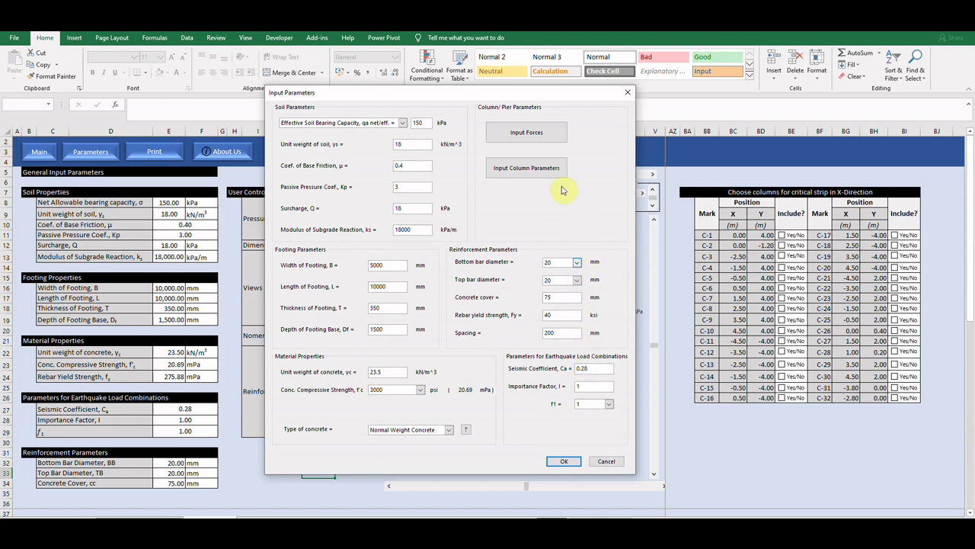
Open the column parameters form and review the force application diagrams and options, keeping Top of Column.
click(543, 167)
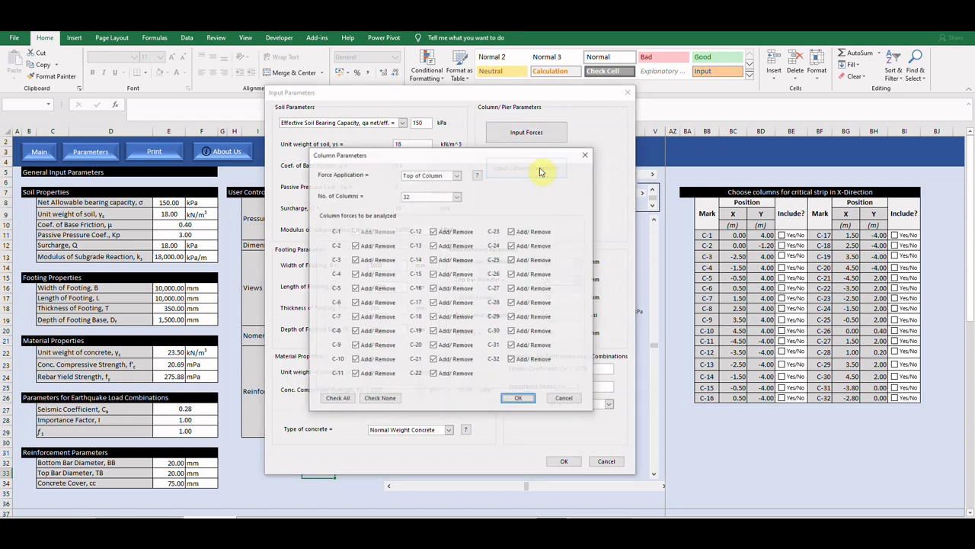
click(478, 176)
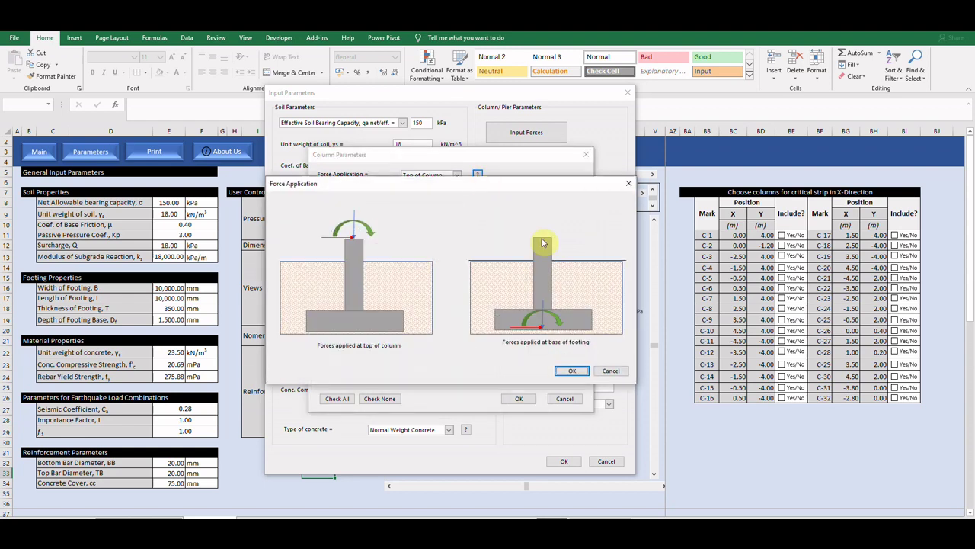
click(628, 184)
click(458, 176)
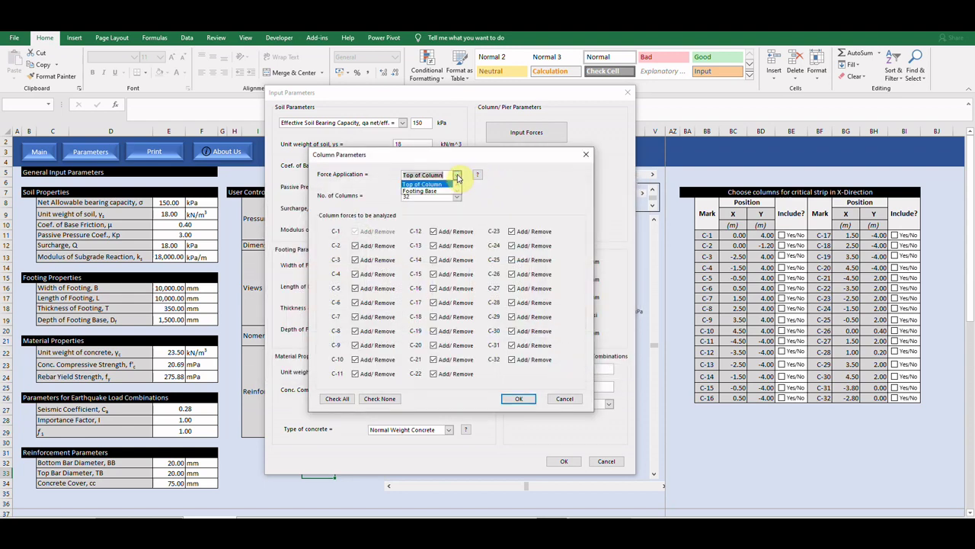
click(448, 196)
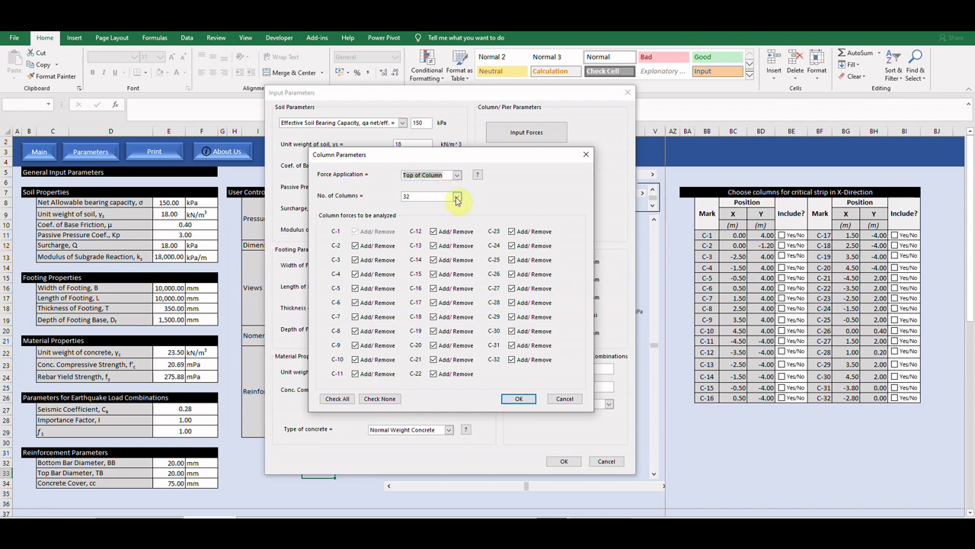
Try reducing the number of columns to 1 and set it back to 32.
click(454, 198)
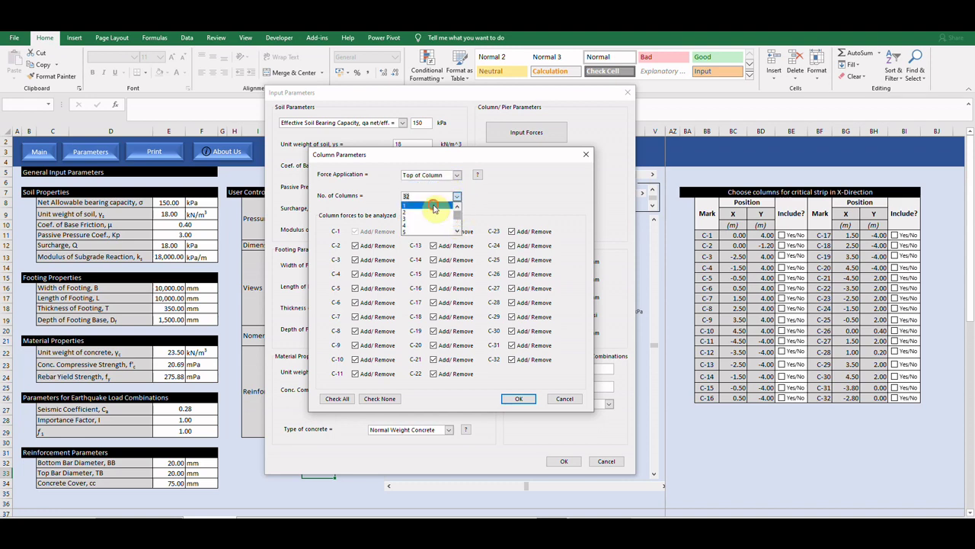
click(424, 206)
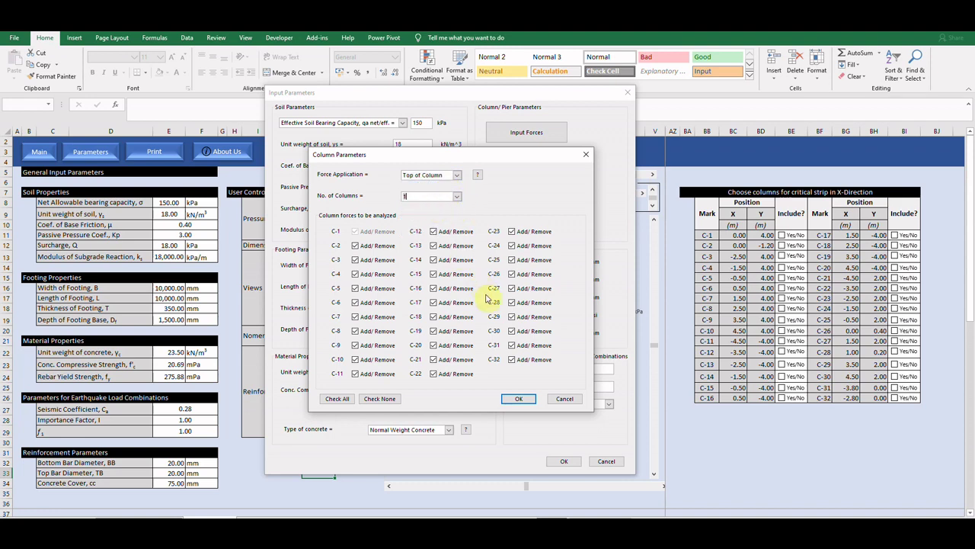
click(457, 197)
click(458, 231)
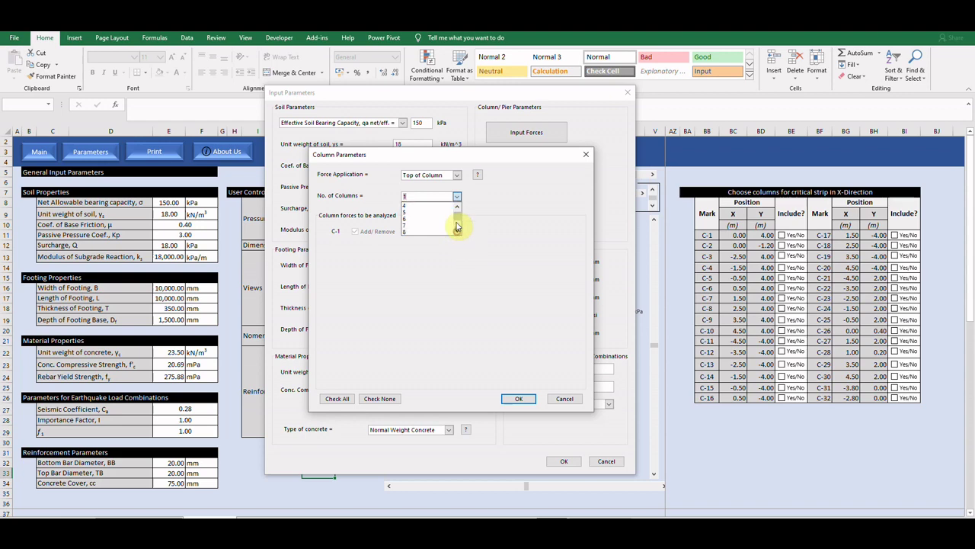
drag(457, 225, 456, 233)
click(437, 237)
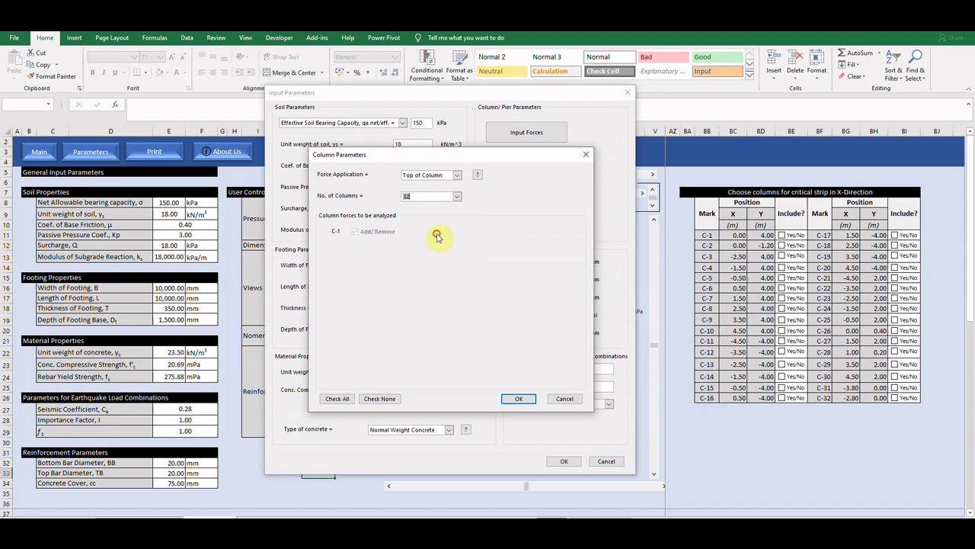
Clear all columns from the column forces to be analyzed and add only C-12 and C-13.
click(525, 399)
click(381, 398)
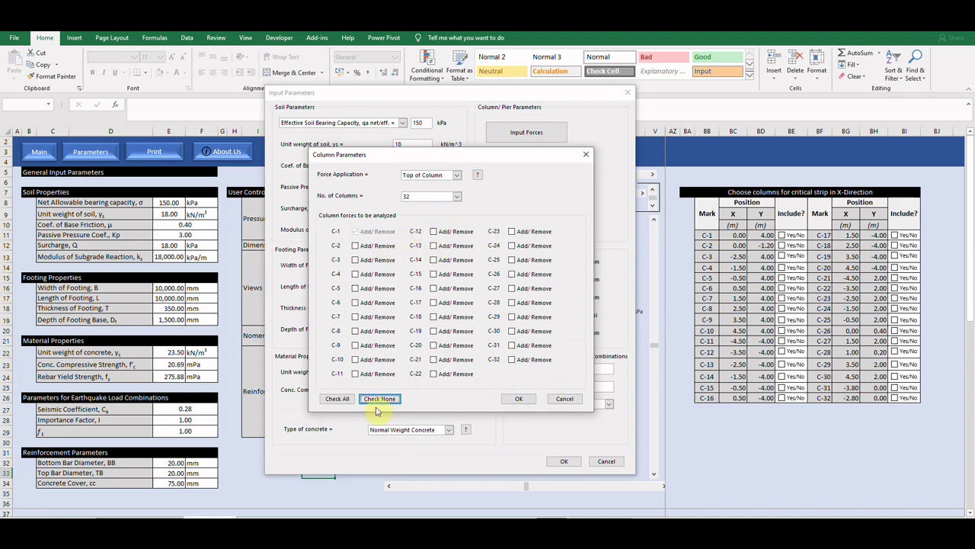
click(435, 234)
click(436, 247)
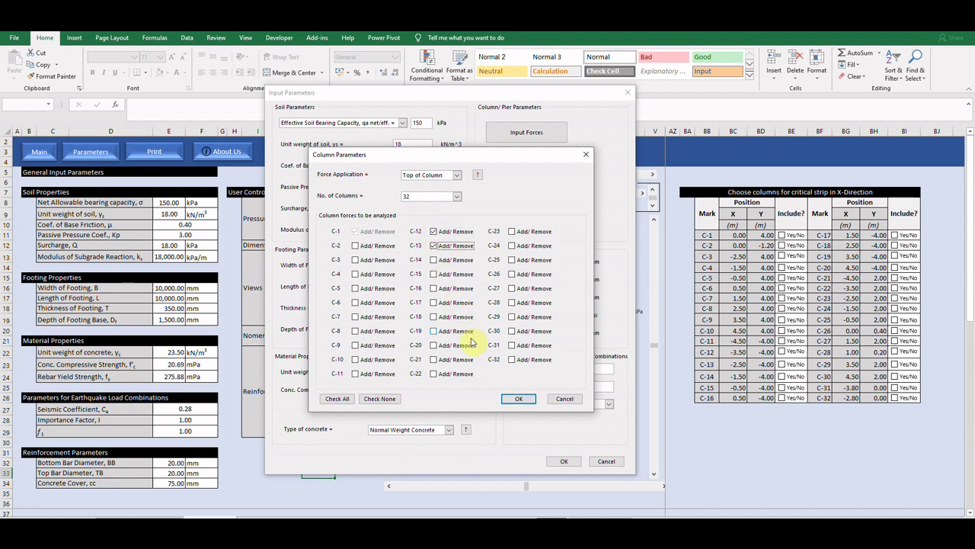
click(434, 247)
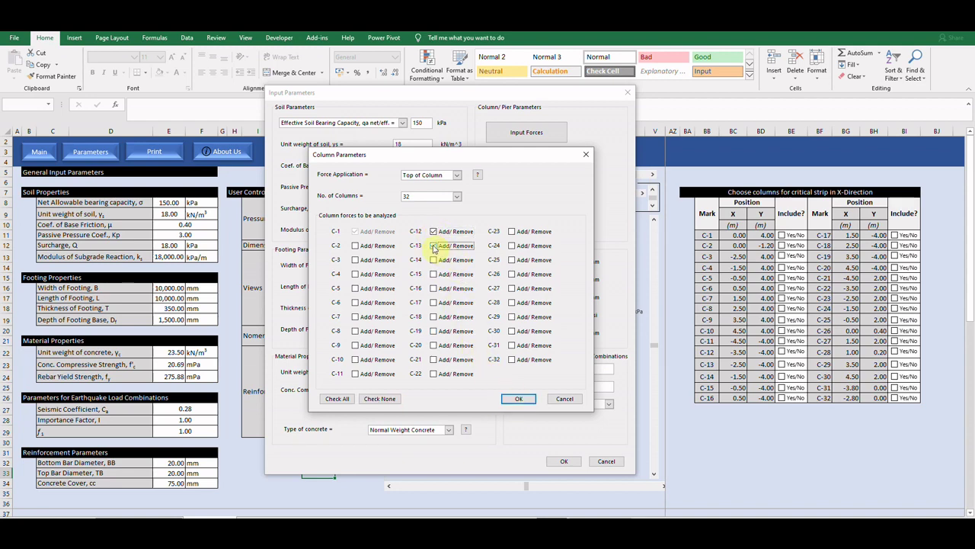
click(517, 399)
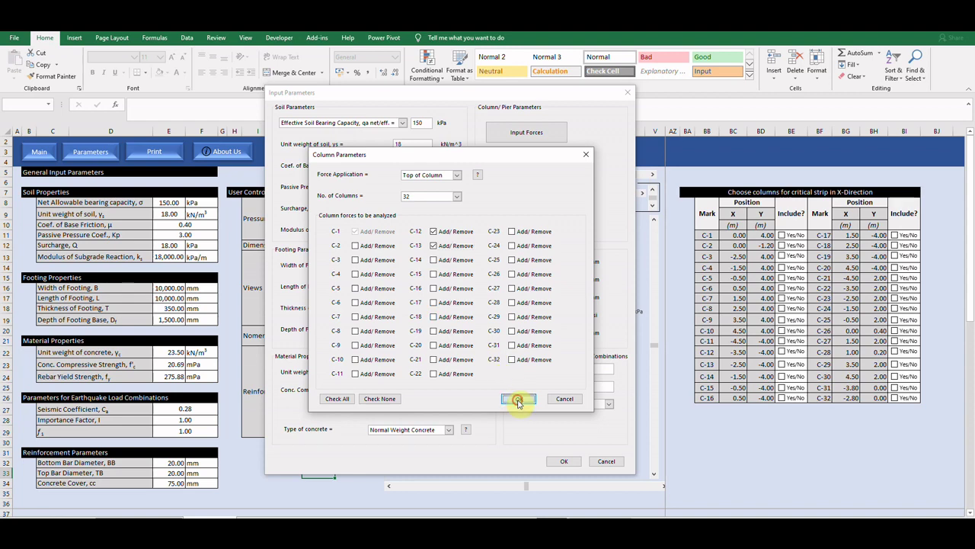
Apply the input parameters with a 5000 mm footing width and review the main sheet for columns outside the footing.
click(562, 462)
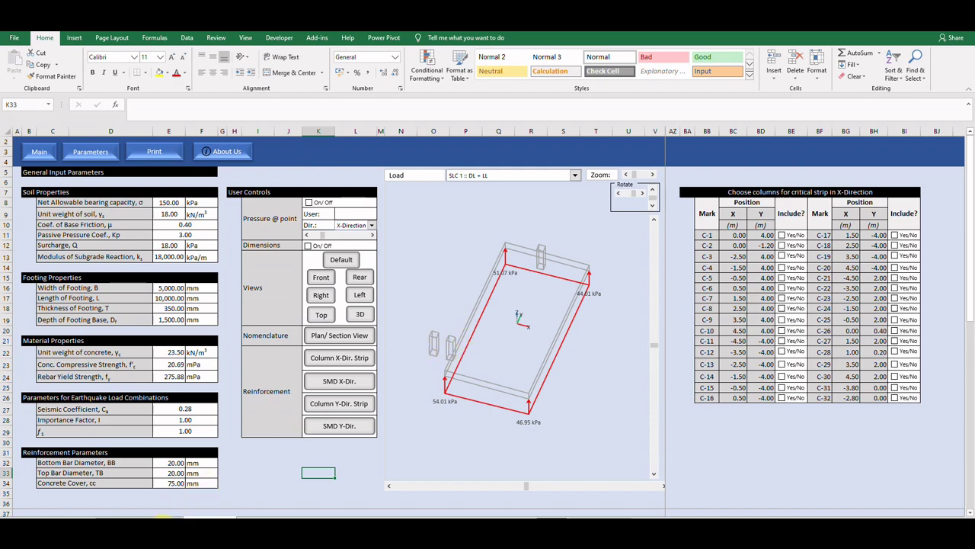
click(164, 517)
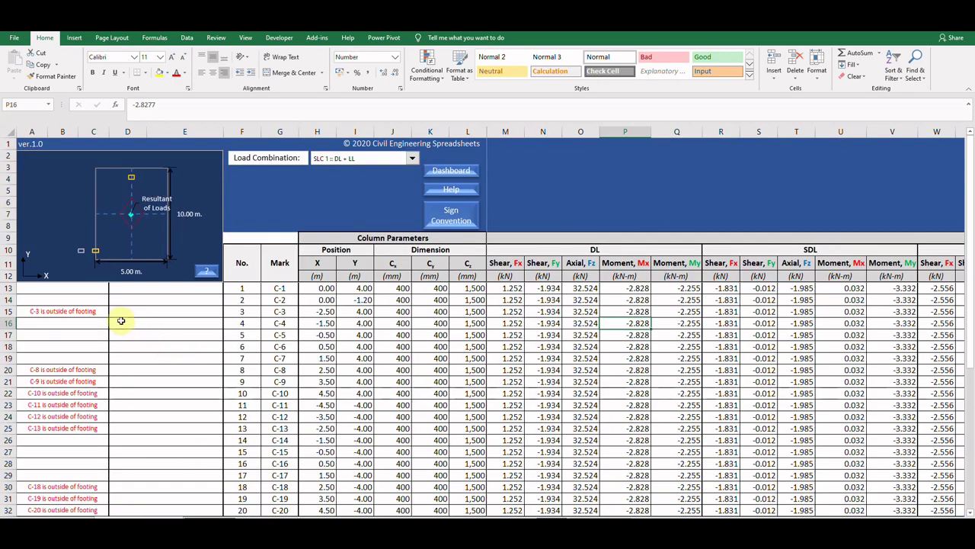
scroll(183, 341, down, 3)
scroll(183, 344, up, 3)
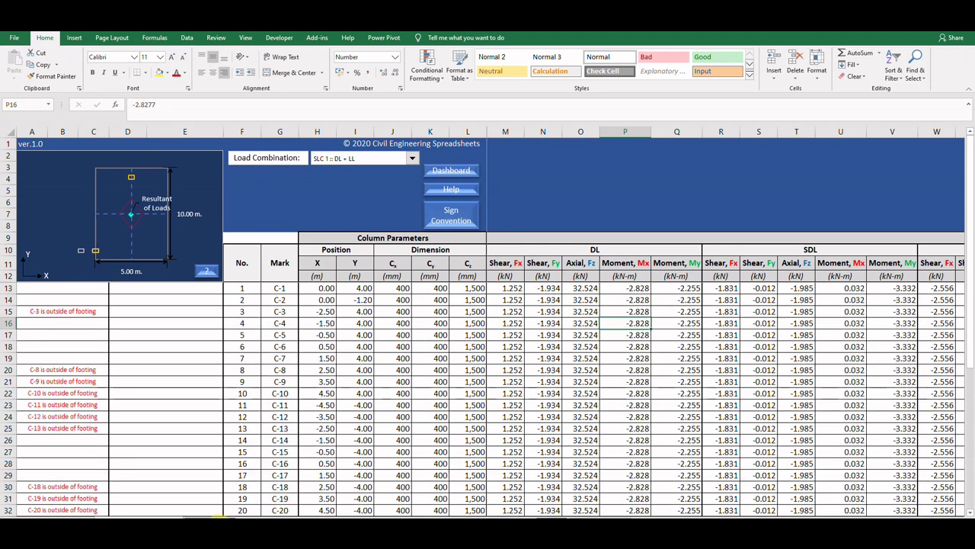
Reopen the input parameters from the dashboard and set the width of footing to 10000 mm.
click(451, 170)
click(96, 152)
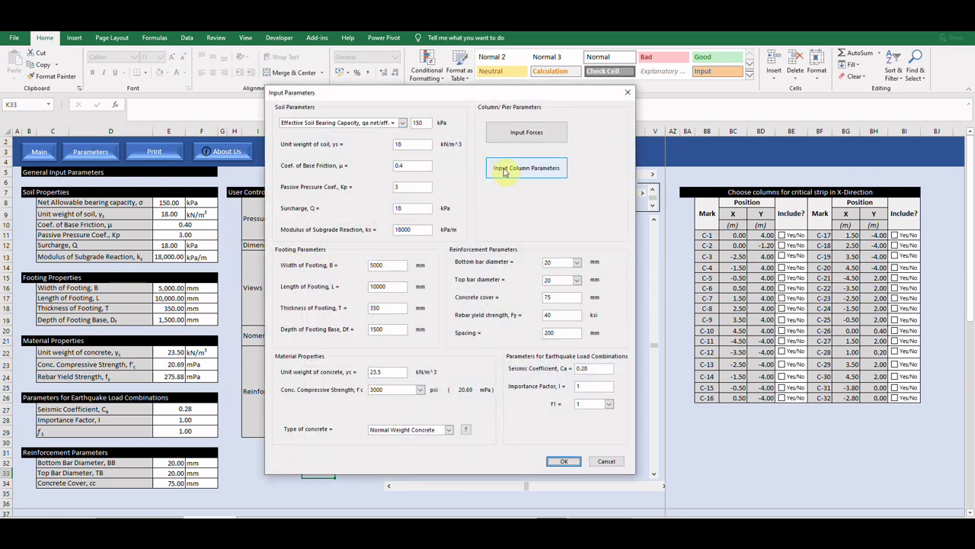
drag(385, 265, 366, 266)
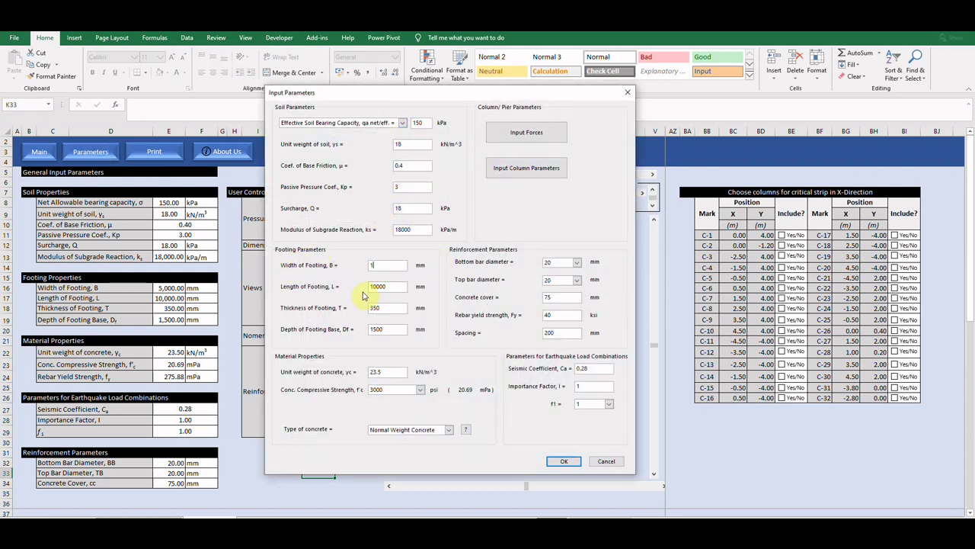
Add all 32 columns to the column forces to be analyzed and apply the input parameters.
click(507, 169)
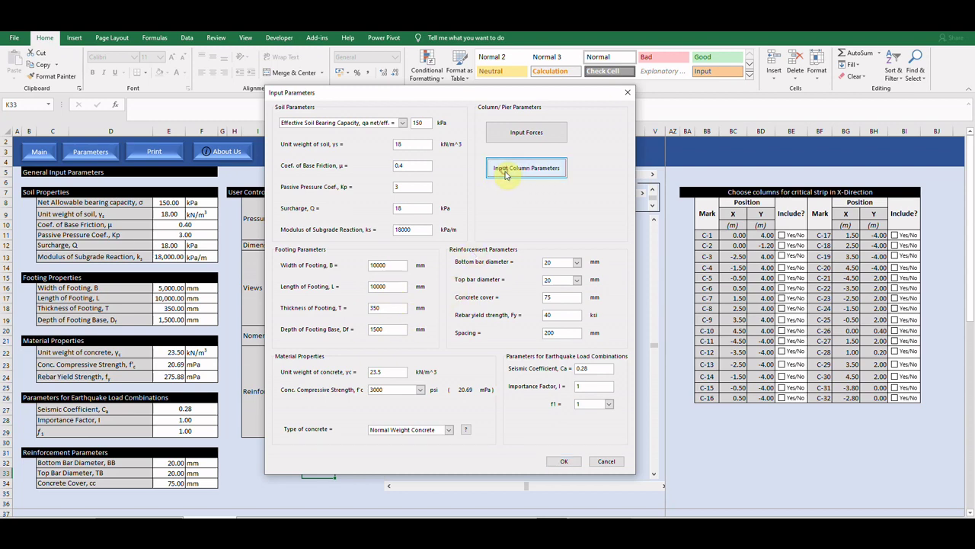
click(336, 398)
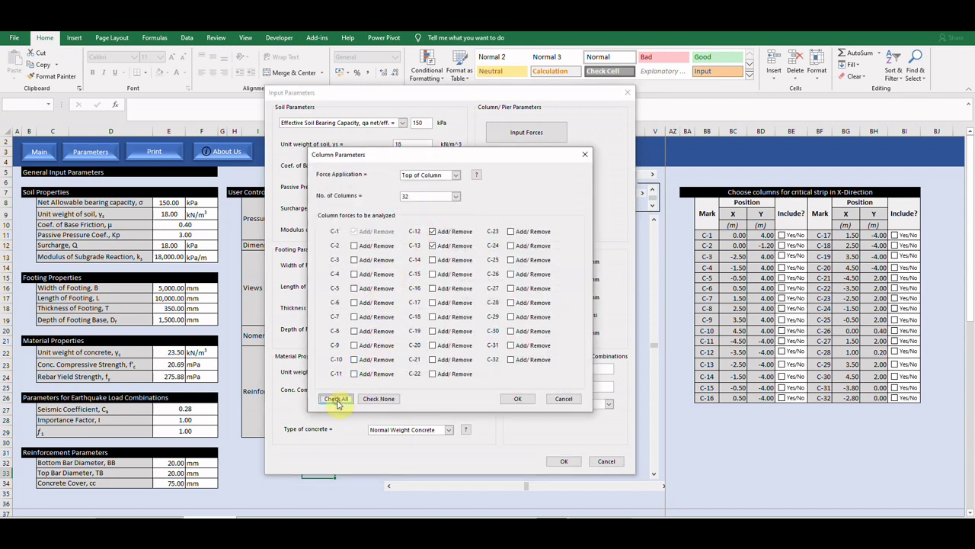
click(509, 399)
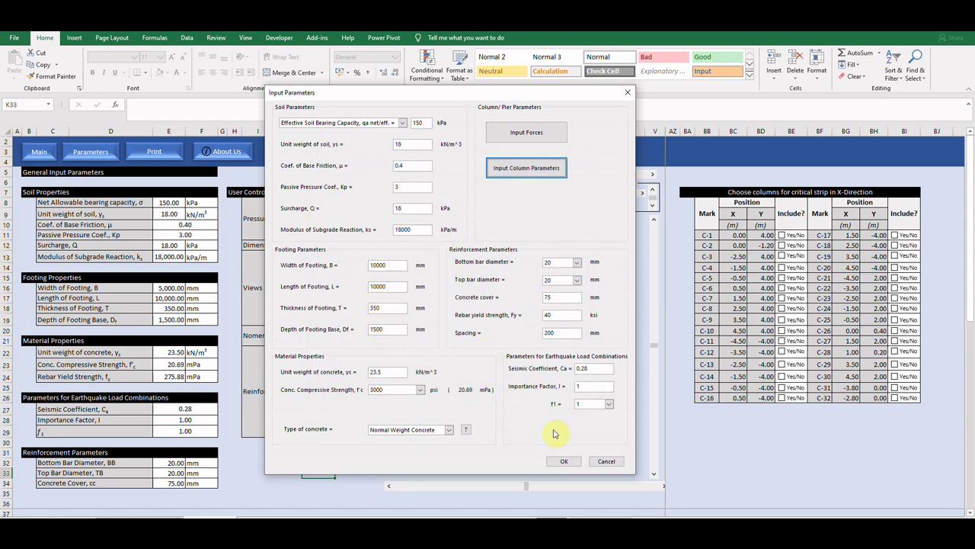
click(560, 461)
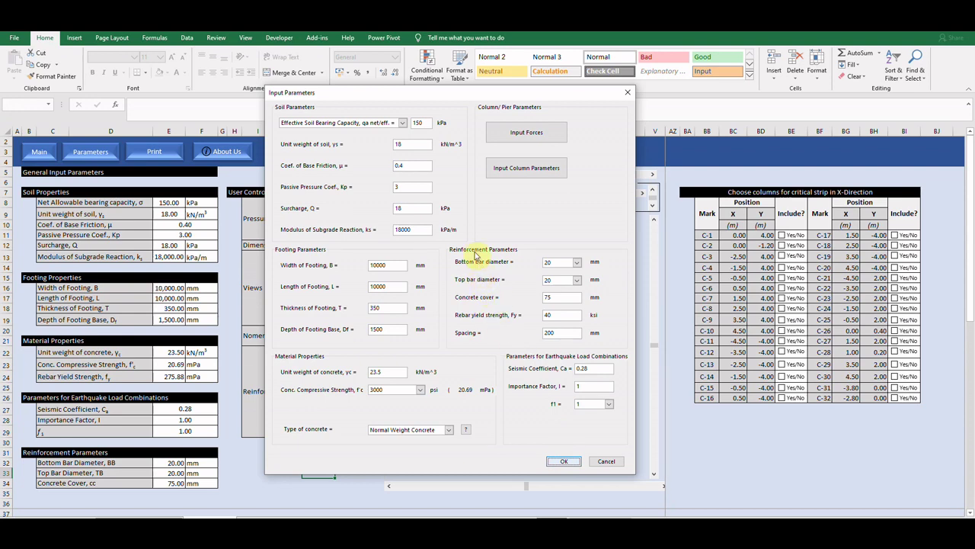
key(Return)
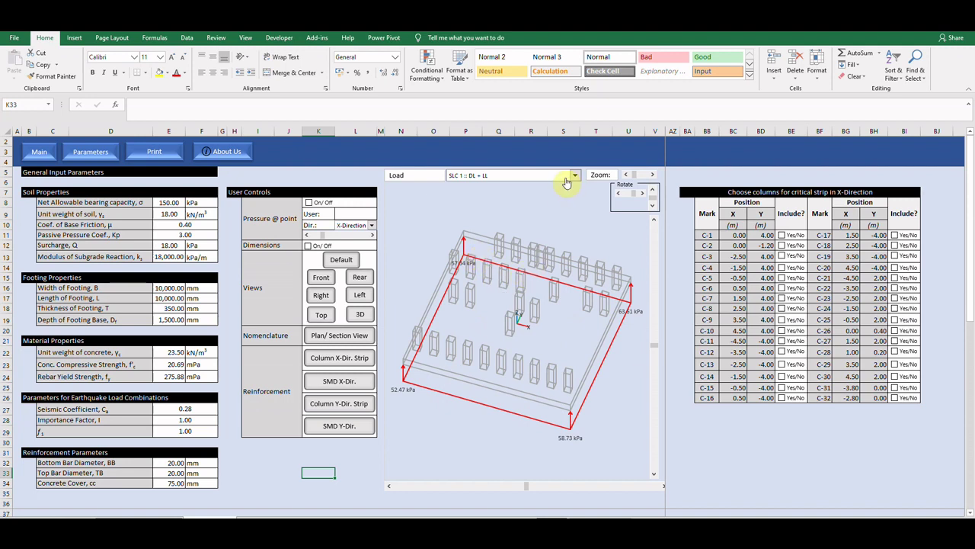
Zoom the 3D foundation model out and back in, and rotate it horizontally and vertically.
click(625, 177)
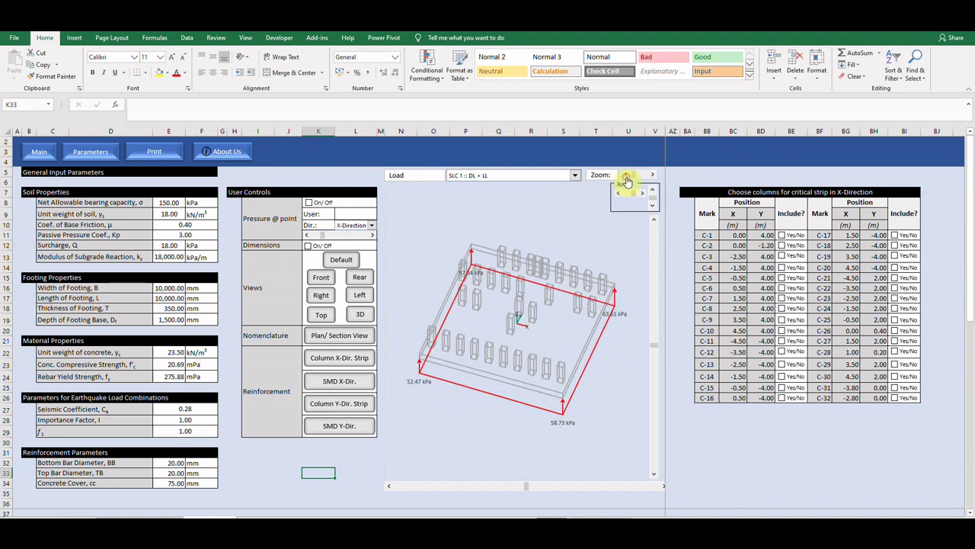
click(625, 177)
click(651, 176)
click(651, 176)
click(575, 176)
click(576, 178)
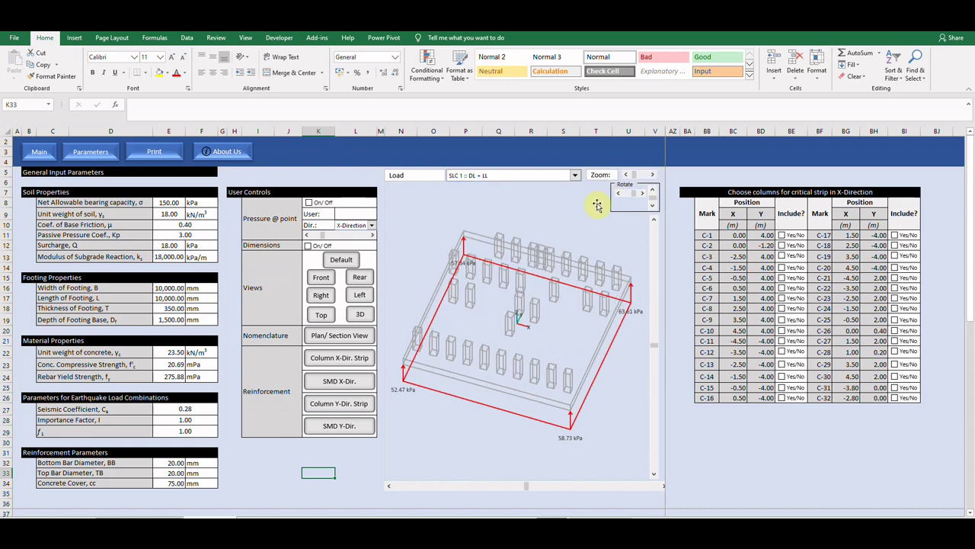
click(619, 195)
click(618, 195)
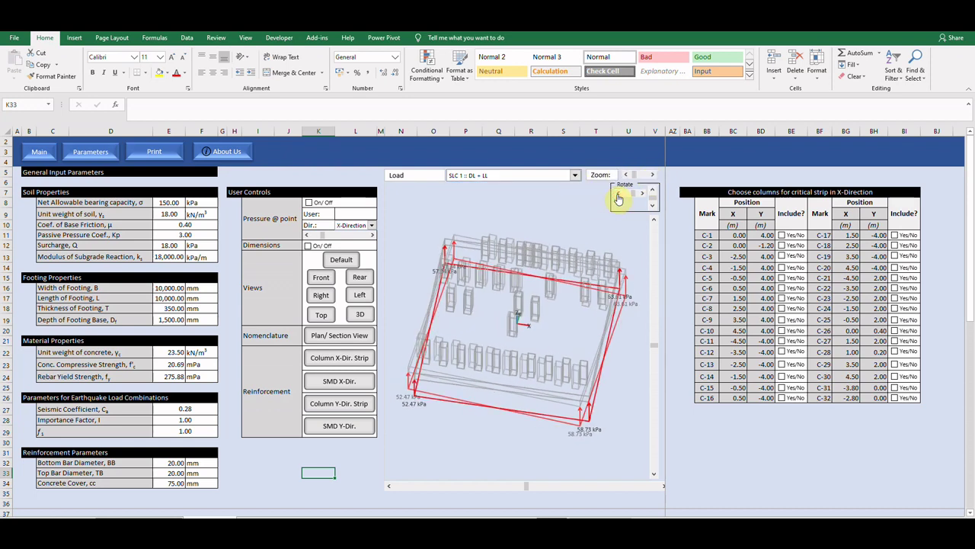
click(654, 208)
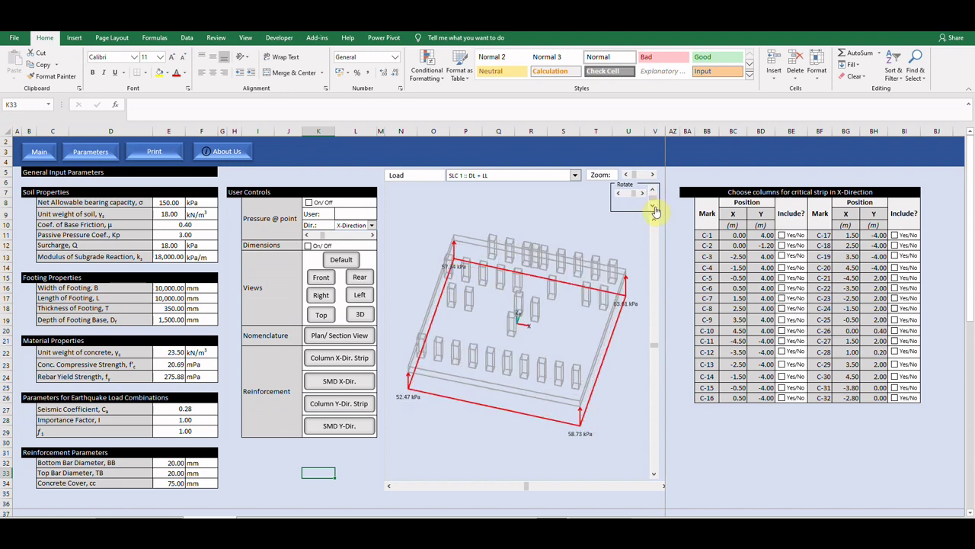
click(654, 208)
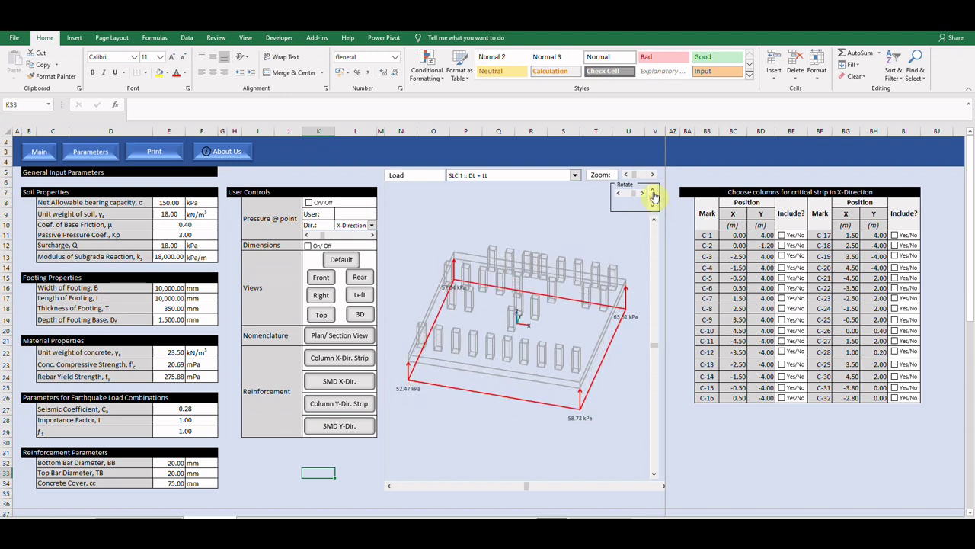
click(653, 193)
View the foundation's corner pressures for load combinations SLC 2, ULC 1 and ULC 2.
click(575, 175)
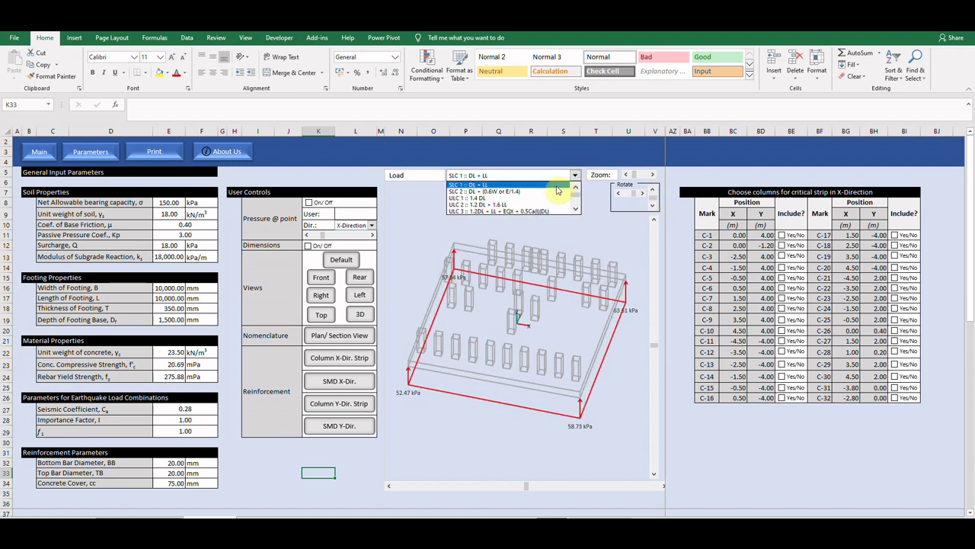
click(557, 191)
click(575, 175)
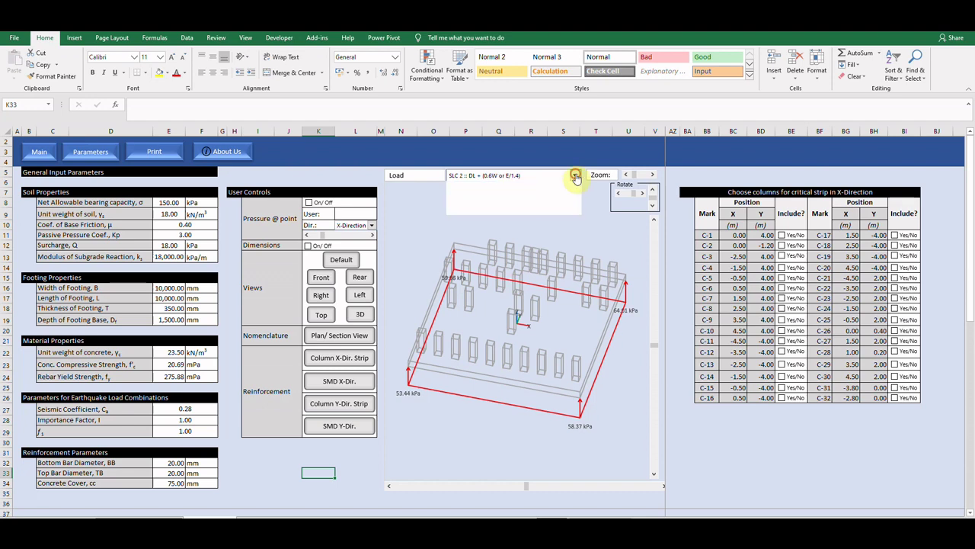
click(565, 192)
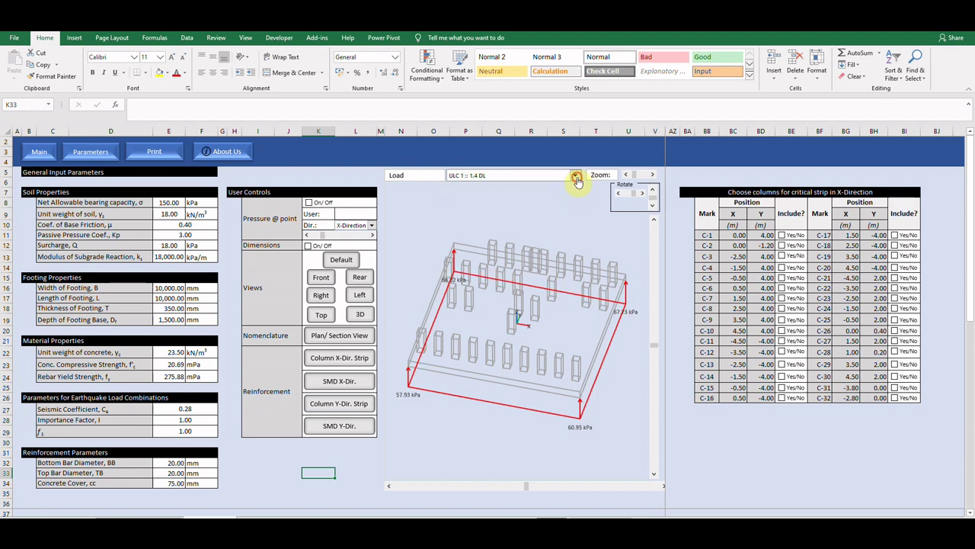
click(577, 176)
click(562, 191)
View the foundation's corner pressures for the earthquake load combinations ULC 3 and ULC 4.
click(577, 176)
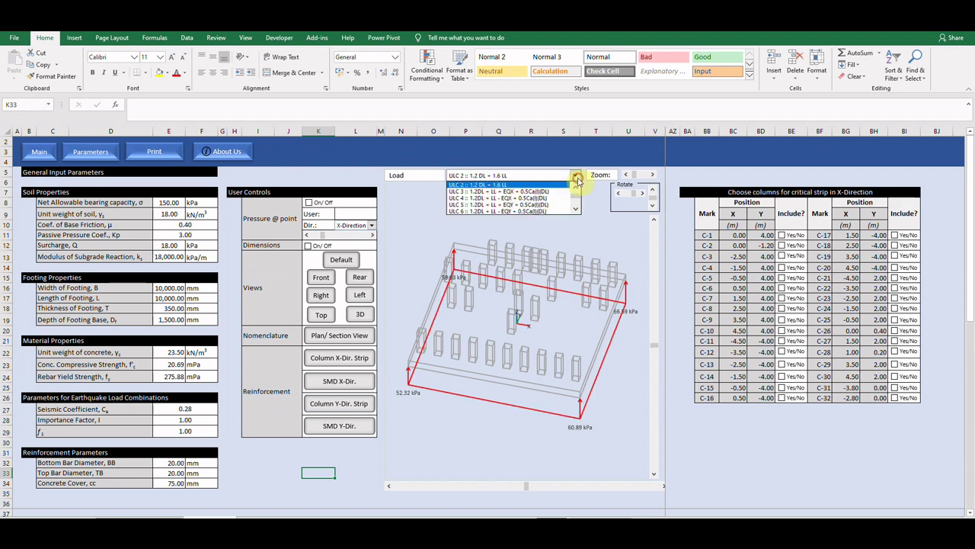
click(562, 191)
click(576, 176)
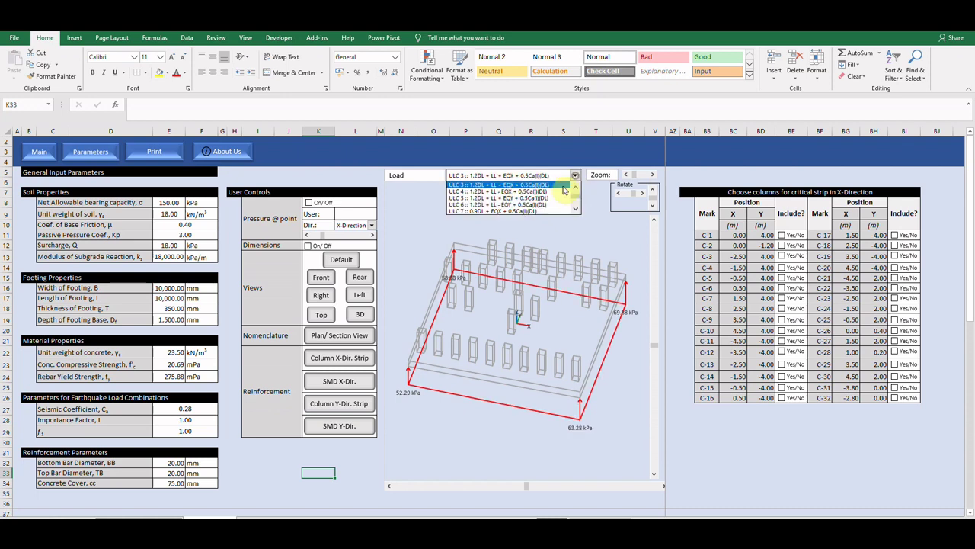
click(564, 191)
click(575, 176)
click(564, 195)
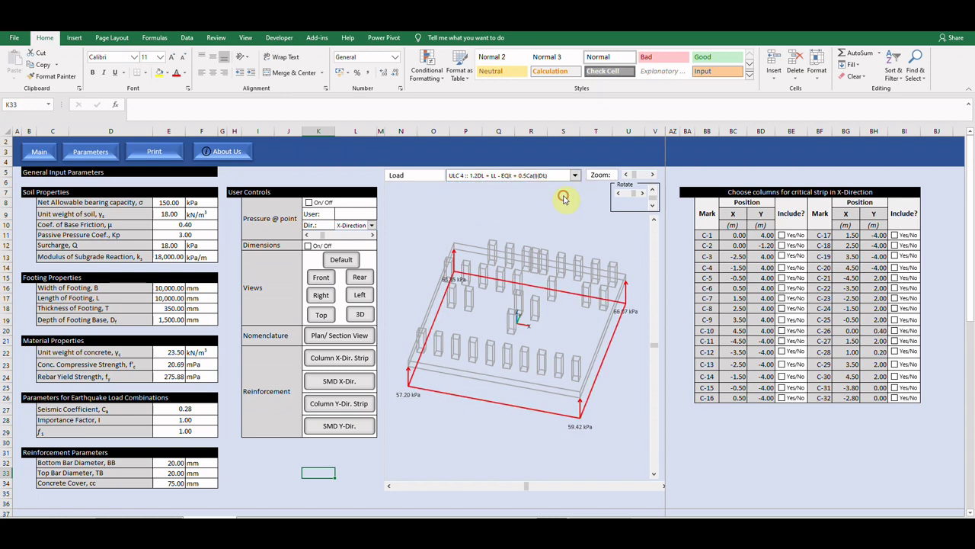
View the foundation's corner pressures for load combinations ULC 10, ULC 14 and ULC 18.
click(576, 176)
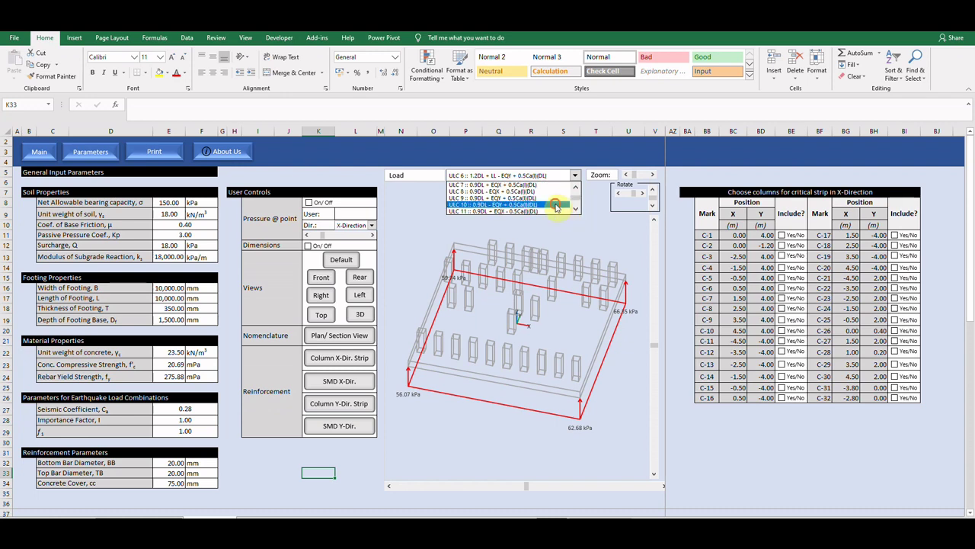
click(560, 211)
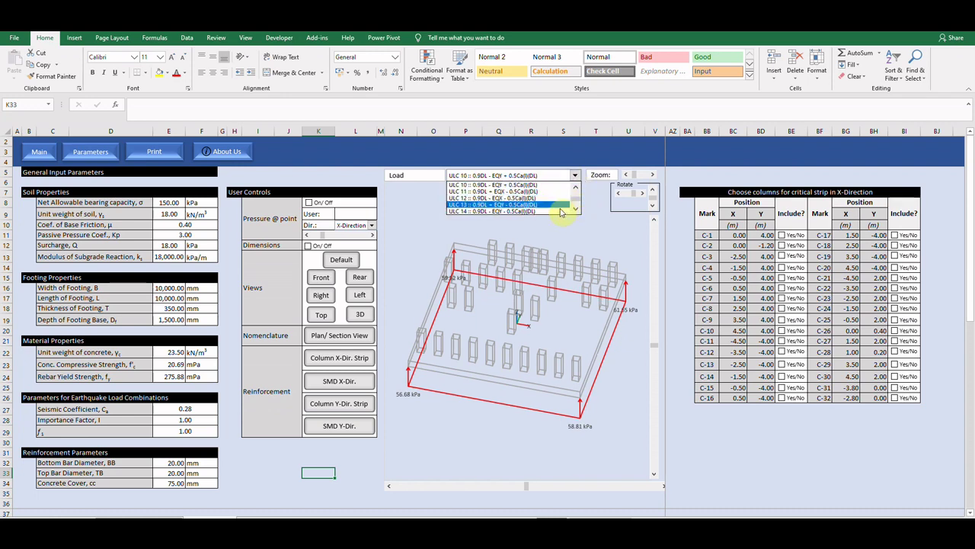
click(562, 207)
click(575, 176)
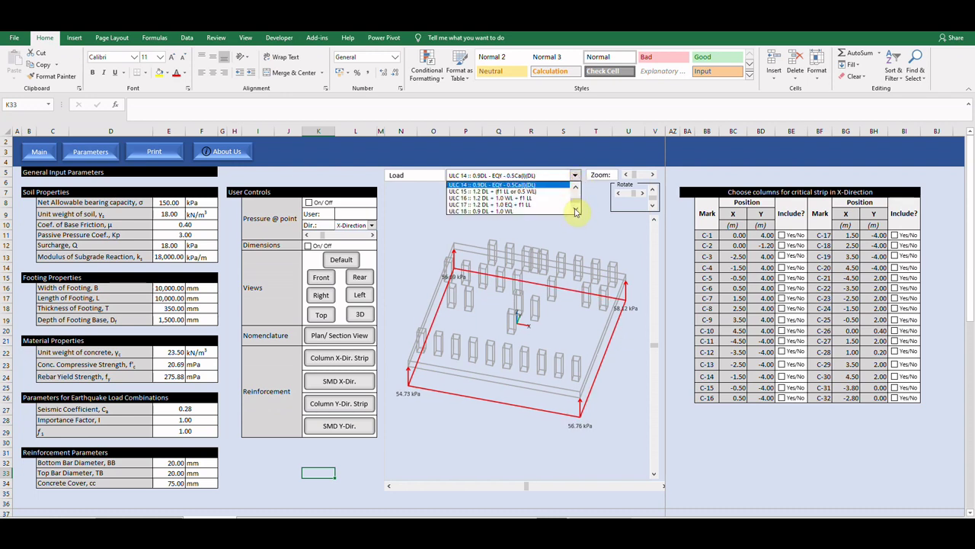
click(568, 207)
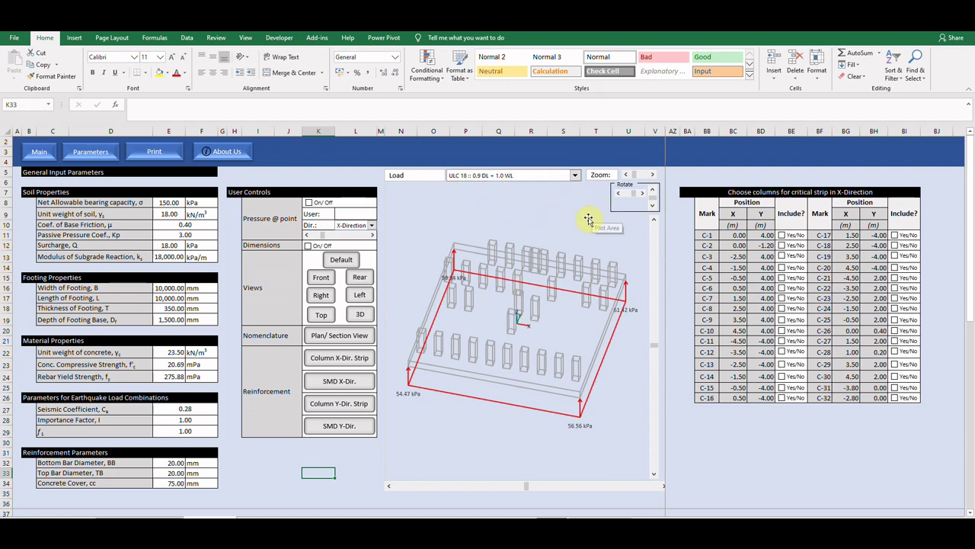
View the pressures for ULC 16 and set the load combination to ULC 2 :: 1.2 DL + 1.6 LL.
click(576, 175)
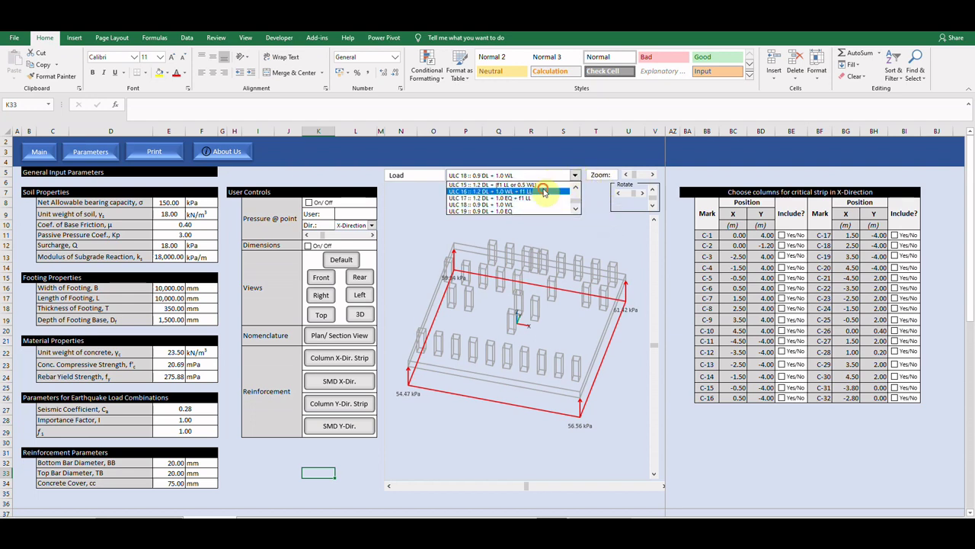
click(543, 192)
click(575, 175)
drag(576, 205, 582, 190)
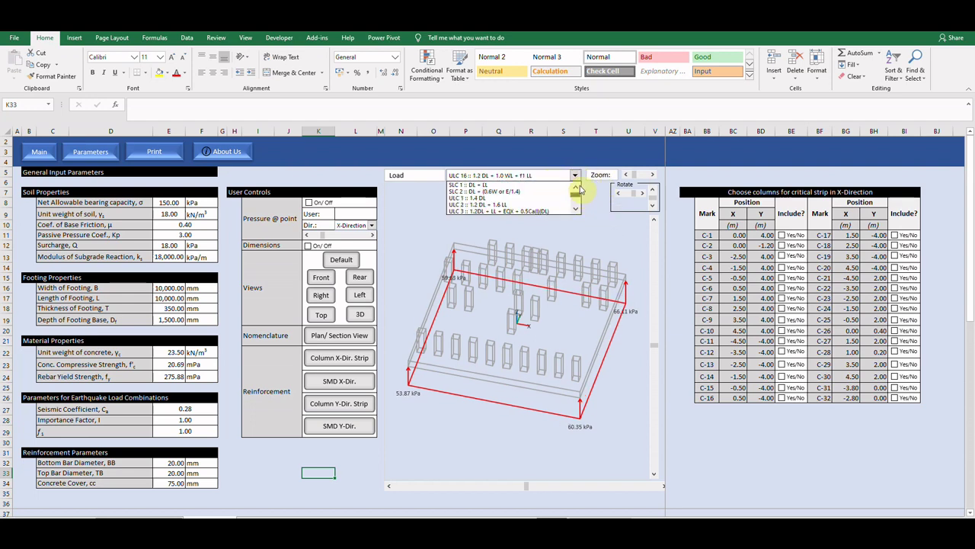
click(537, 205)
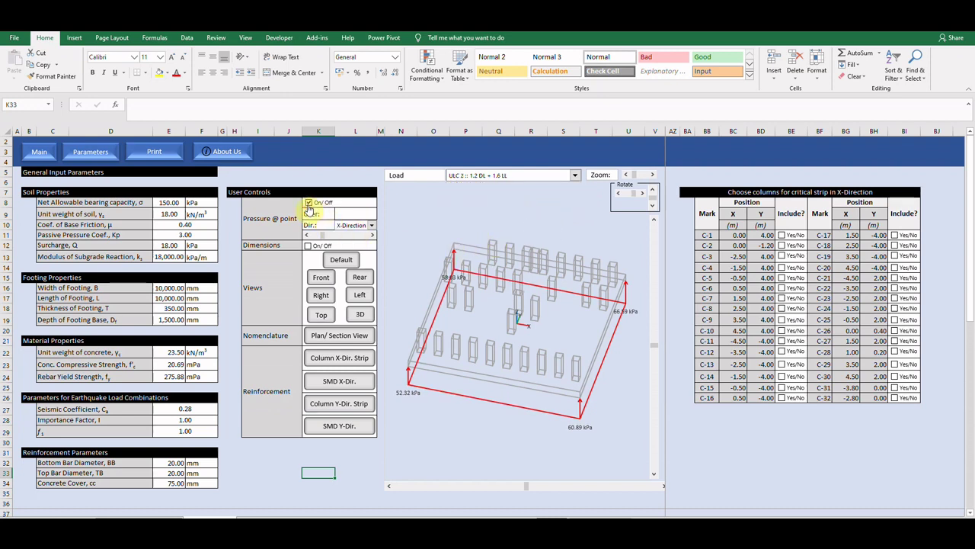
Turn on the pressure at point display, try Y-Direction for it and set it back to X-Direction.
click(372, 226)
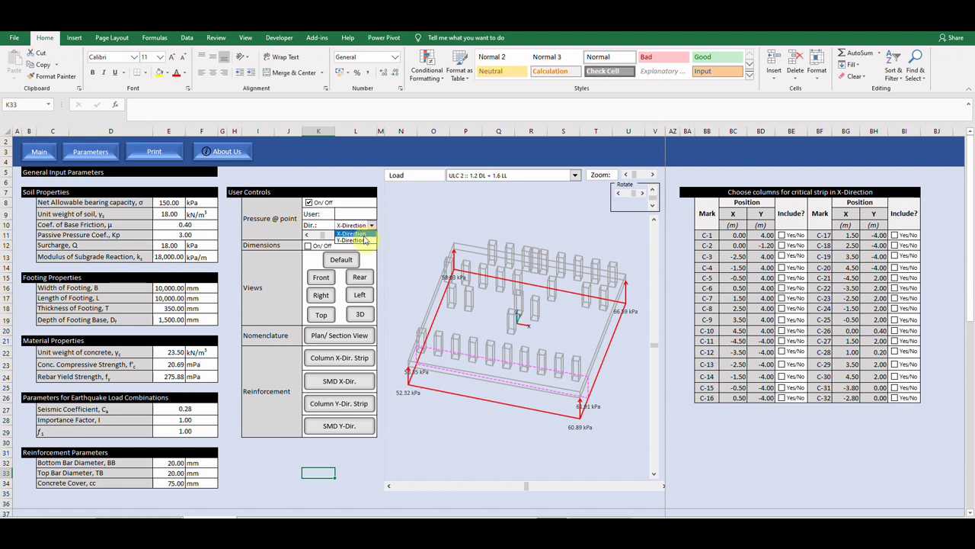
click(365, 240)
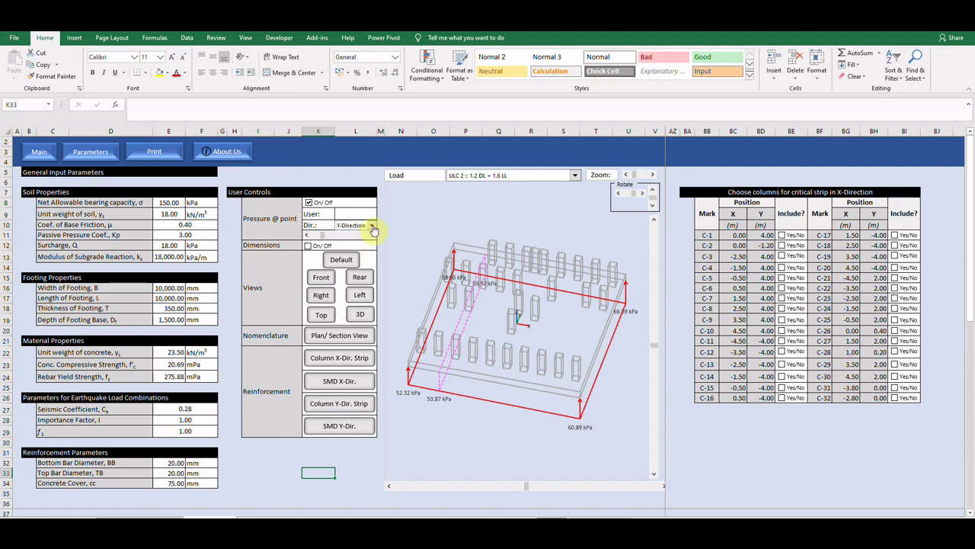
click(373, 226)
click(371, 233)
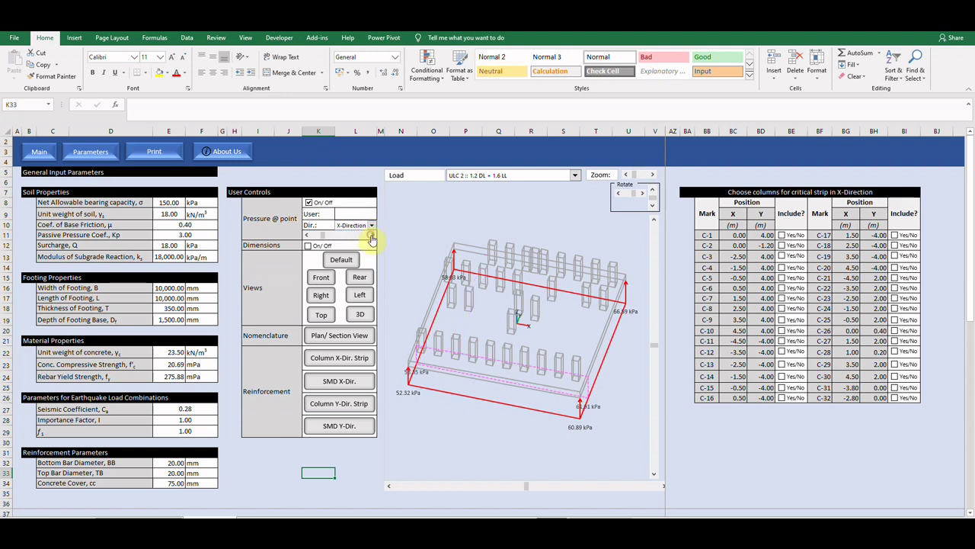
Shift the X-Direction pressure section inward from the foundation's front edge in small increments.
click(371, 236)
click(372, 236)
click(372, 236)
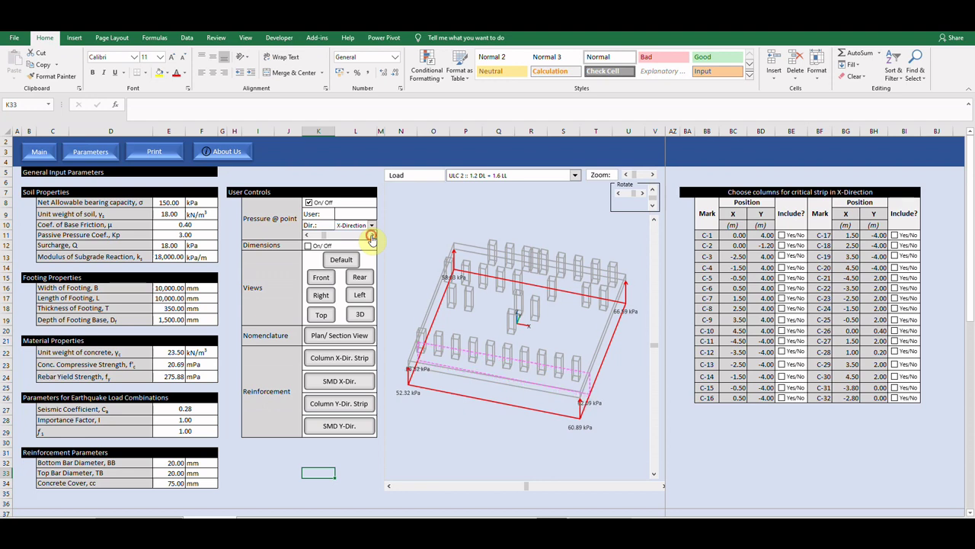
click(372, 237)
click(371, 236)
click(372, 237)
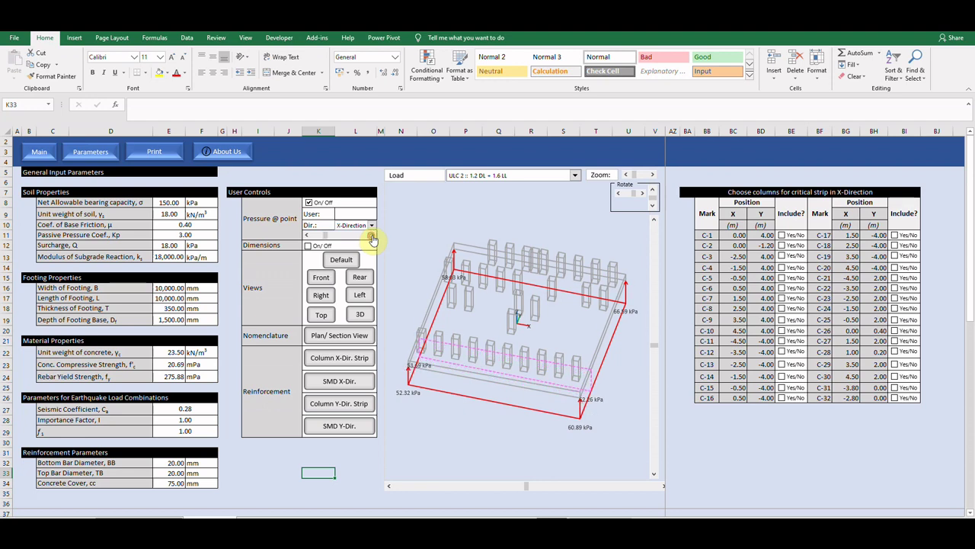
click(372, 236)
click(372, 237)
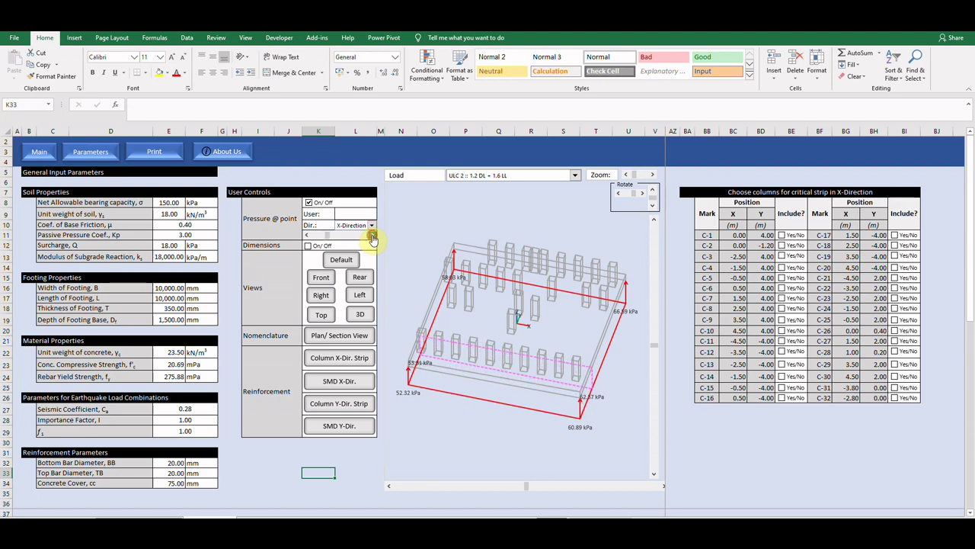
click(372, 236)
click(372, 236)
click(372, 236)
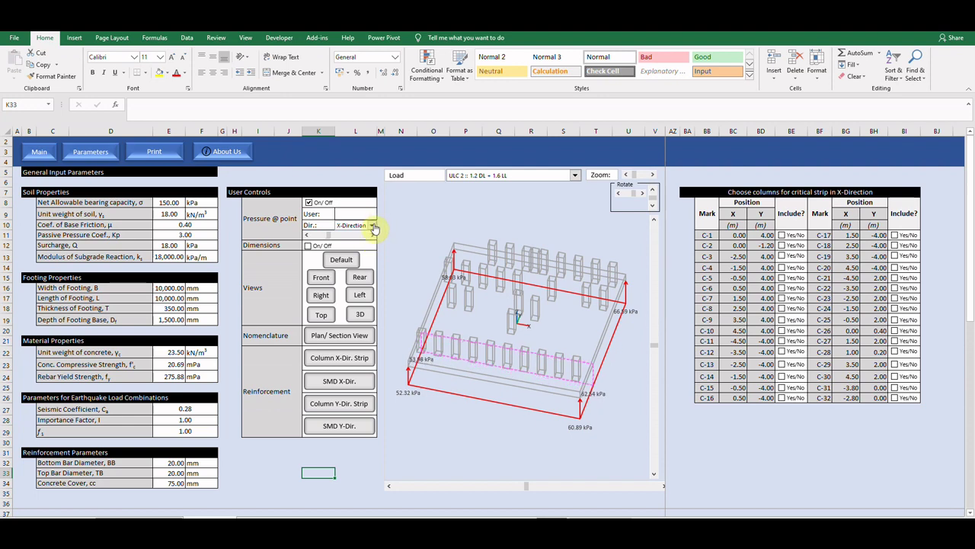
Switch the pressure at point direction to Y-Direction and shift its section slightly further along the foundation.
click(372, 225)
click(363, 241)
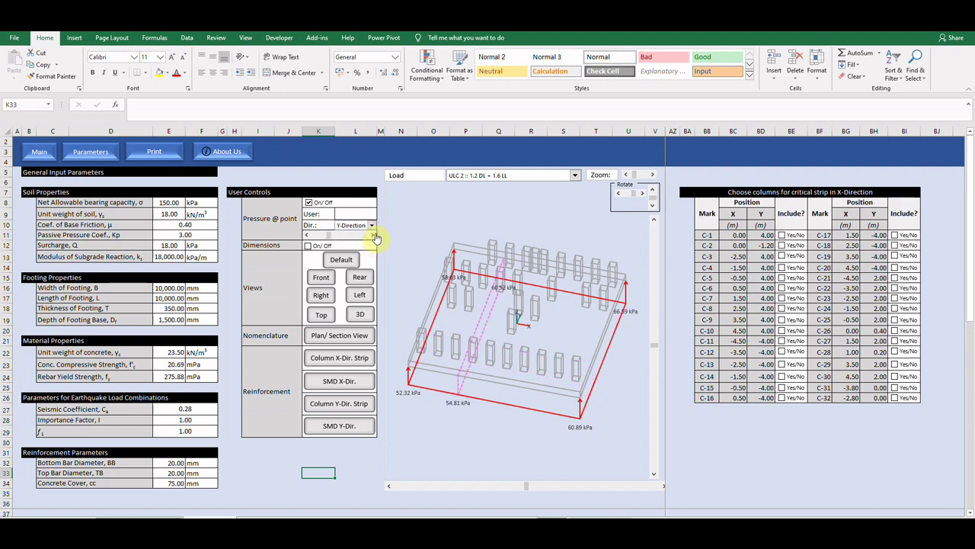
click(373, 236)
click(373, 236)
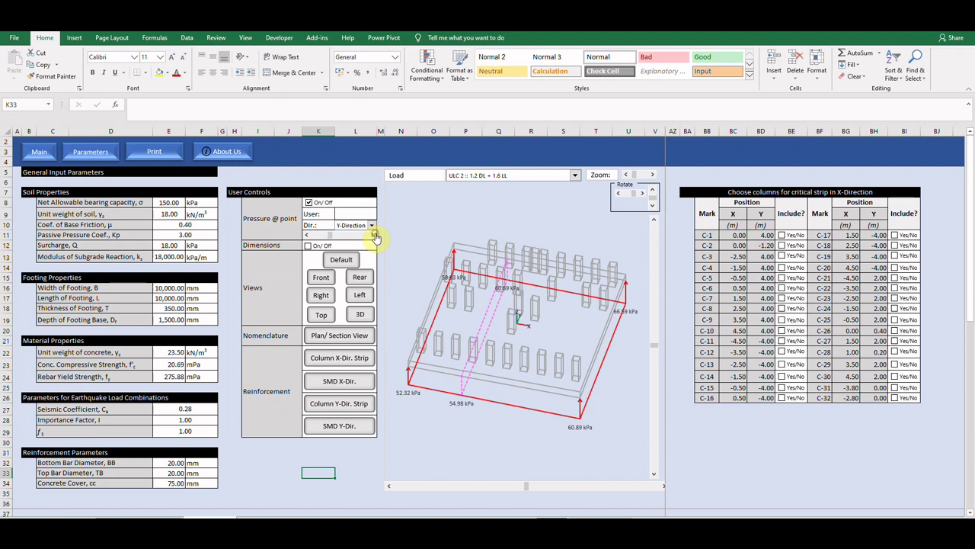
click(373, 237)
Try user-defined positions of 1 m and -1 m for the Y-Direction pressure section, and clear the entry.
click(355, 214)
text(1)
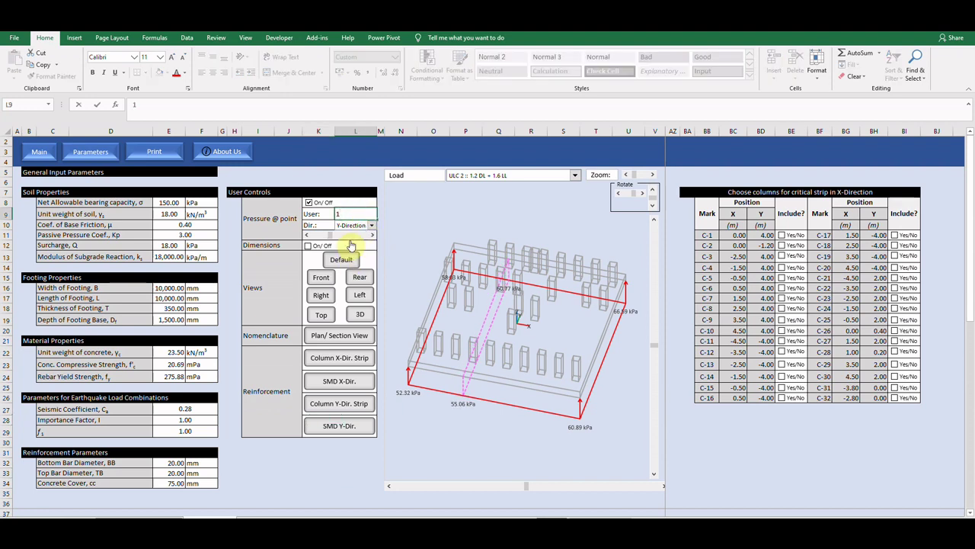
key(Return)
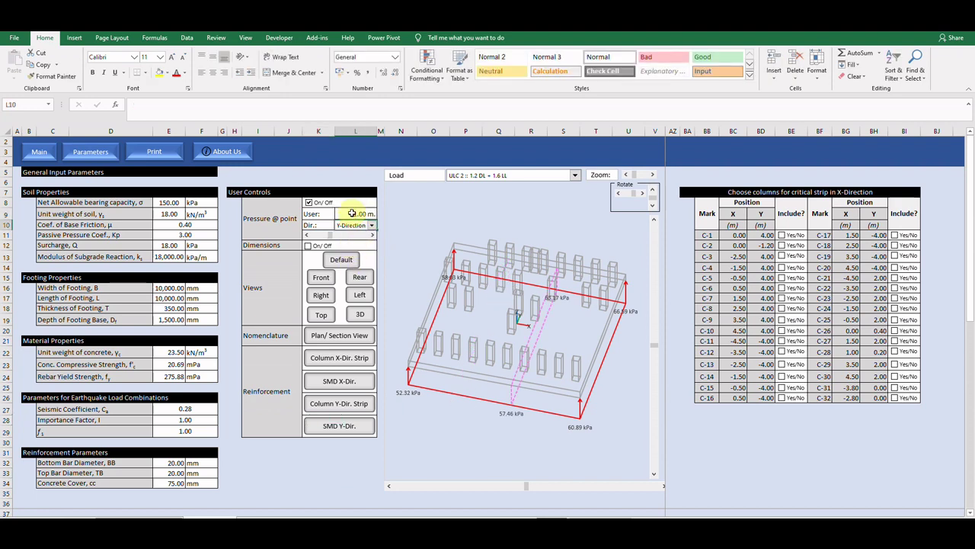
key(BackSpace)
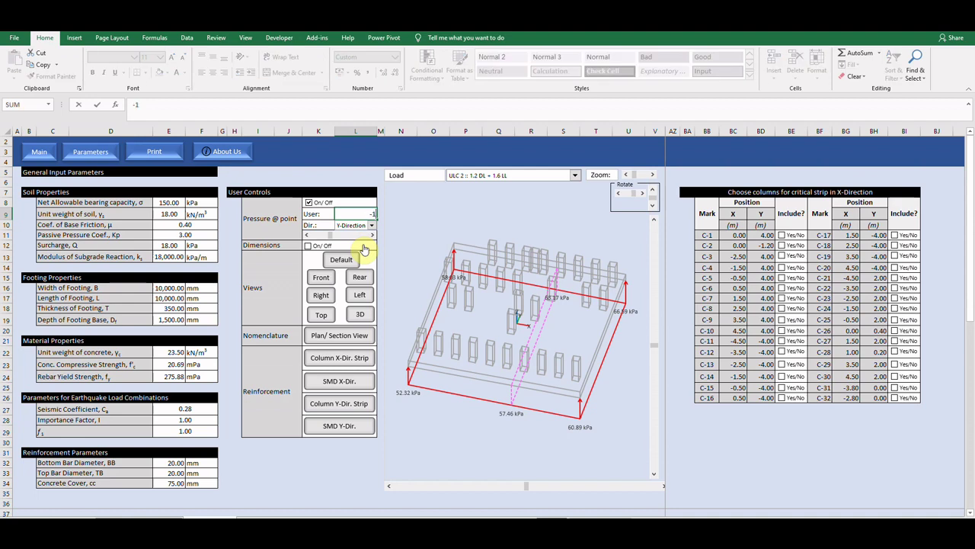
key(Return)
click(353, 212)
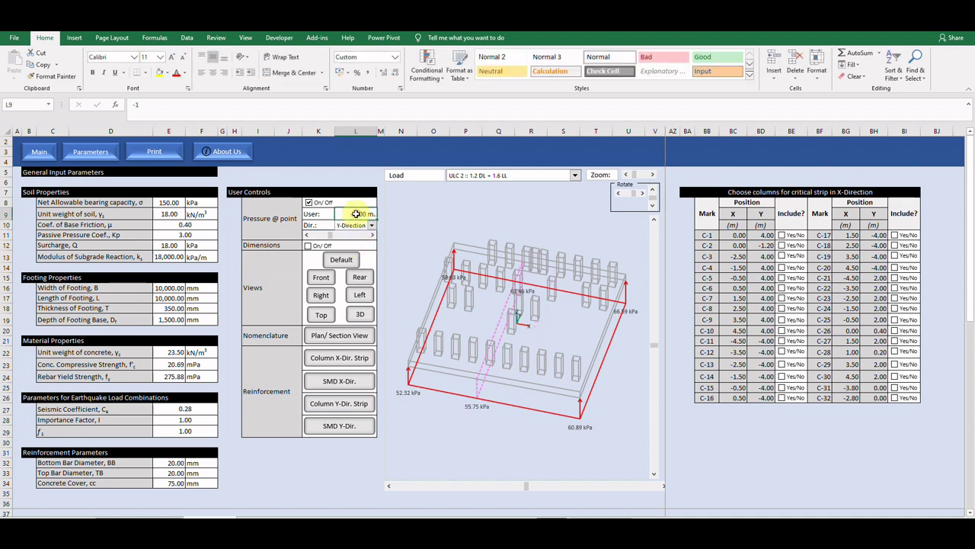
right_click(355, 215)
click(385, 322)
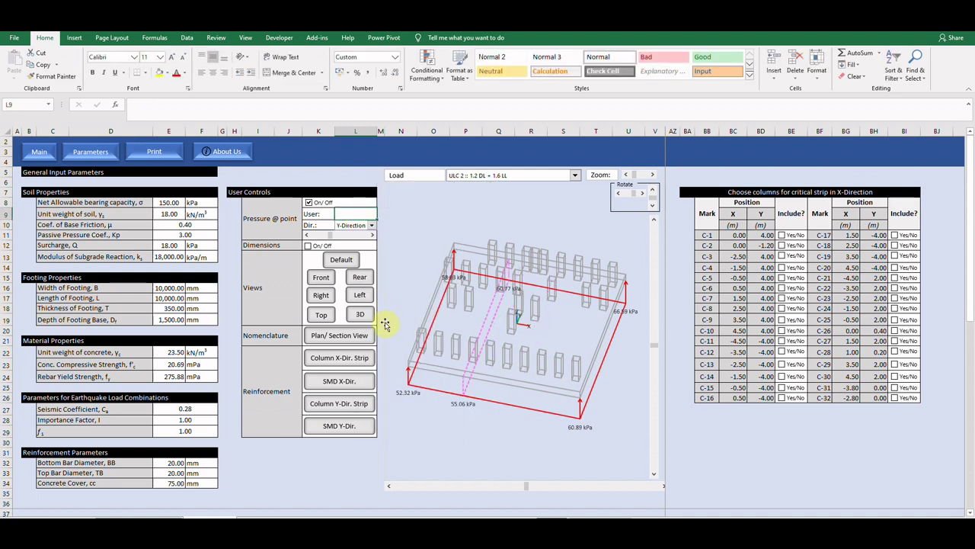
Turn off the pressure at point display and turn on the foundation's dimensions.
click(309, 202)
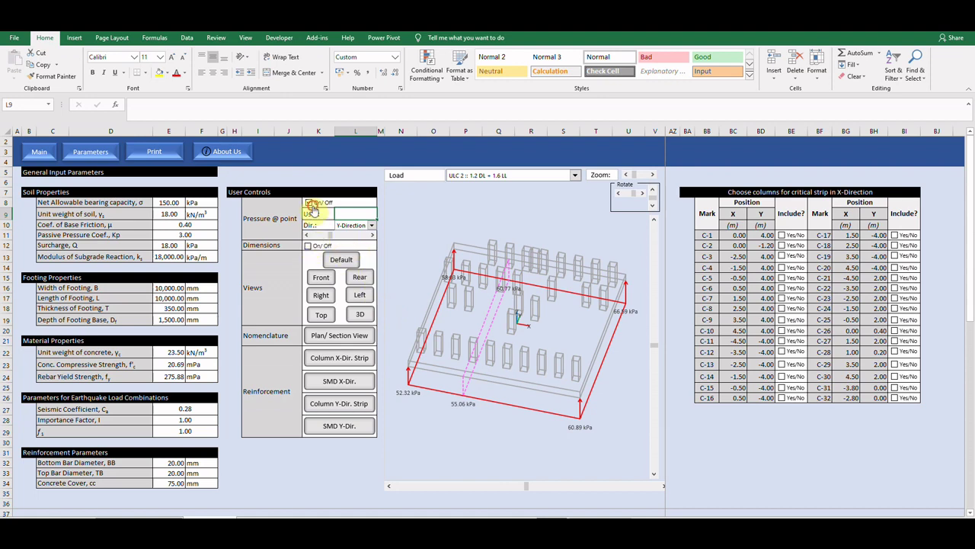
click(308, 247)
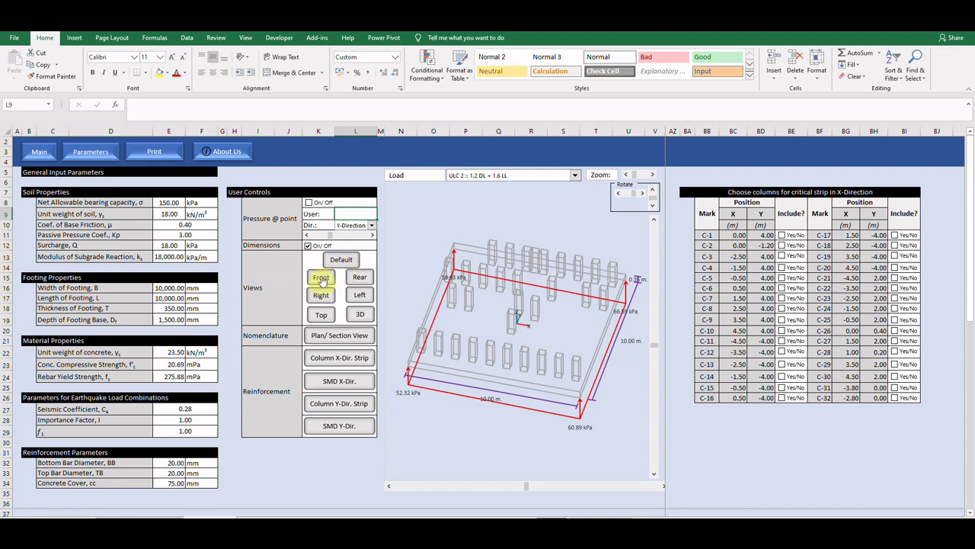
View the dimensioned foundation from the front, right, top, rear and left, return to 3D, and turn off the dimensions.
click(320, 276)
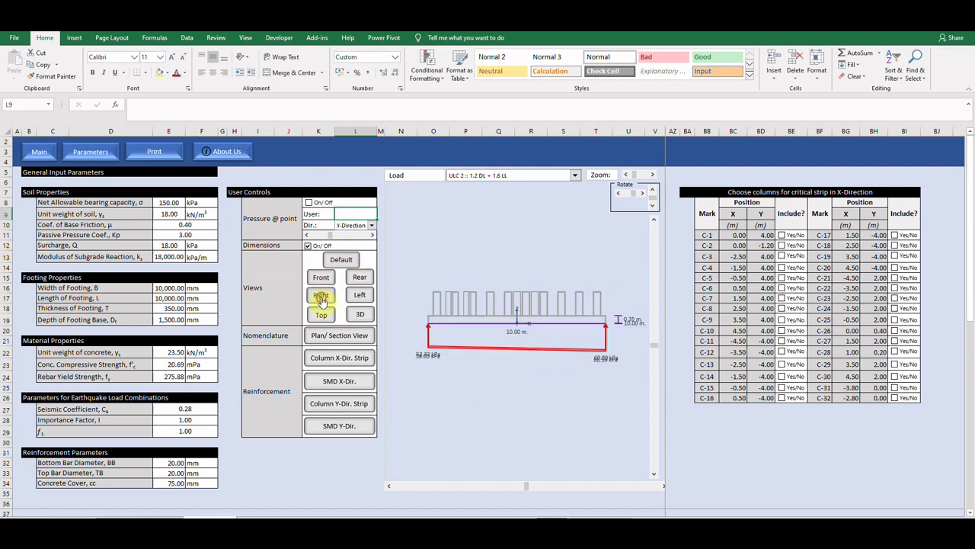
click(321, 296)
click(321, 315)
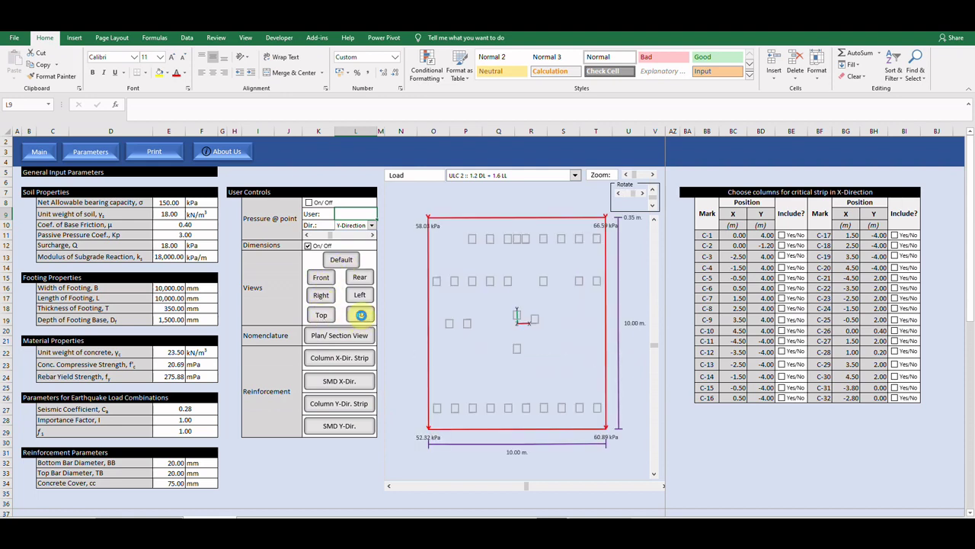
click(362, 315)
click(360, 276)
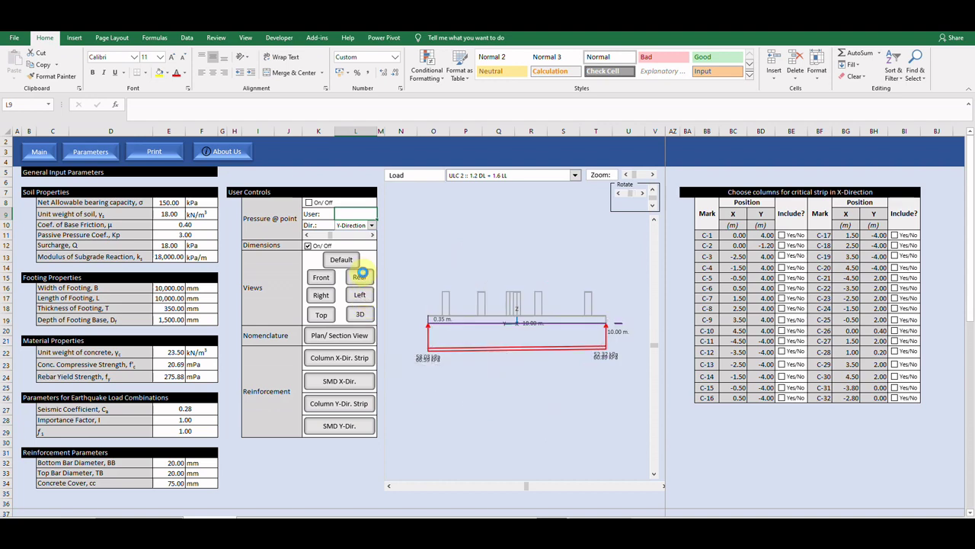
click(359, 295)
click(360, 314)
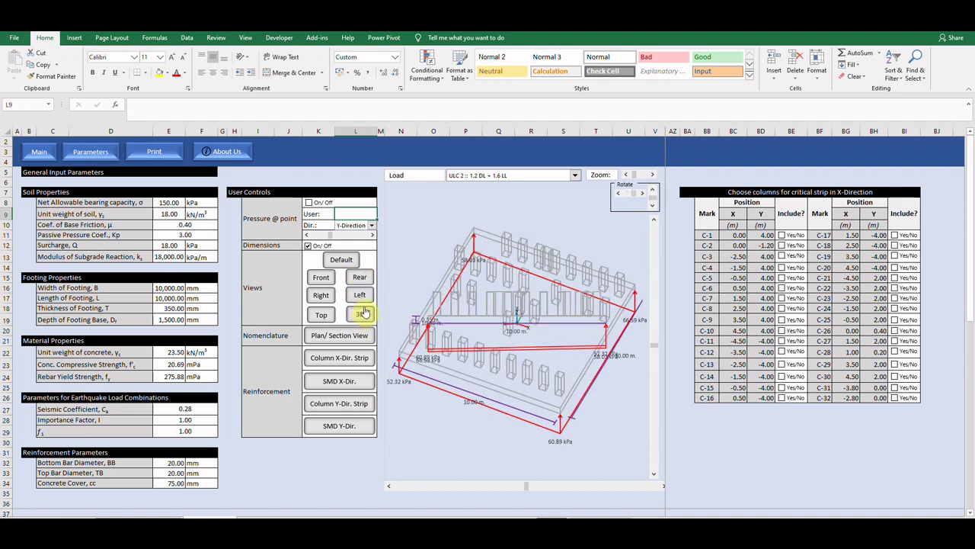
click(308, 246)
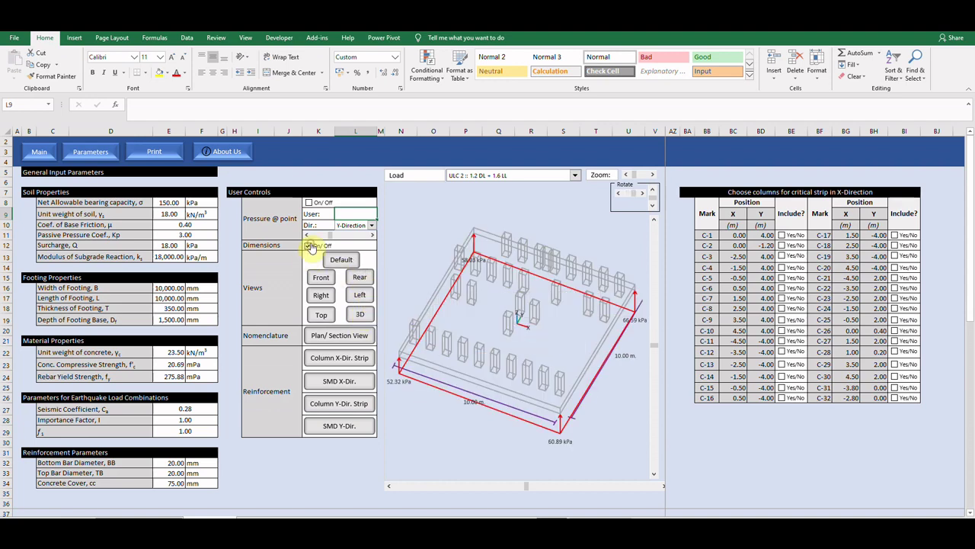
Include columns C-1 and C-3 to C-10 in the X-direction critical strip, trying C-2 and C-11 but excluding both.
click(338, 359)
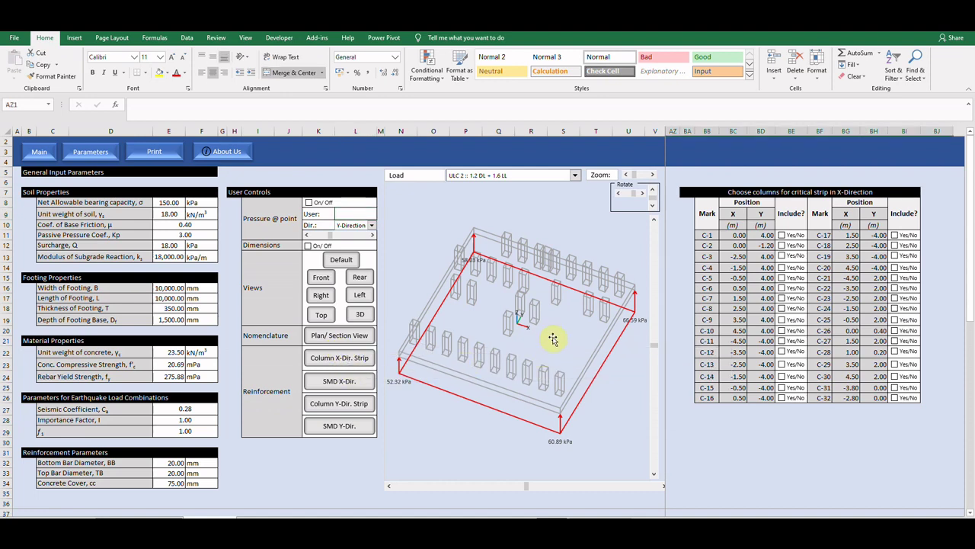
click(786, 247)
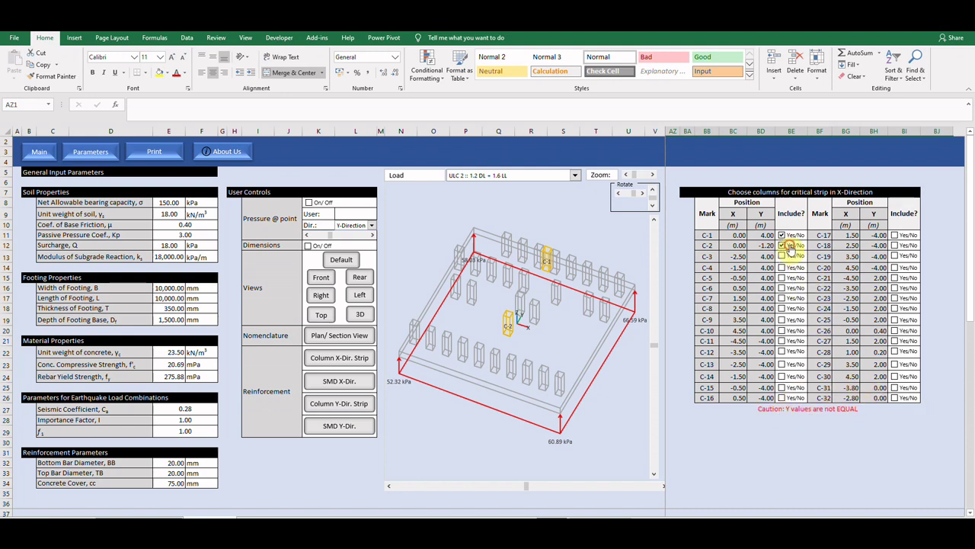
click(782, 246)
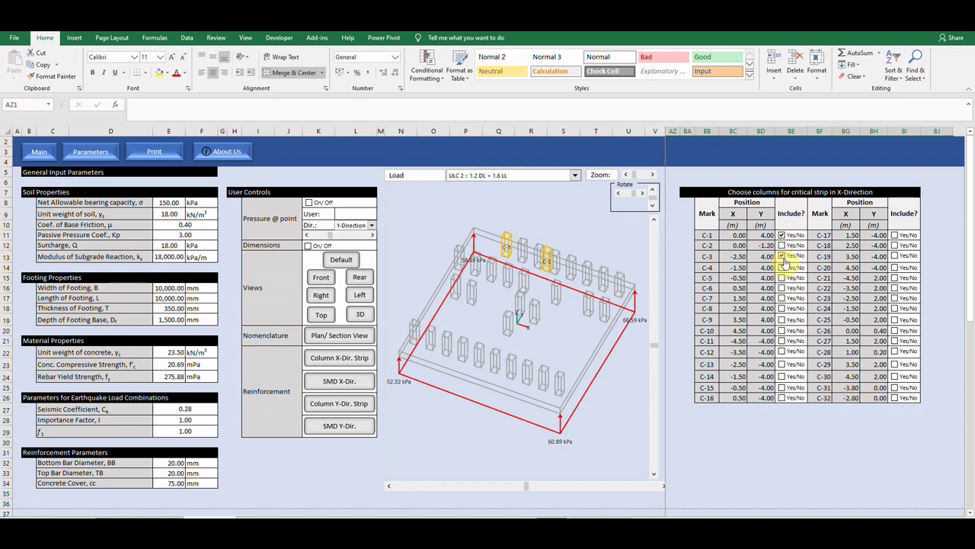
click(782, 272)
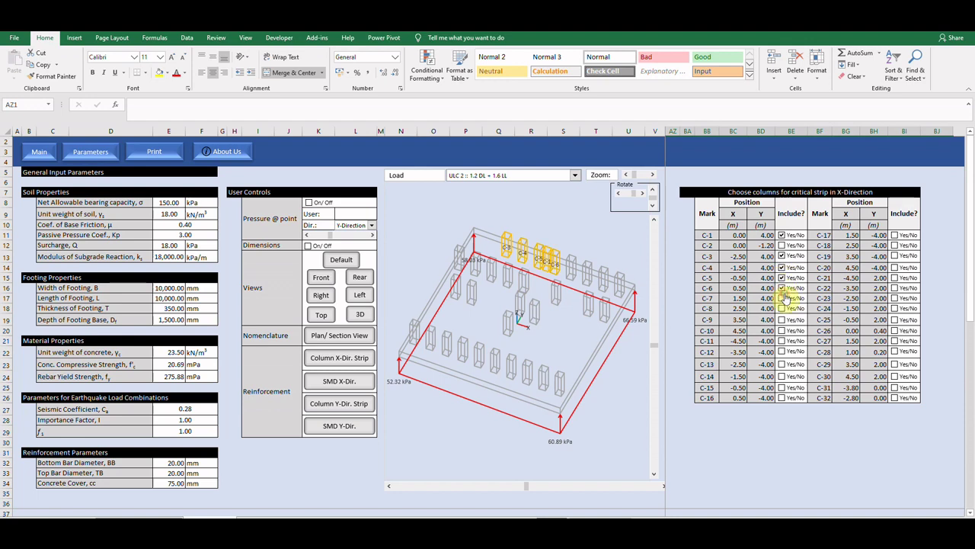
click(784, 298)
click(788, 311)
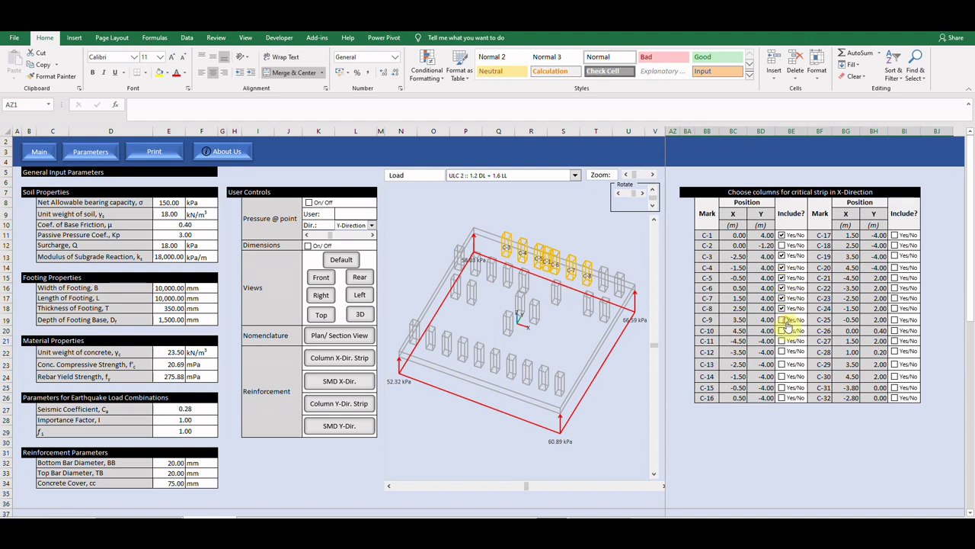
click(788, 333)
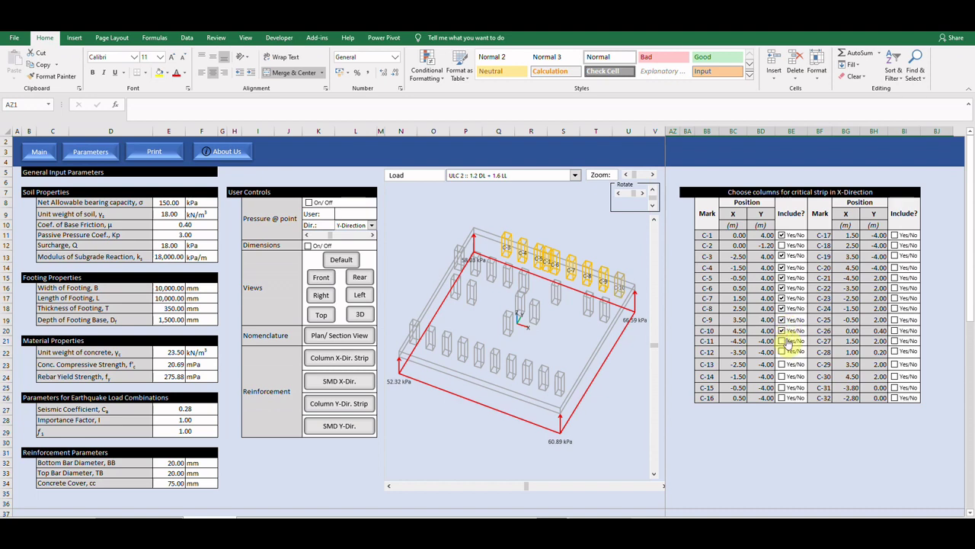
click(788, 343)
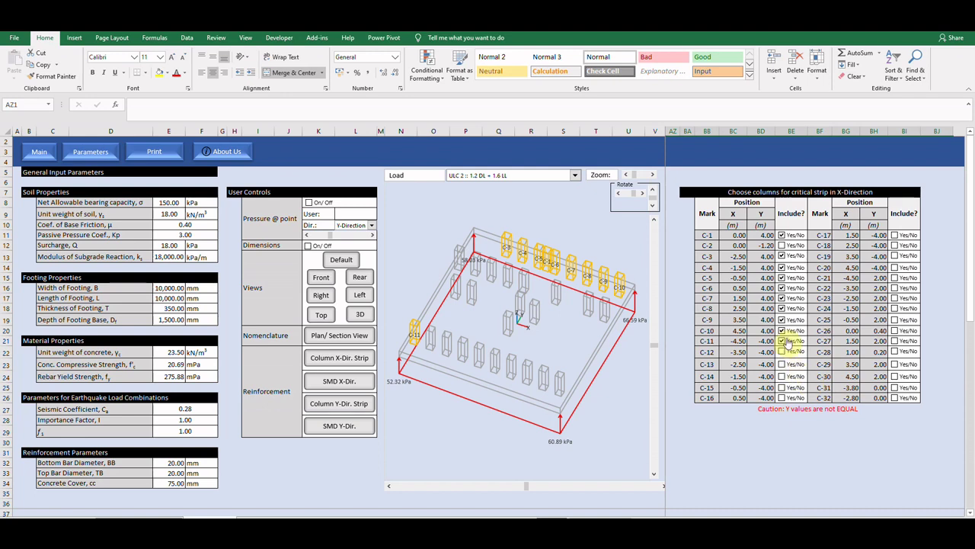
click(785, 342)
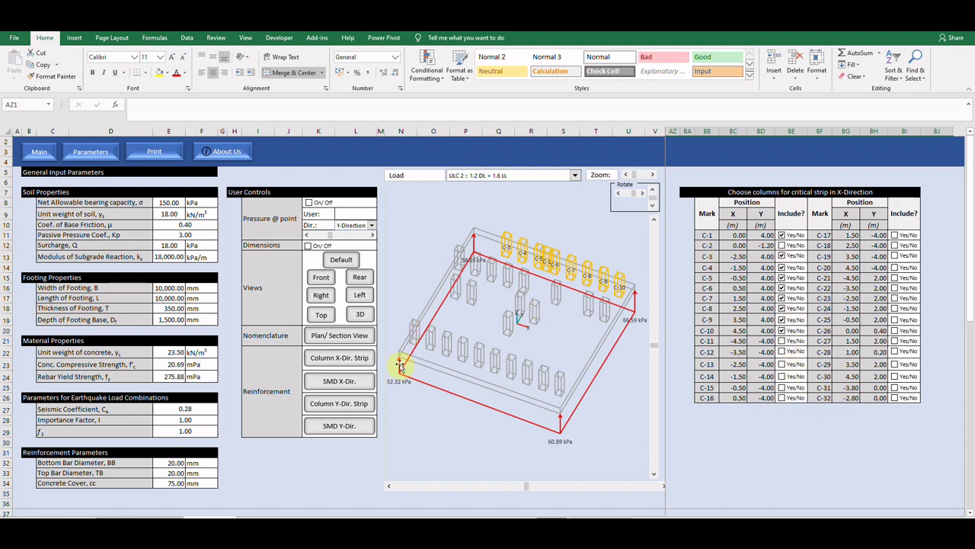
View the X-direction strip's shear and moment diagrams for load combinations ULC 2 and ULC 3.
click(339, 381)
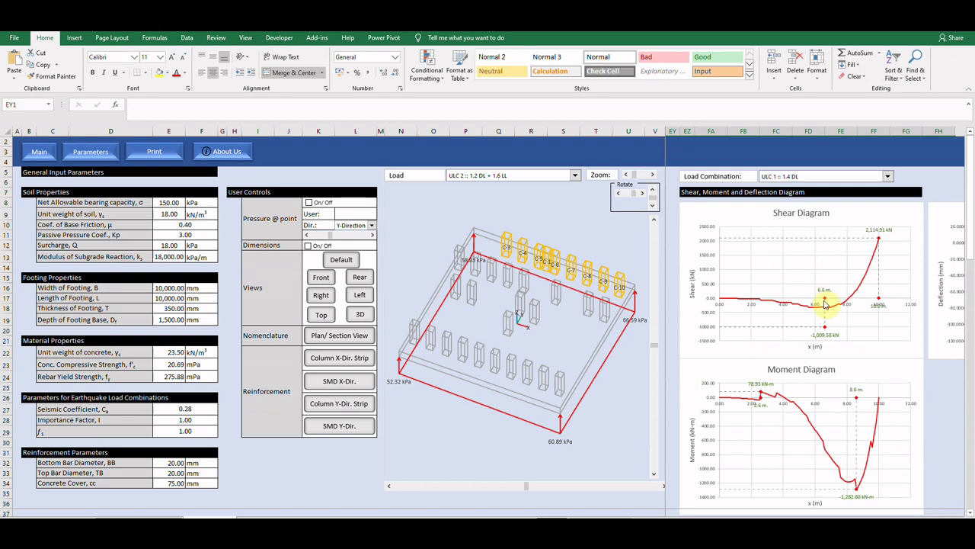
click(888, 176)
click(866, 195)
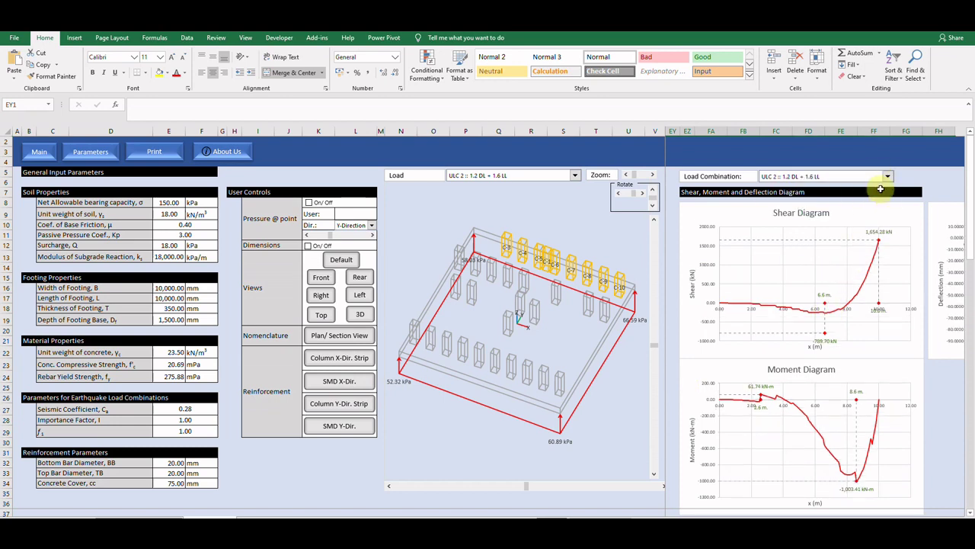
click(888, 177)
click(864, 196)
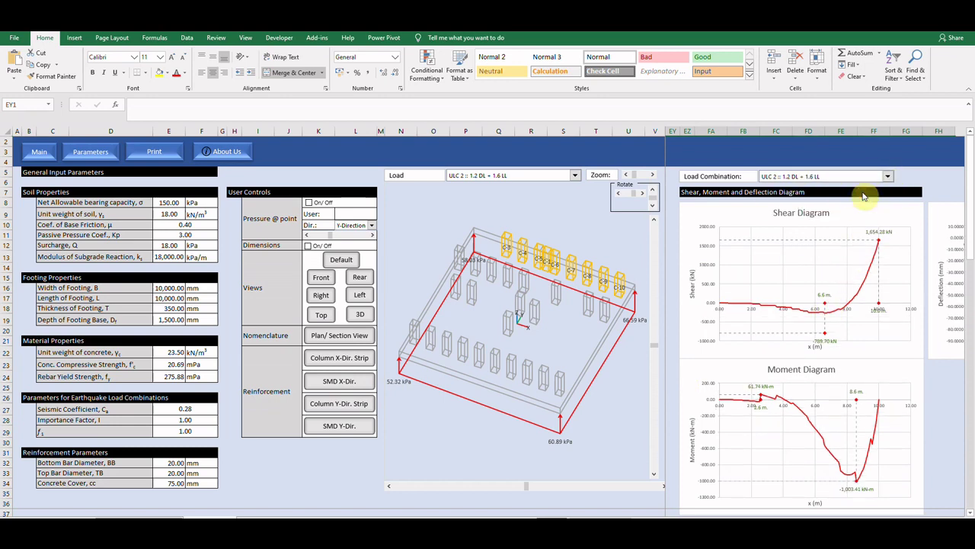
click(888, 176)
click(865, 193)
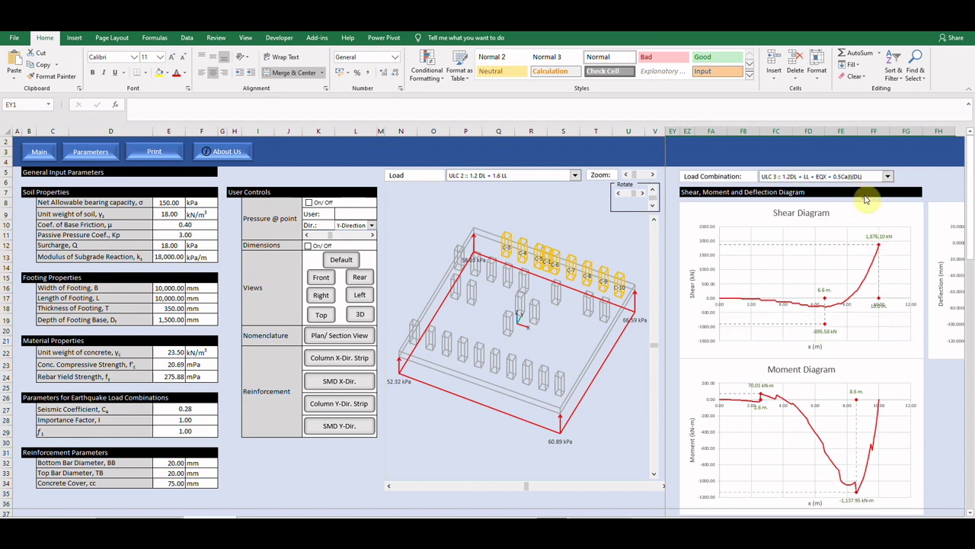
Exclude columns C-3 to C-10 from the X-direction critical strip, keeping only C-1.
click(356, 359)
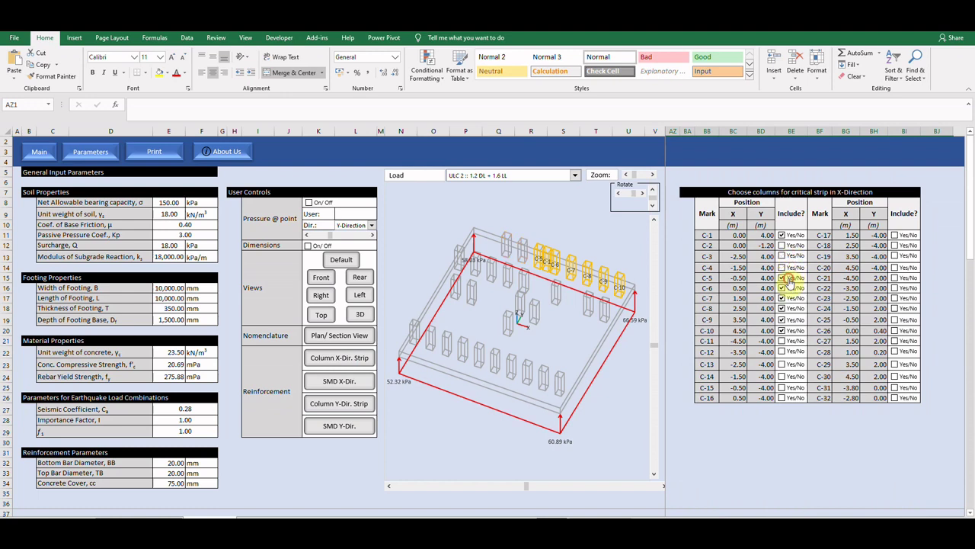
click(790, 279)
click(790, 290)
click(791, 316)
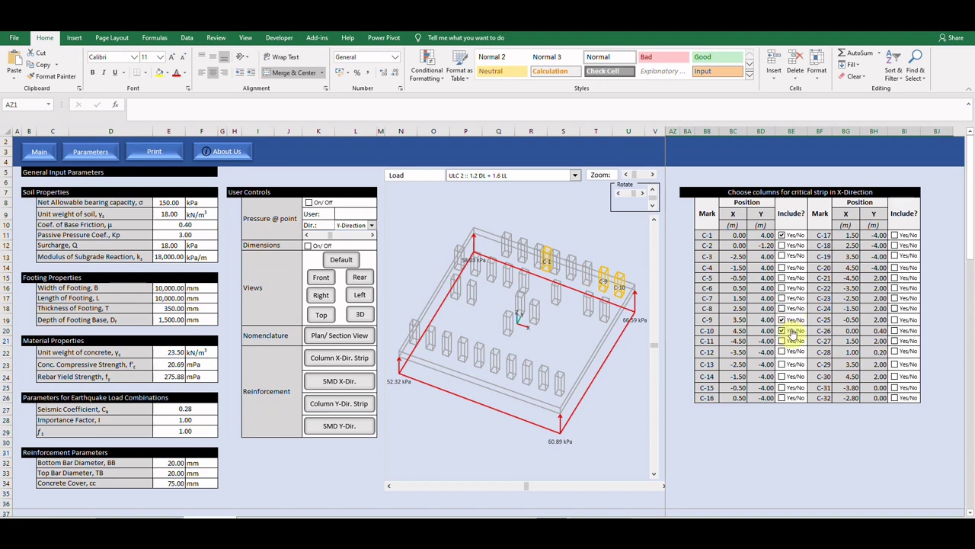
View the shear, moment and deflection diagrams of the C-1 strip in X-direction for load combination ULC 4.
click(342, 385)
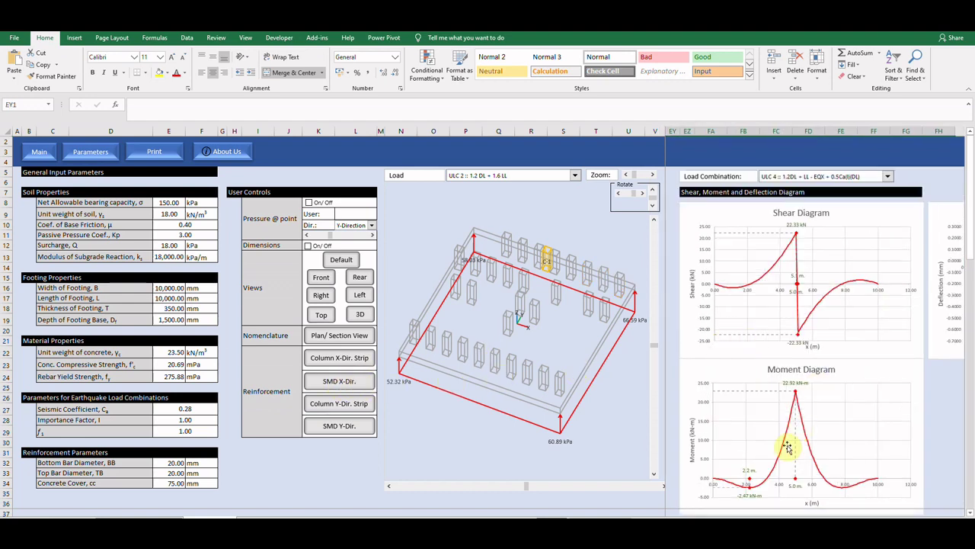
scroll(814, 320, right, 5)
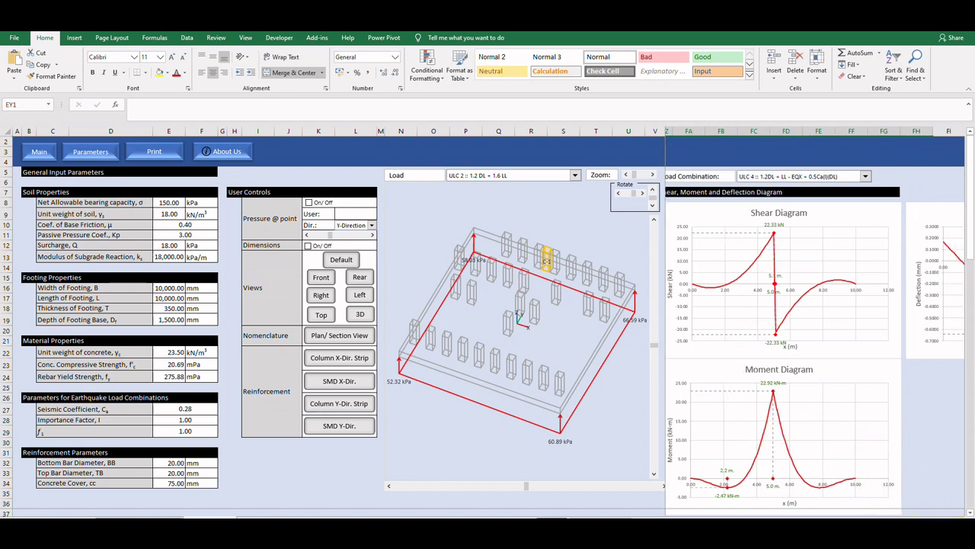
scroll(814, 320, right, 2)
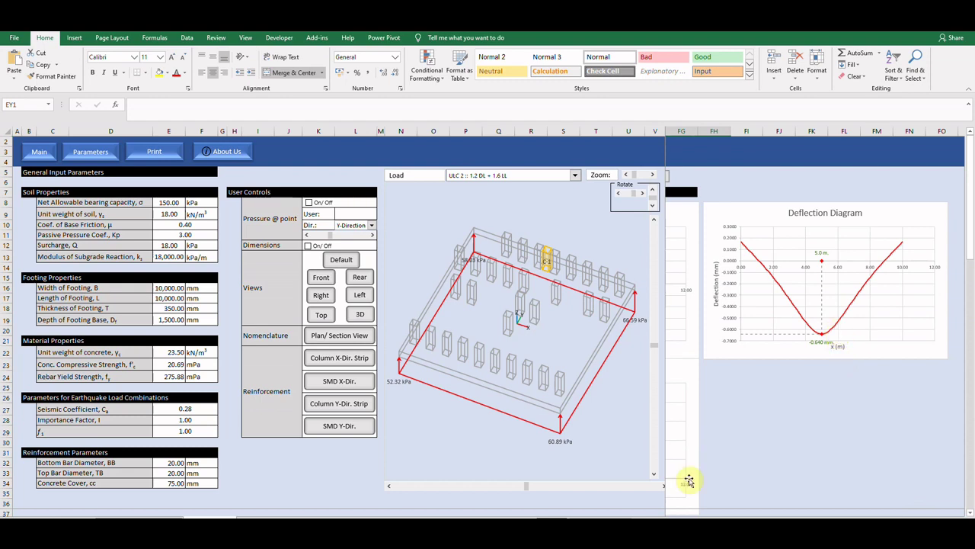
View the C-1 strip's X-direction shear and moment diagrams for load combinations ULC 5, ULC 6 and ULC 7.
scroll(747, 515, left, 1)
scroll(747, 516, left, 6)
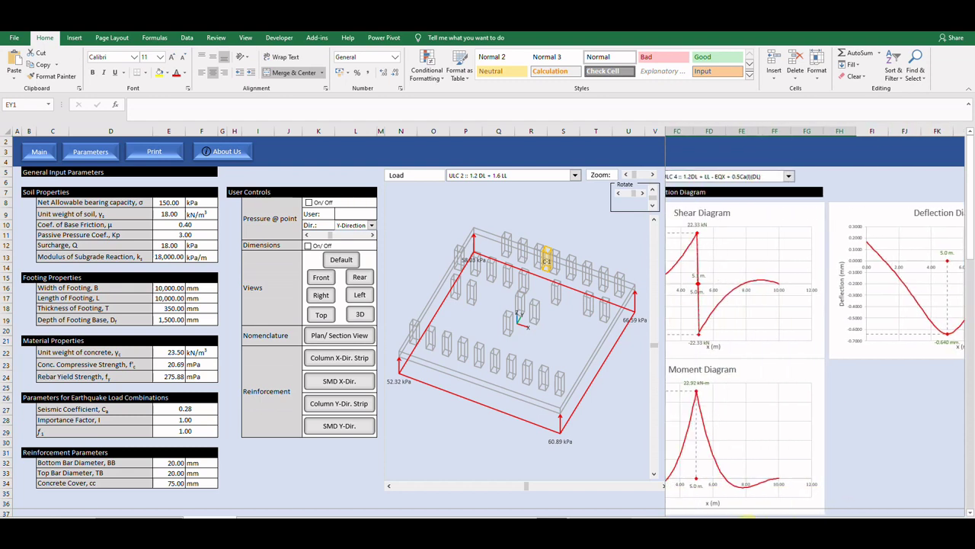
scroll(748, 516, left, 1)
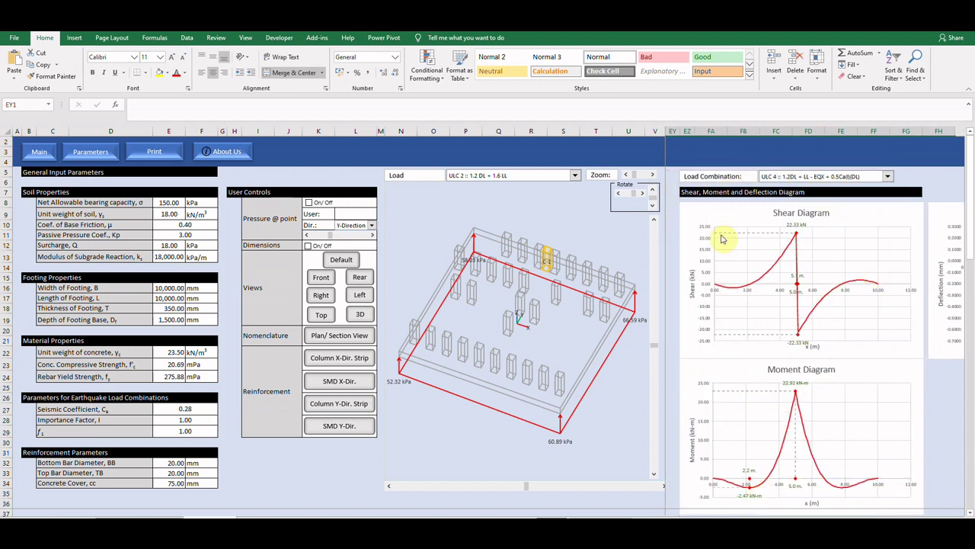
click(887, 176)
click(857, 193)
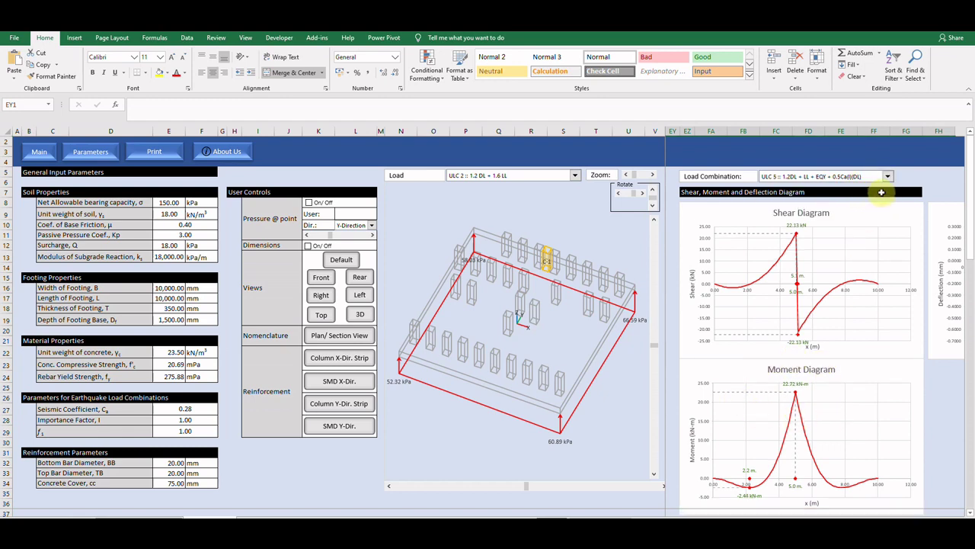
click(887, 179)
click(872, 194)
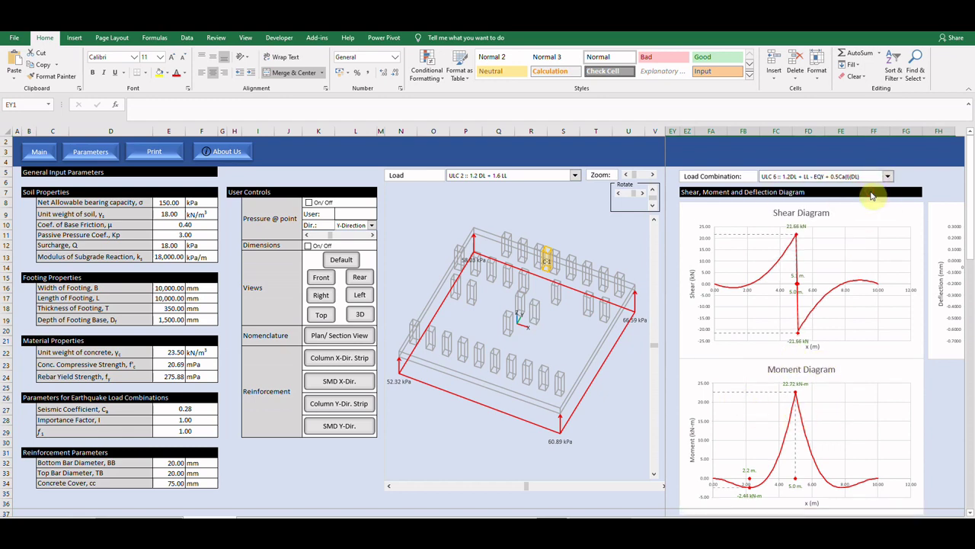
click(887, 176)
click(865, 199)
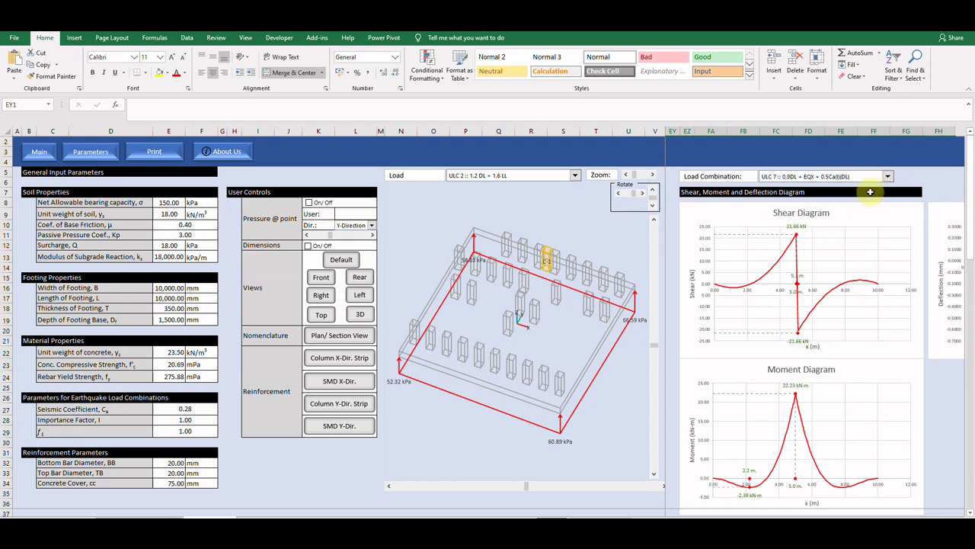
View the C-1 strip's X-direction shear and moment diagrams for load combinations ULC 9, ULC 11, ULC 14 and ULC 18.
click(888, 176)
click(870, 202)
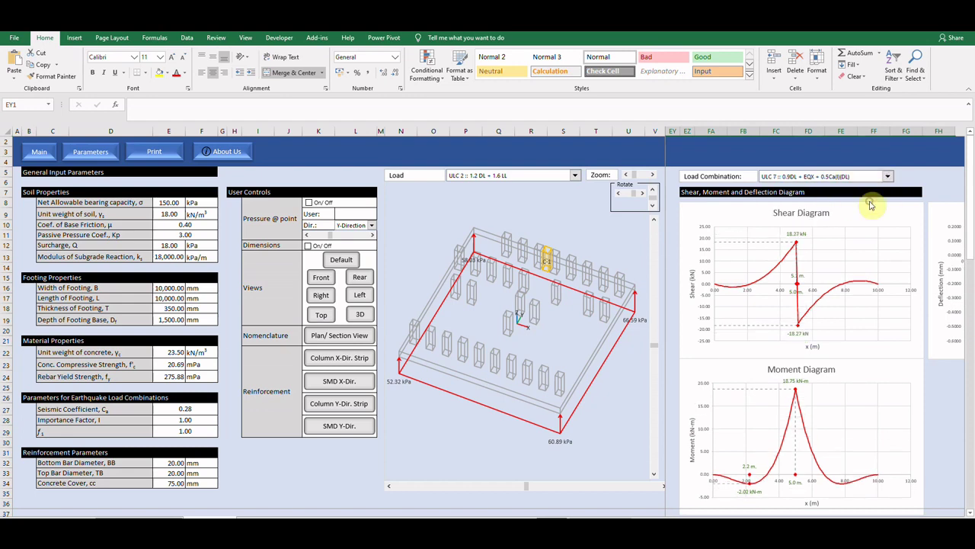
click(888, 176)
click(867, 202)
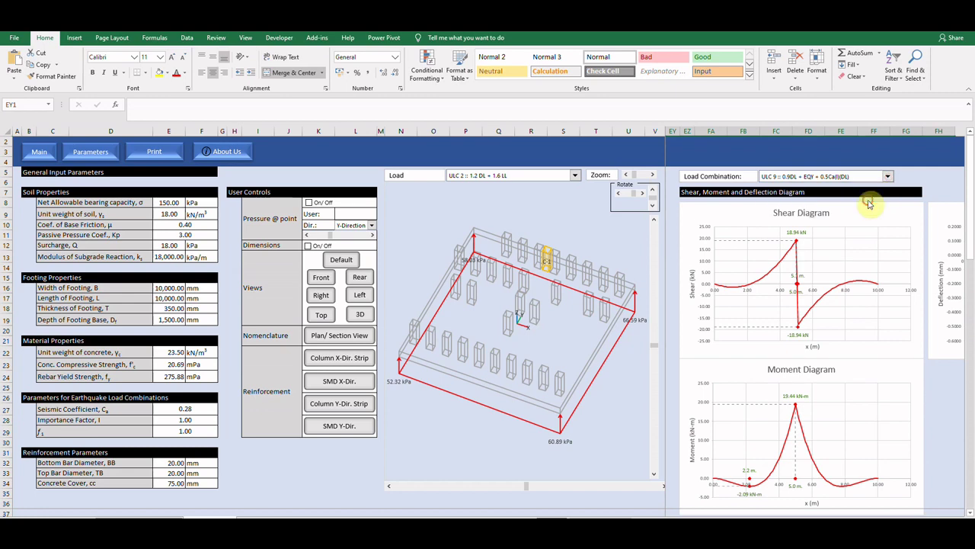
click(888, 176)
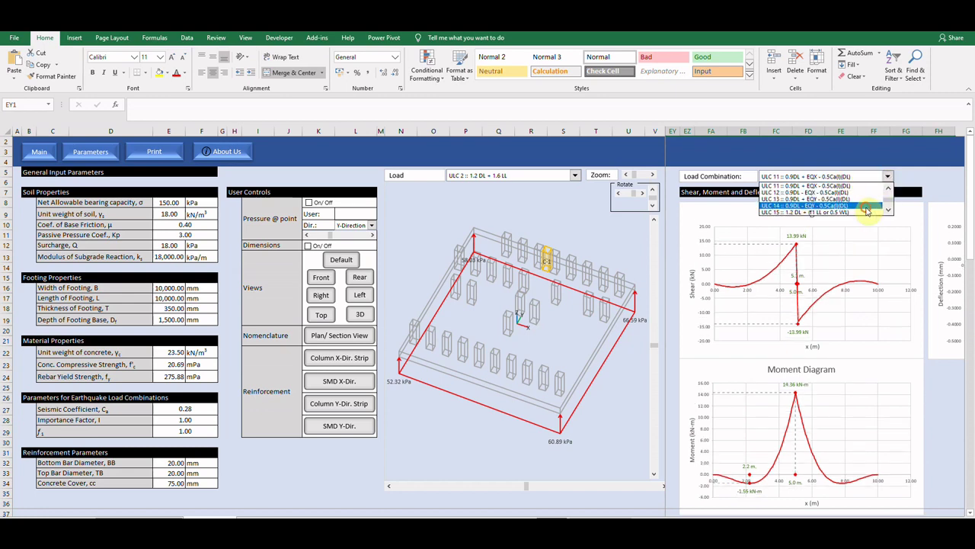
click(869, 208)
click(888, 176)
click(868, 212)
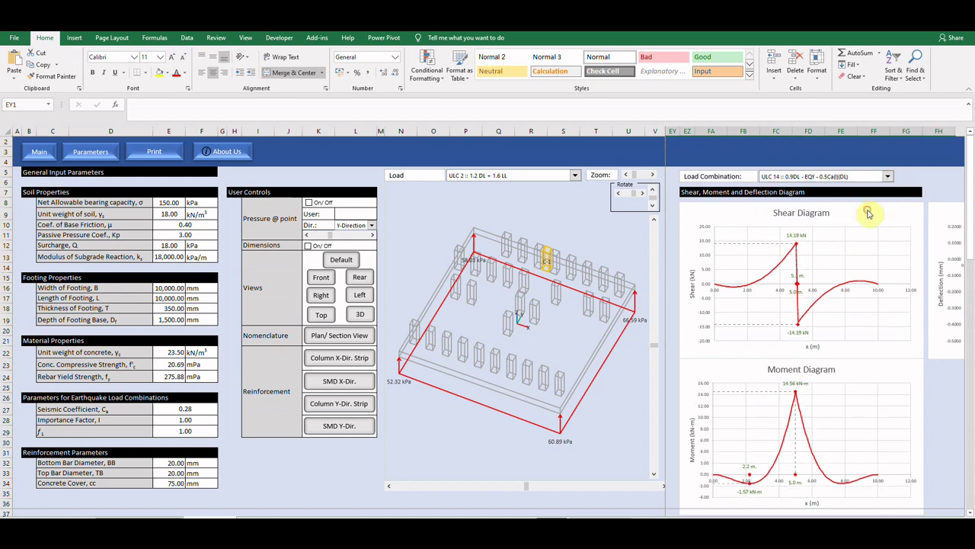
click(888, 176)
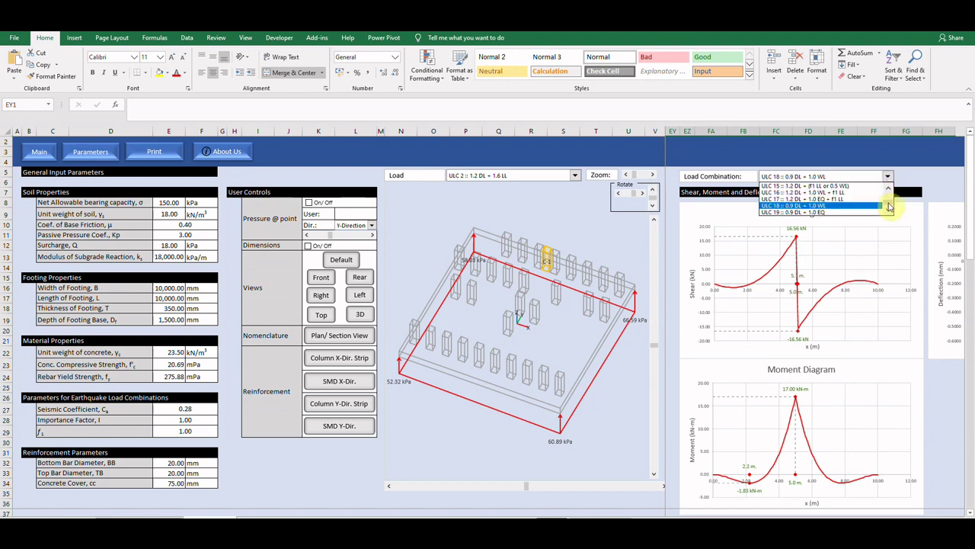
Set the X-direction diagrams' load combination to ULC 1 (1.4 DL).
drag(888, 204, 888, 190)
click(863, 187)
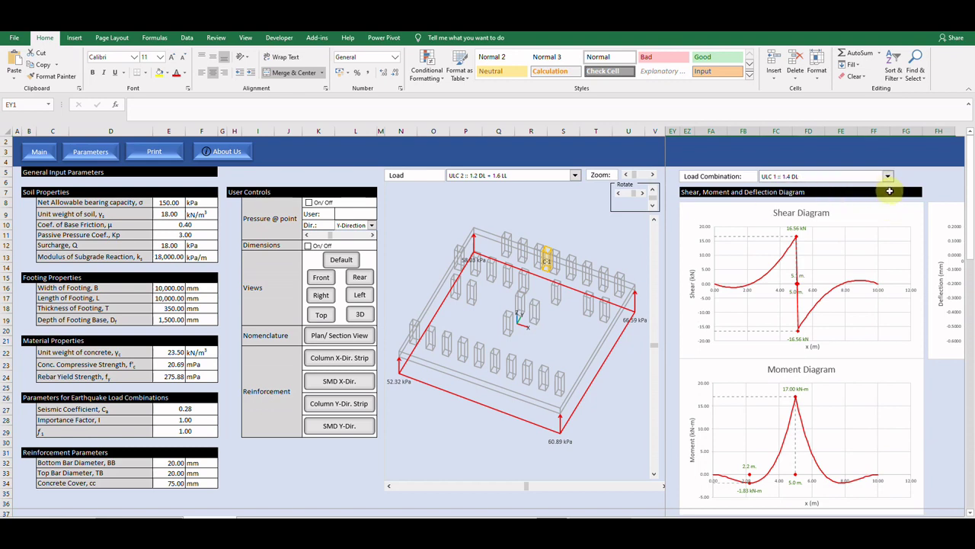
click(888, 176)
click(867, 188)
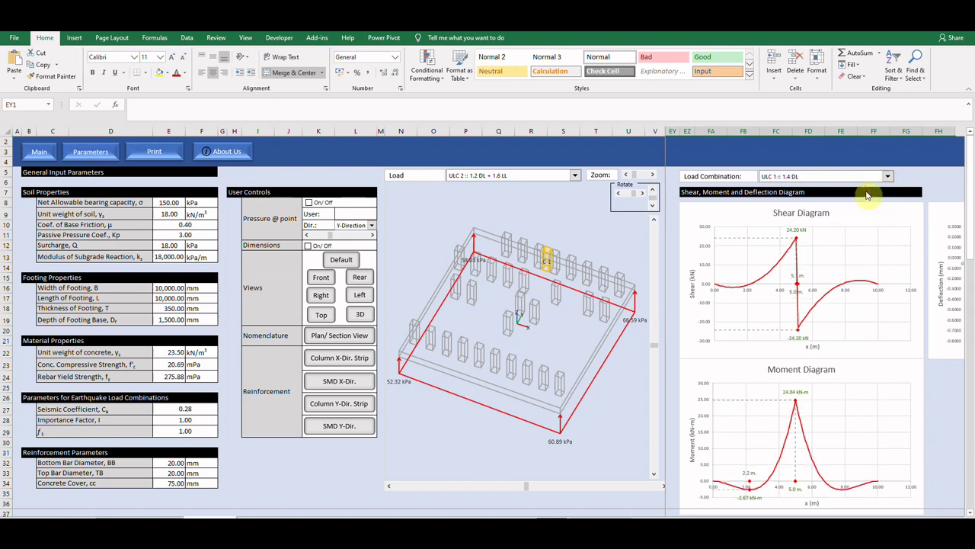
Include columns C-3 to C-6 alongside C-1 in the X-direction critical strip and display its shear and moment diagrams.
click(333, 365)
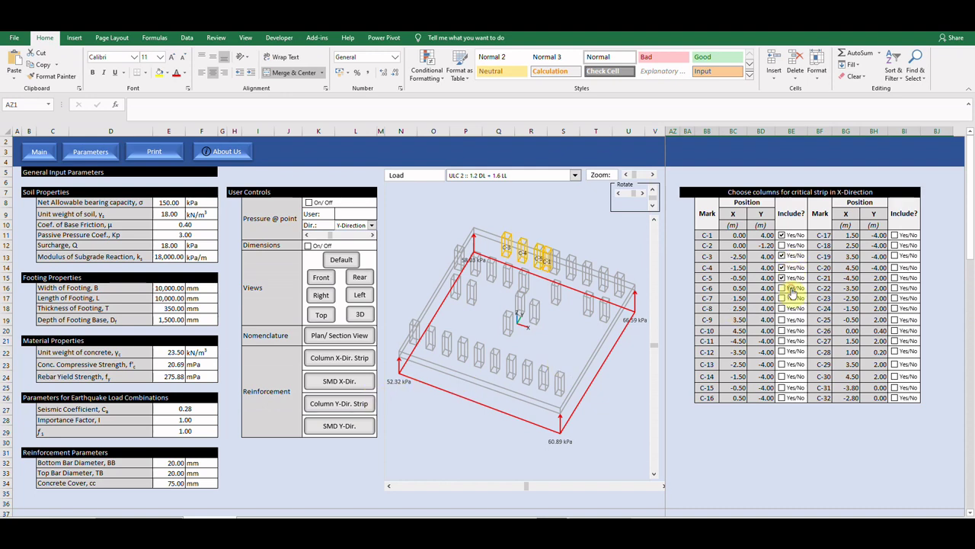
click(369, 381)
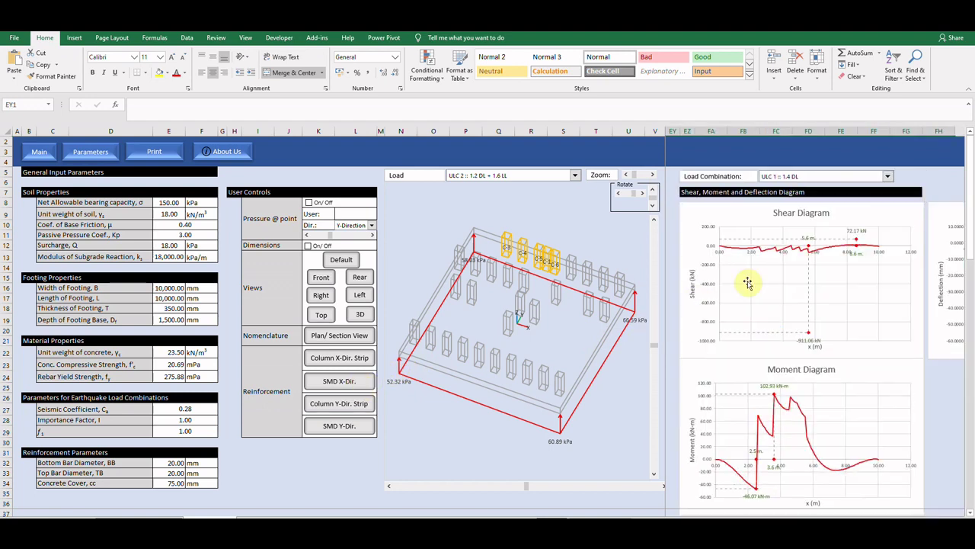
View the shear and moment diagrams of the C-1 and C-3 to C-6 strip for load combinations ULC 2, ULC 3 and ULC 4.
click(887, 178)
click(858, 198)
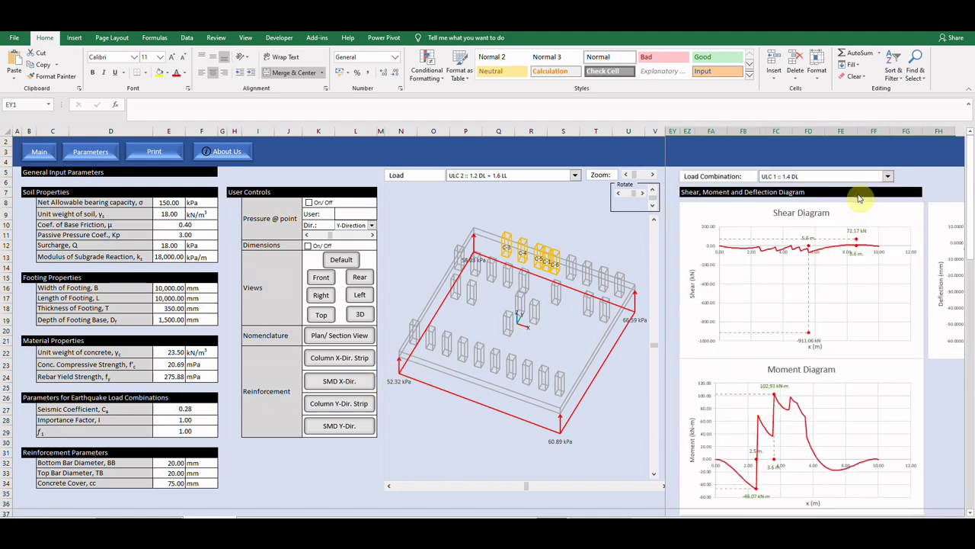
click(887, 176)
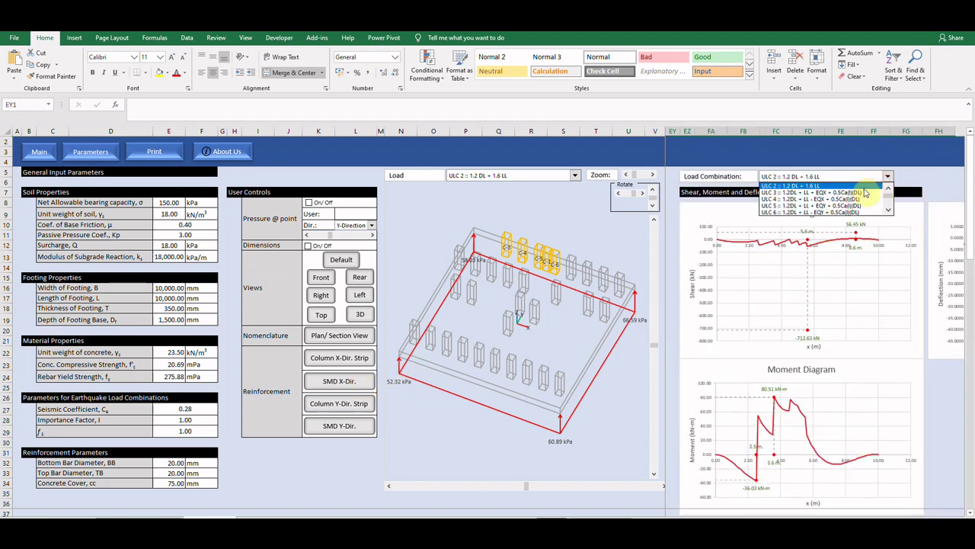
click(860, 196)
click(887, 176)
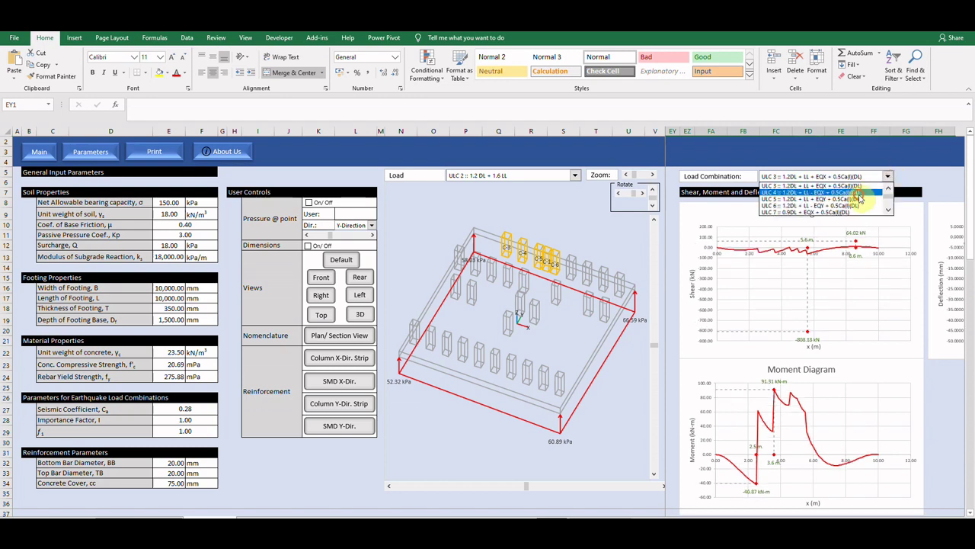
click(862, 198)
key(Down)
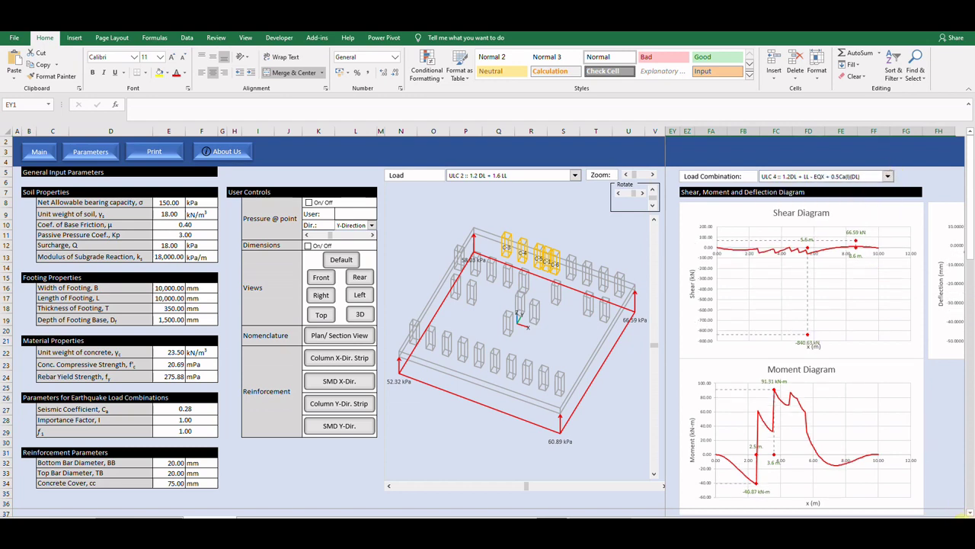
View the X-direction deflection diagram of the multi-column strip for load combination ULC 4.
scroll(815, 320, right, 8)
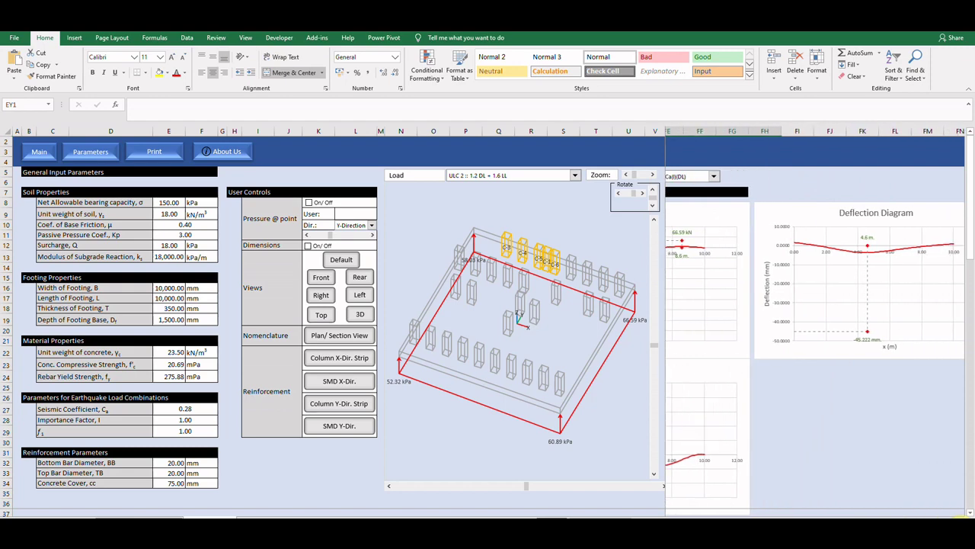
scroll(815, 320, right, 2)
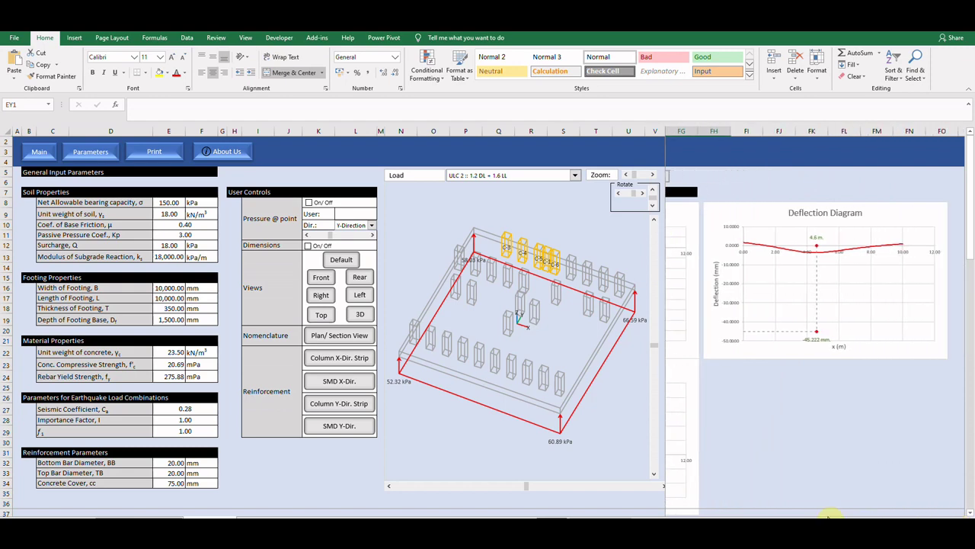
scroll(747, 517, left, 5)
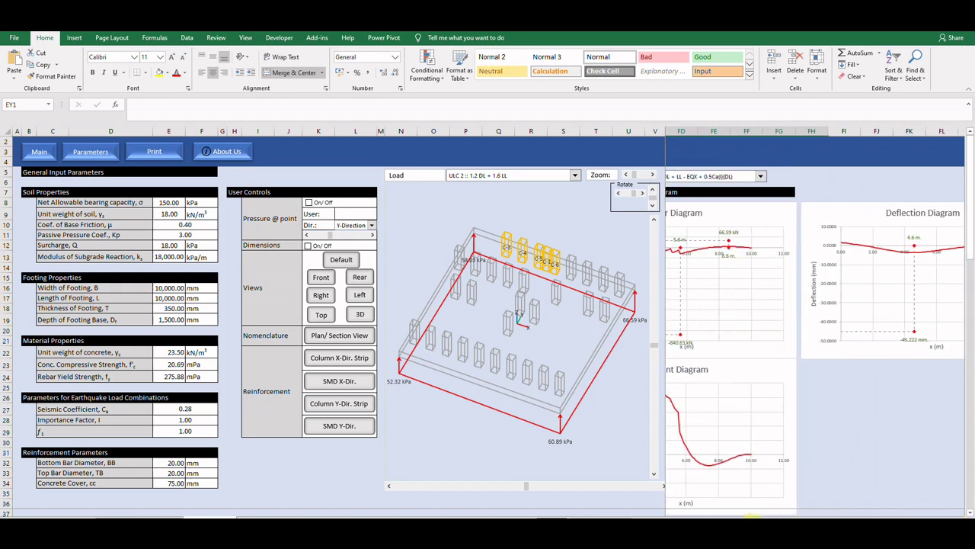
scroll(750, 517, left, 10)
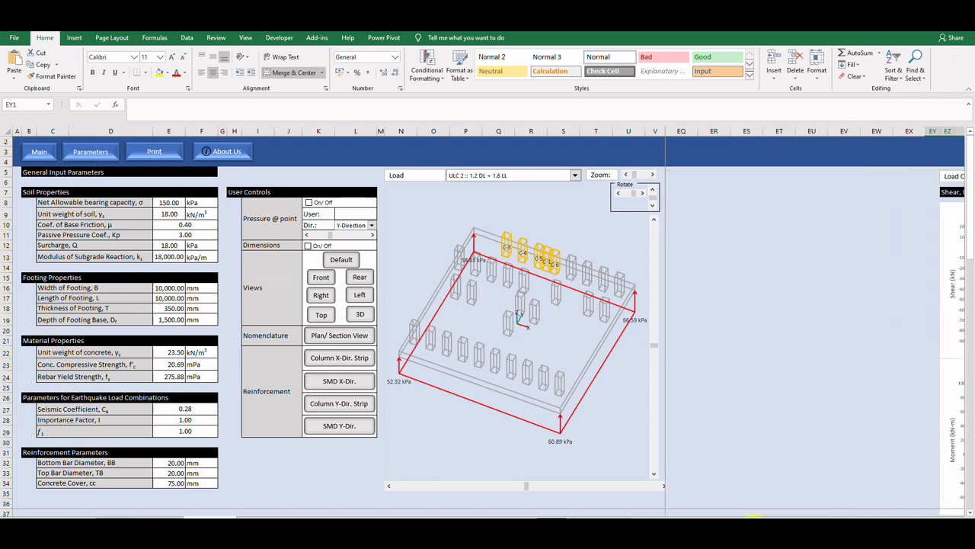
scroll(822, 320, right, 3)
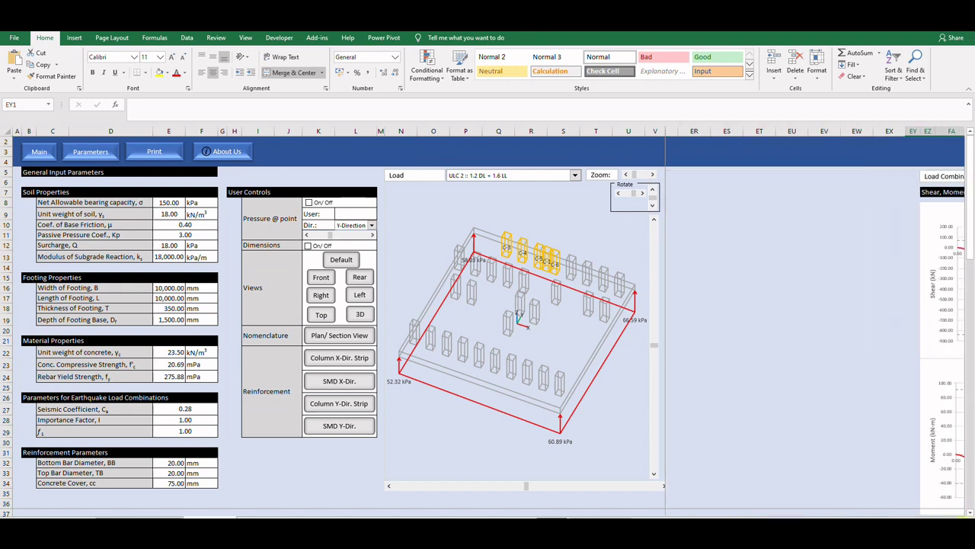
Return to the X-direction shear and moment diagrams and set their load combination to ULC 1.
click(355, 381)
click(889, 177)
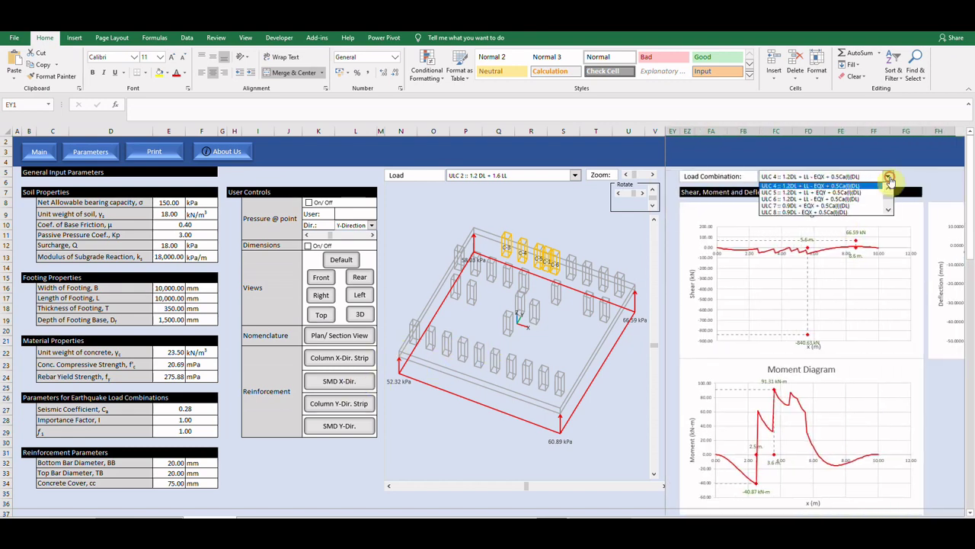
scroll(888, 194, up, 3)
click(877, 186)
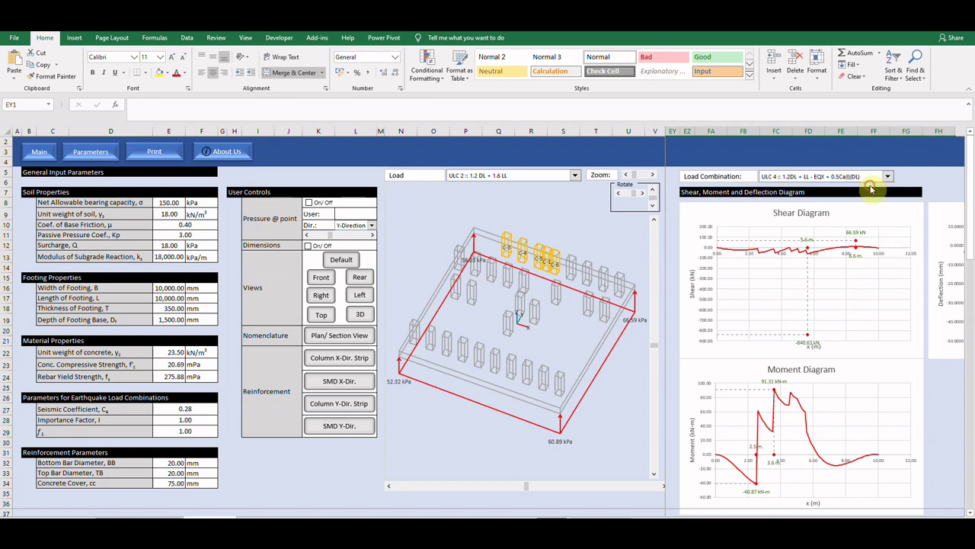
Replace columns C-1 and C-3 to C-6 with only C-2 in the X-direction critical strip and display its diagrams.
click(327, 364)
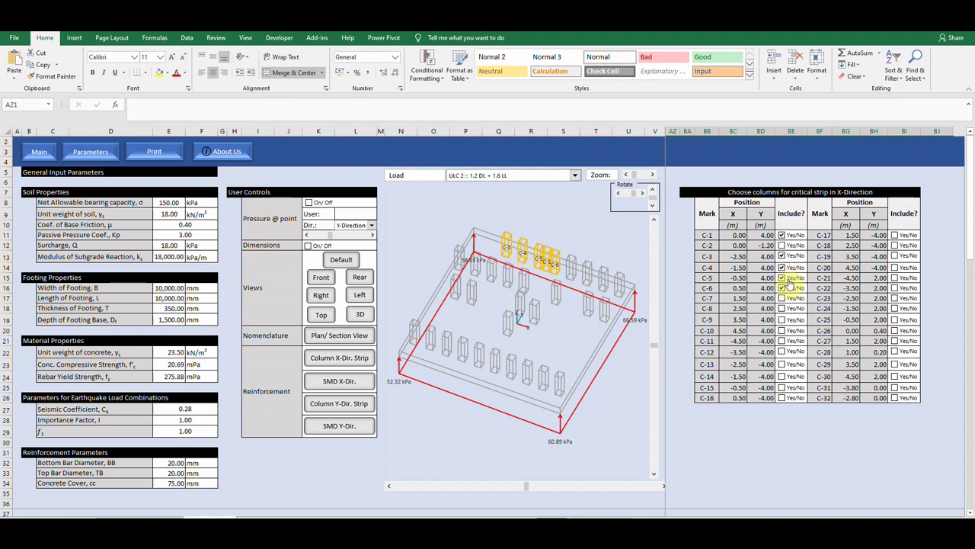
click(787, 289)
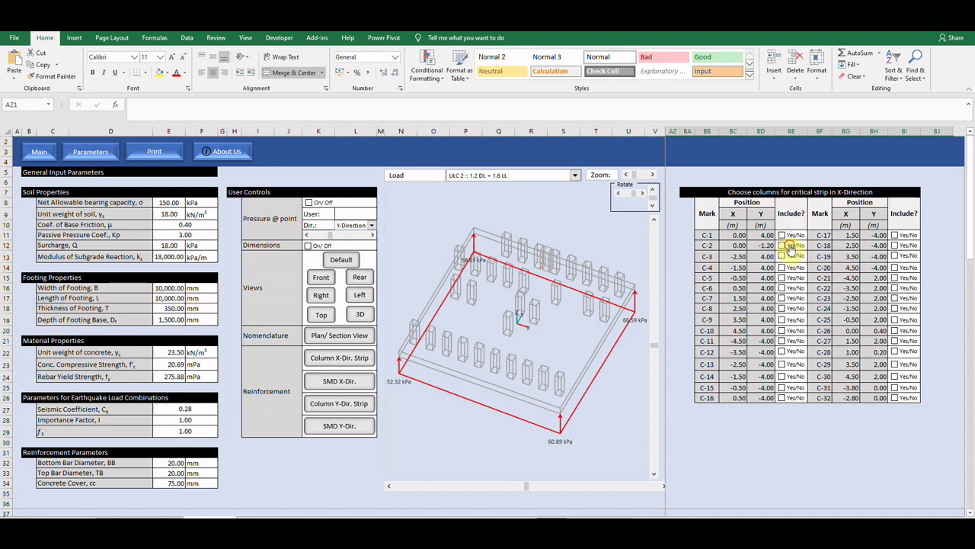
click(339, 381)
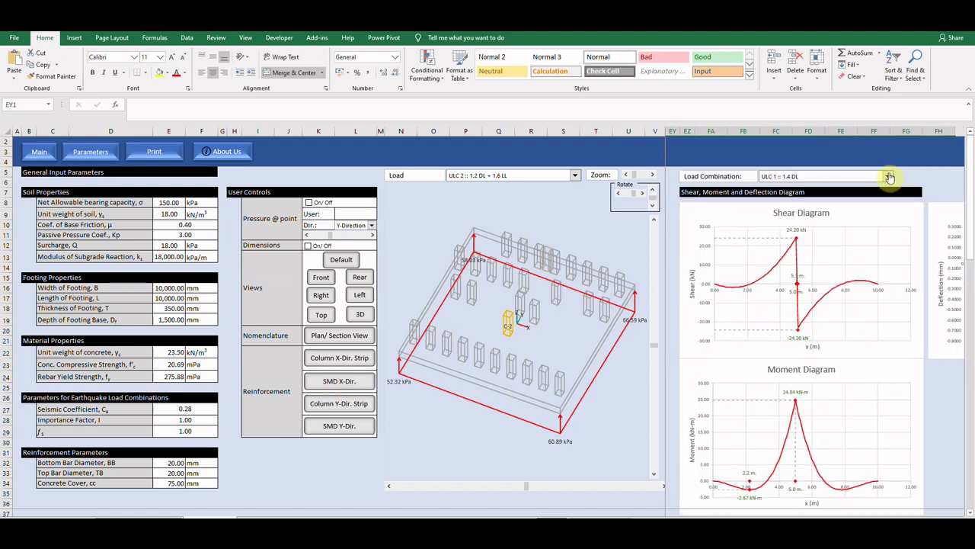
View the C-2 strip's shear and moment diagrams for load combinations ULC 2, ULC 3, ULC 10 and ULC 15.
click(889, 177)
click(866, 193)
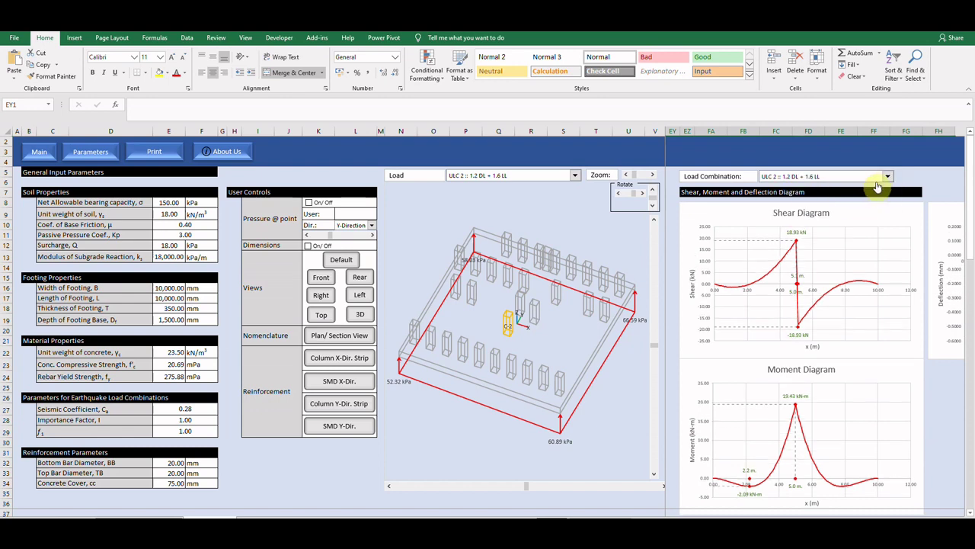
click(887, 176)
click(869, 200)
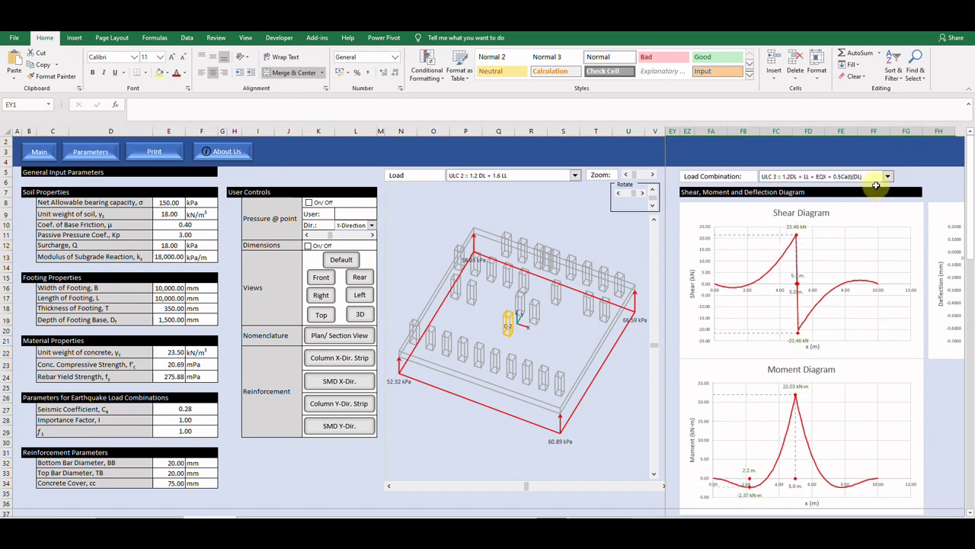
click(887, 177)
click(862, 206)
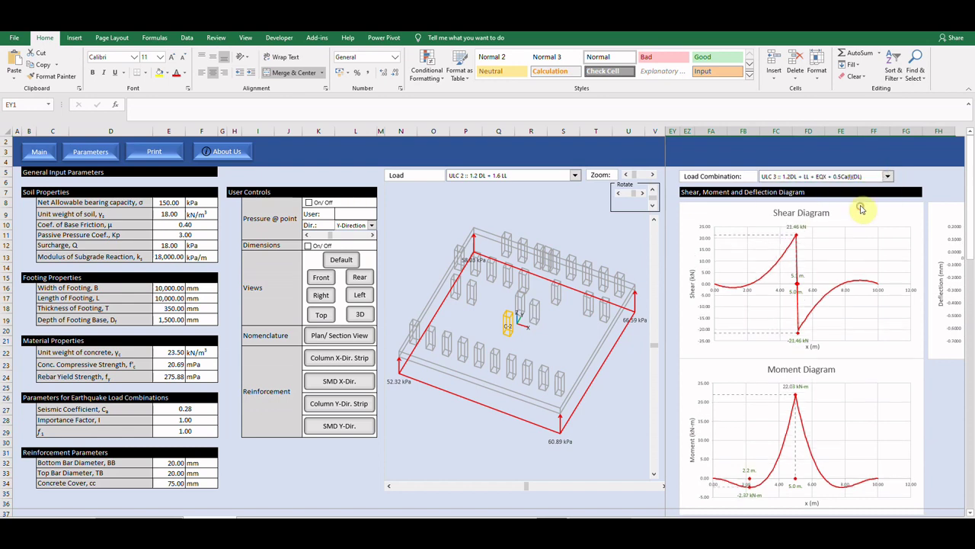
click(888, 177)
click(863, 213)
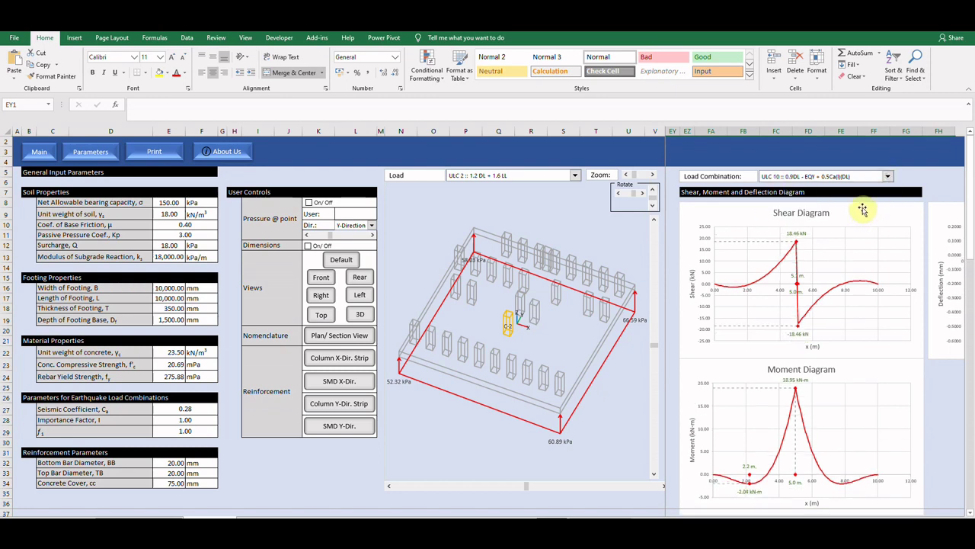
click(888, 177)
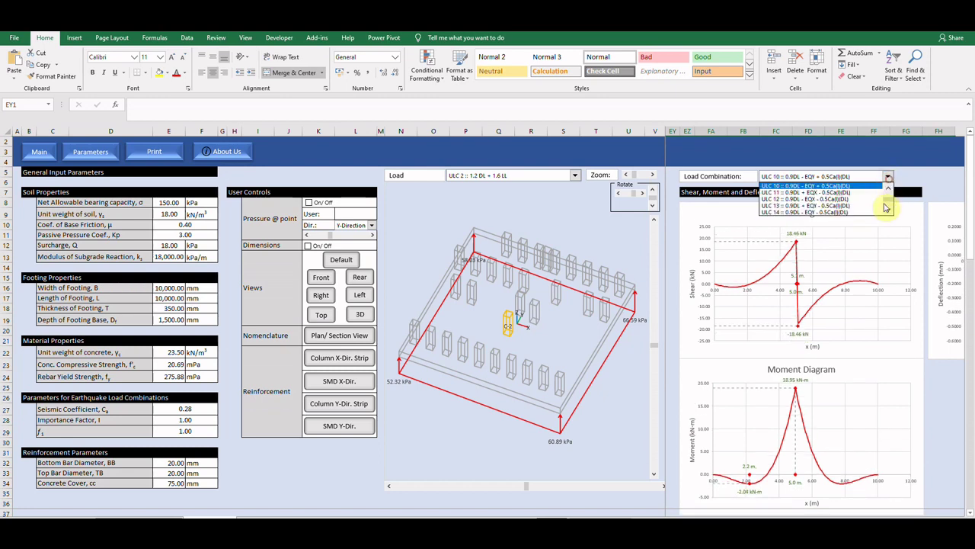
scroll(884, 207, down, 2)
click(880, 209)
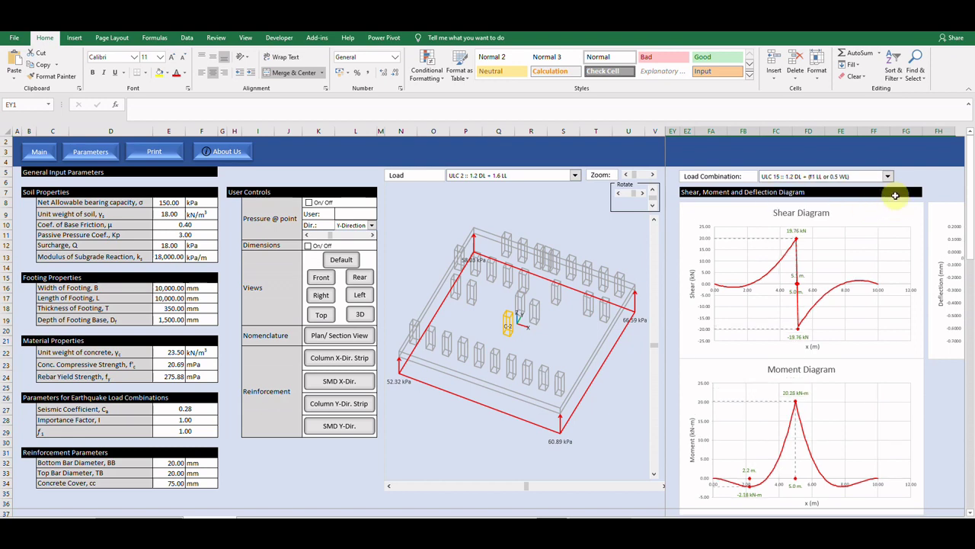
Set the C-2 strip diagrams' load combination back to ULC 1 (1.4 DL).
click(888, 177)
scroll(884, 196, up, 5)
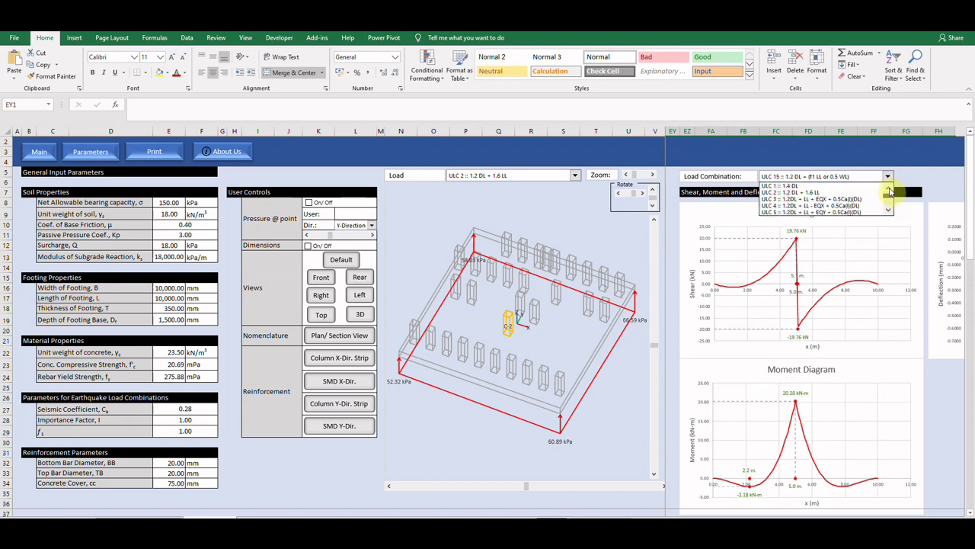
click(871, 187)
Set the 3D foundation view's load combination to ULC 4 (1.2DL + LL - EQX + 0.5Ca(I)(DL)).
click(578, 178)
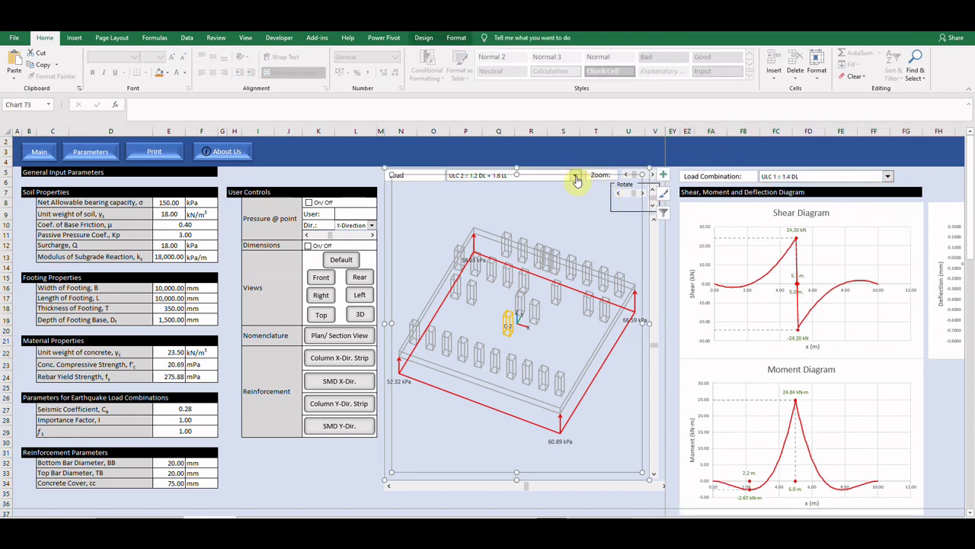
click(575, 175)
click(503, 205)
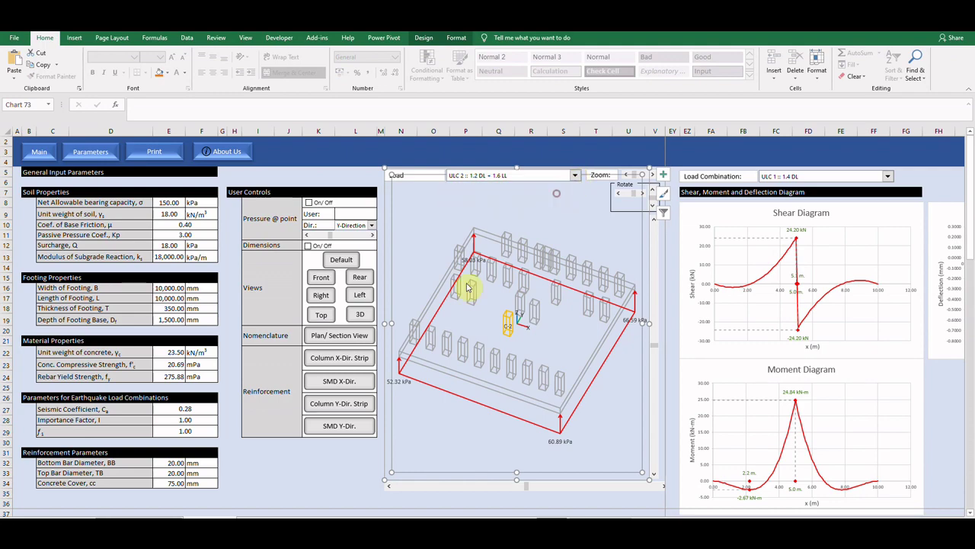
click(316, 456)
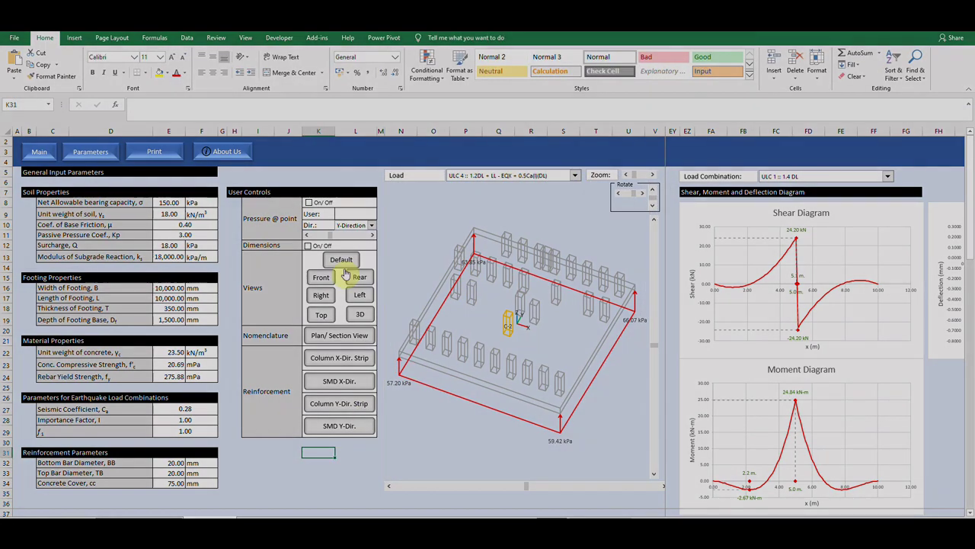